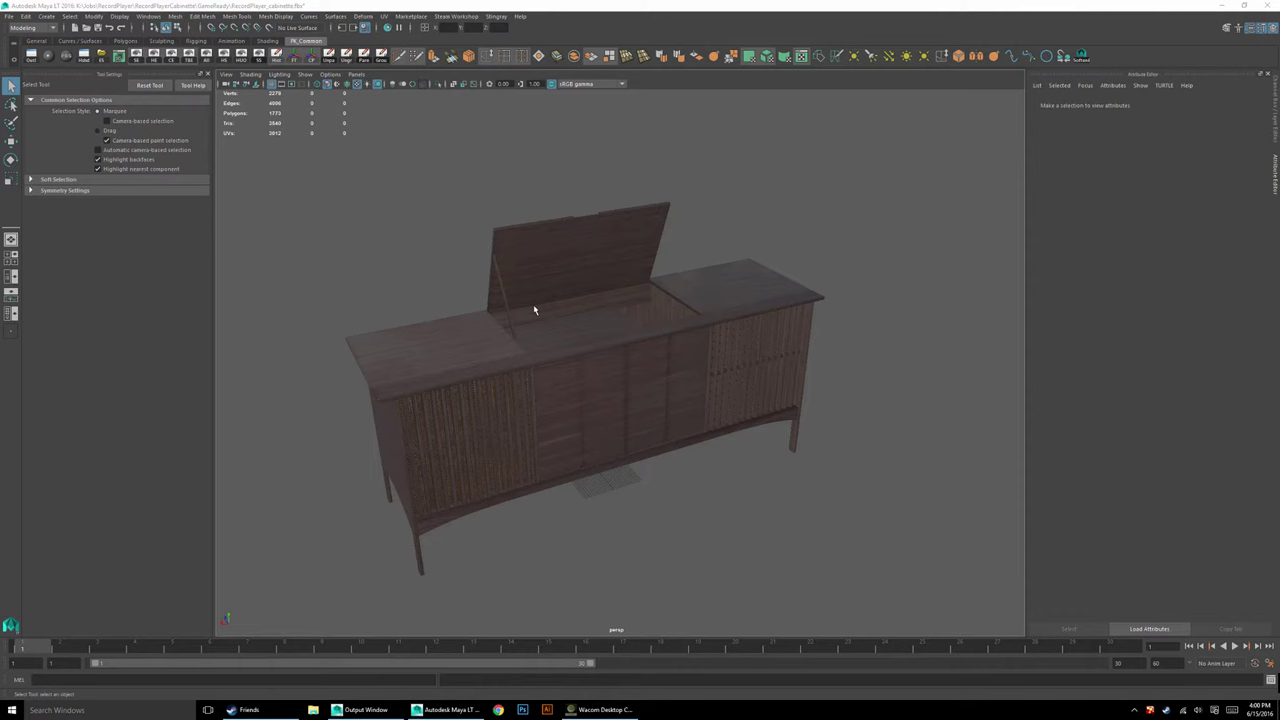
{"action": "left_click_drag", "start_coordinate": [673, 311], "coordinate": [714, 296], "text": "alt"}
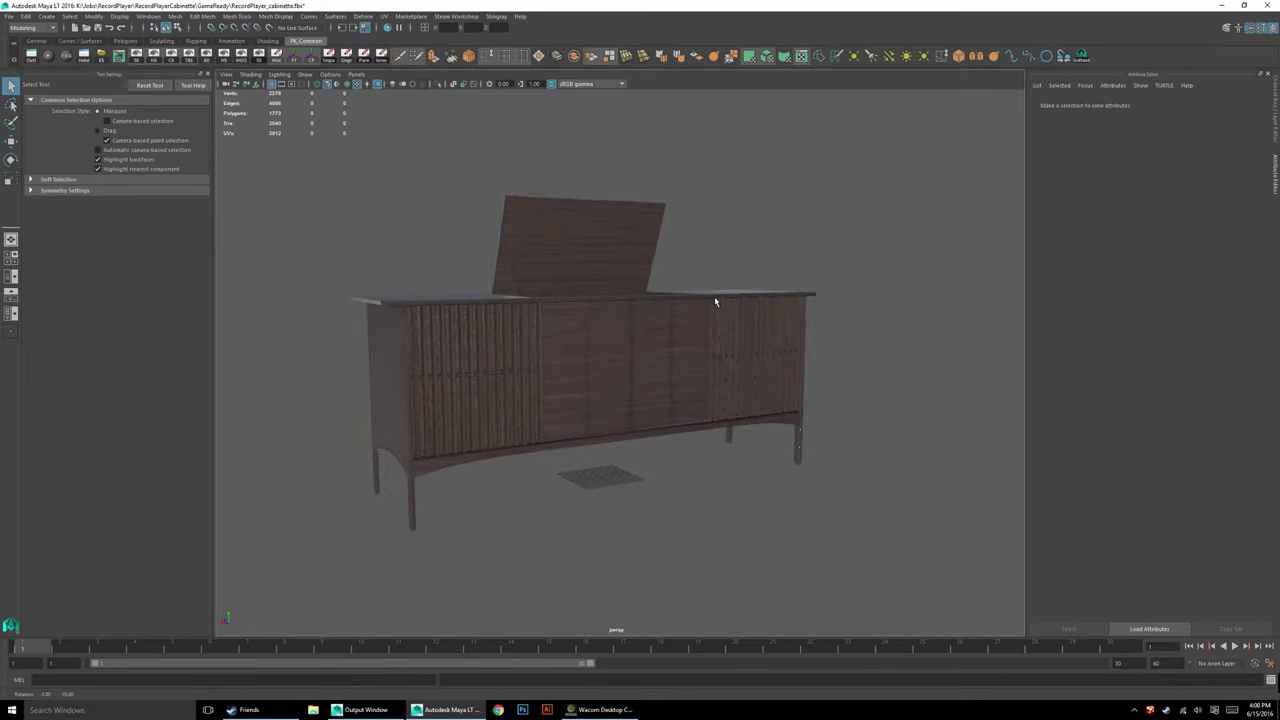
{"action": "key", "text": "ctrl+s"}
{"action": "left_click_drag", "start_coordinate": [624, 367], "coordinate": [750, 388], "text": "alt"}
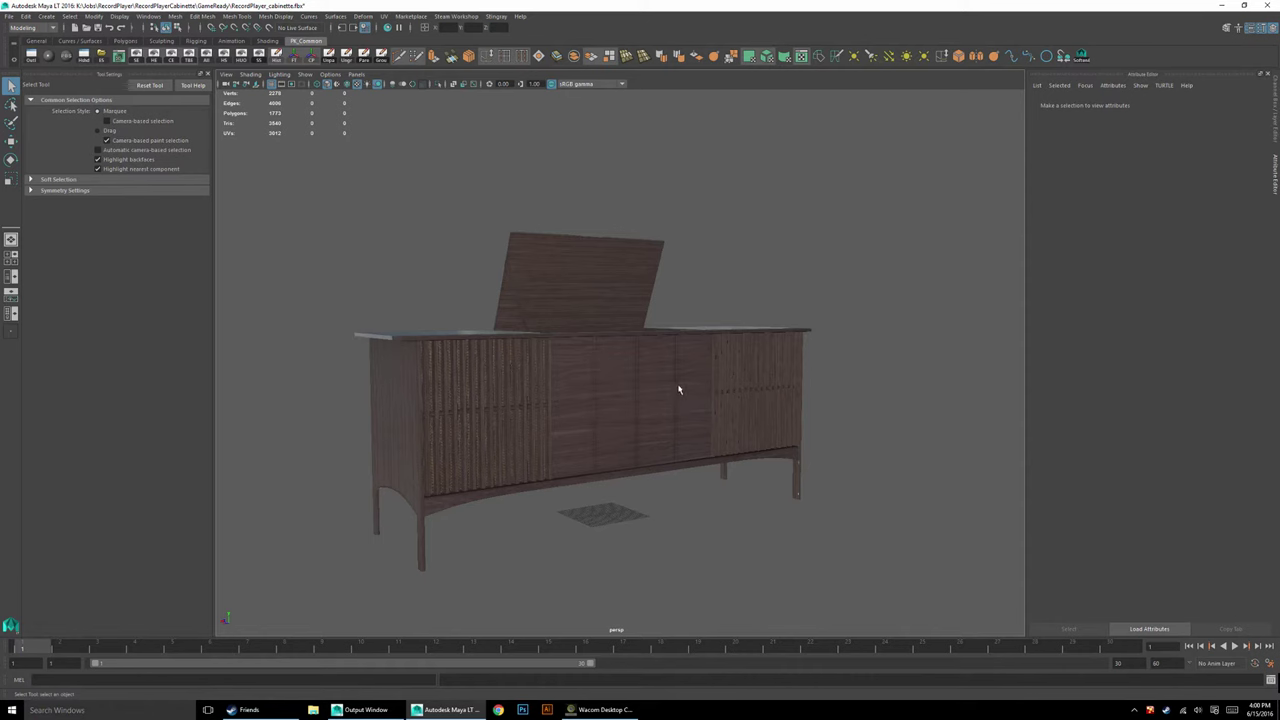
{"action": "mouse_move", "coordinate": [749, 389]}
{"action": "left_mouse_down", "text": "alt"}
{"action": "mouse_move", "coordinate": [723, 380]}
{"action": "mouse_move", "coordinate": [738, 393]}
{"action": "left_mouse_up", "text": "alt"}
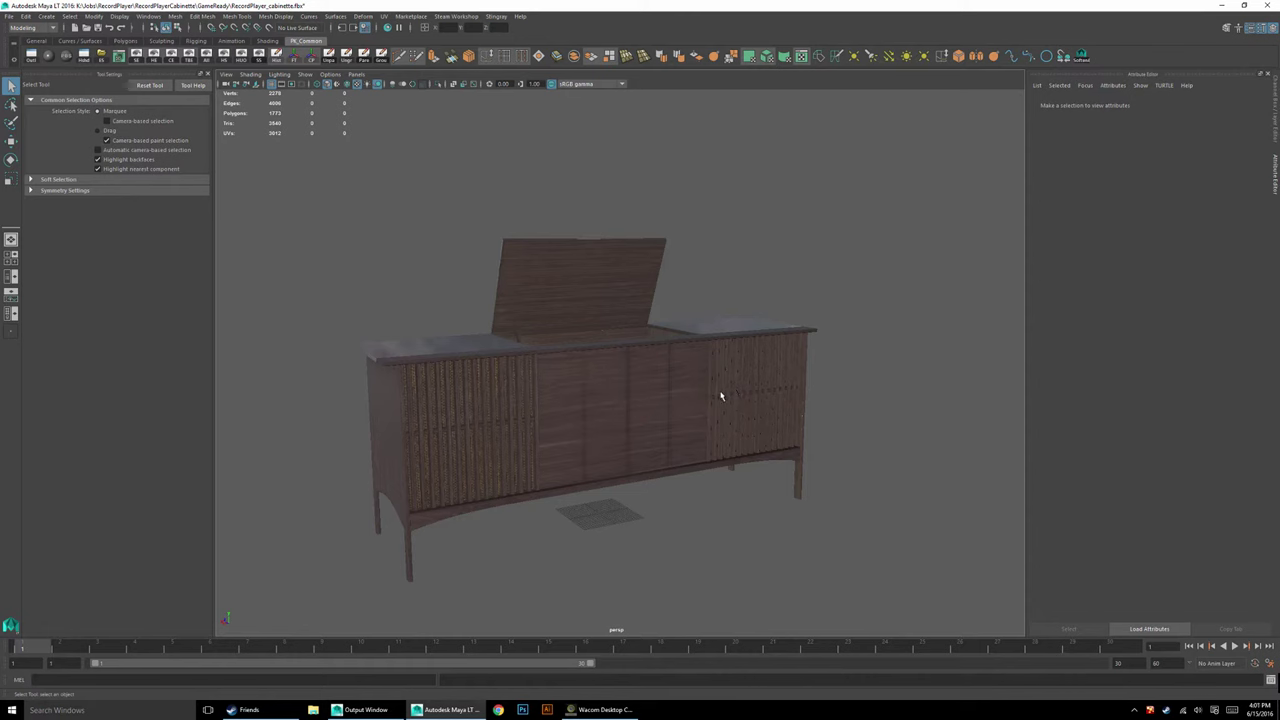
{"action": "left_click_drag", "start_coordinate": [720, 396], "coordinate": [675, 381], "text": "alt"}
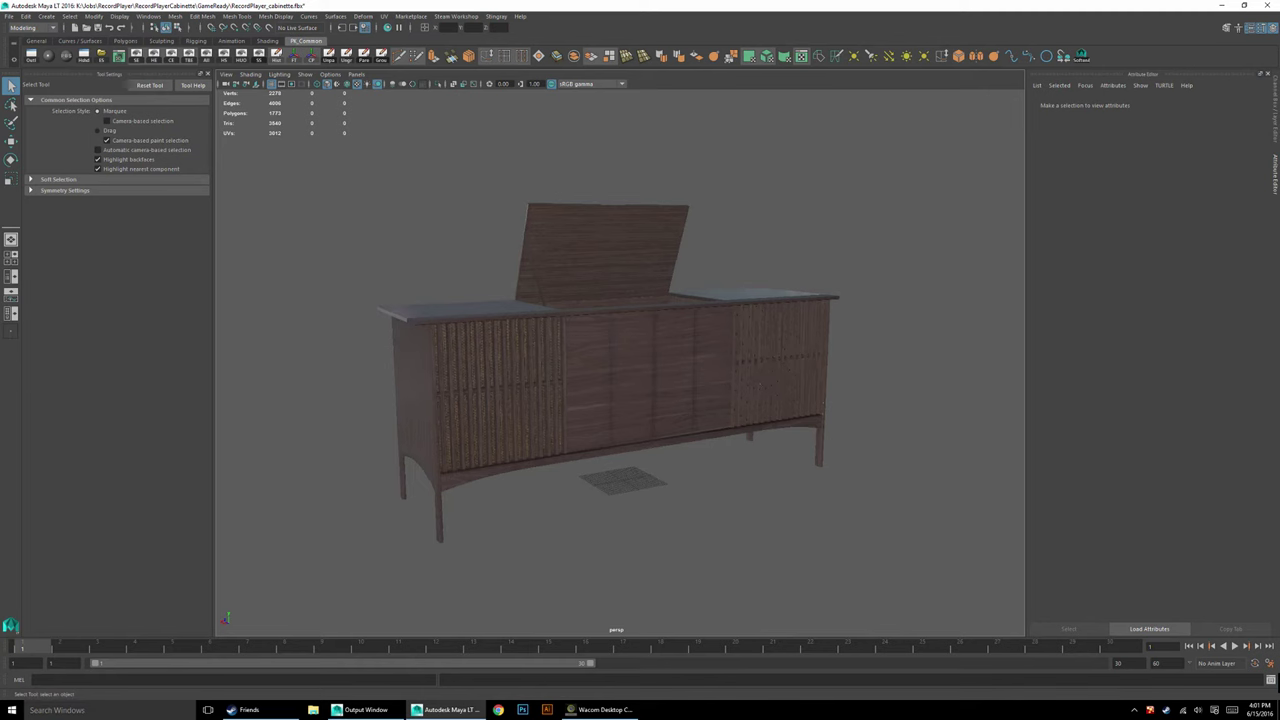
Open the Stingray installation folder in File Explorer through the Stingray shortcut on the Desktop.
{"action": "left_click", "coordinate": [313, 709]}
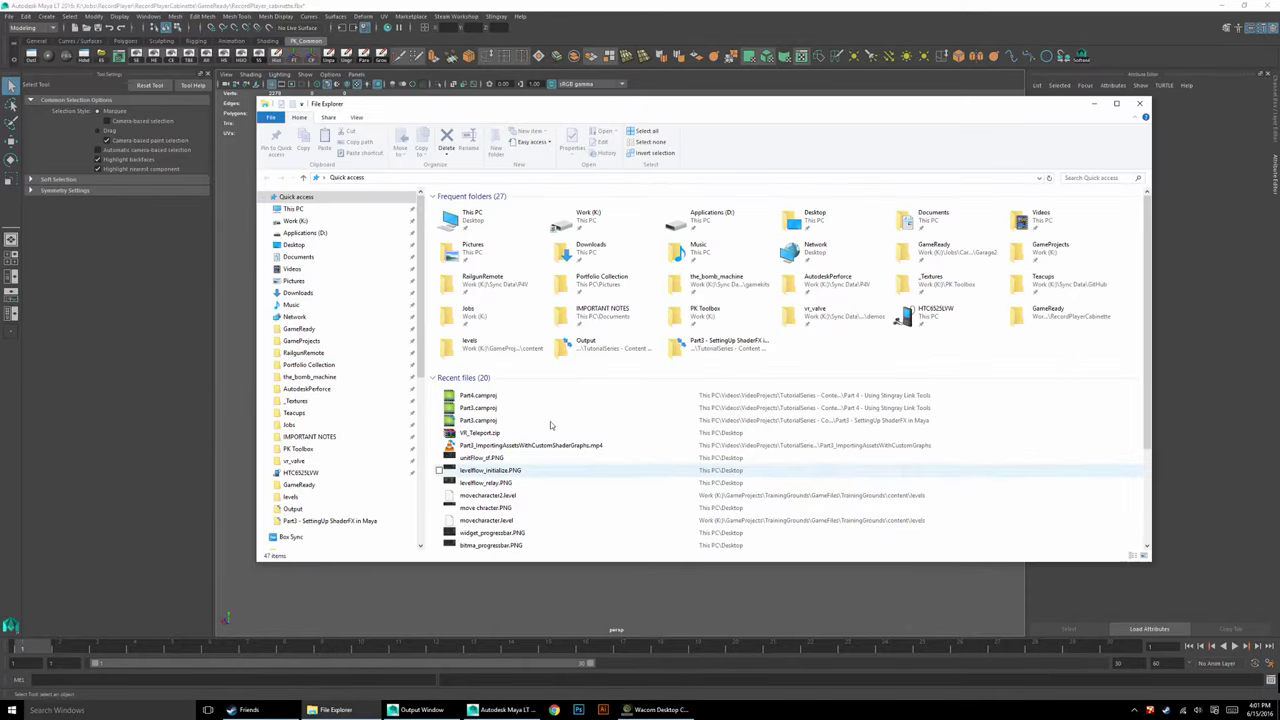
{"action": "left_click", "coordinate": [292, 245]}
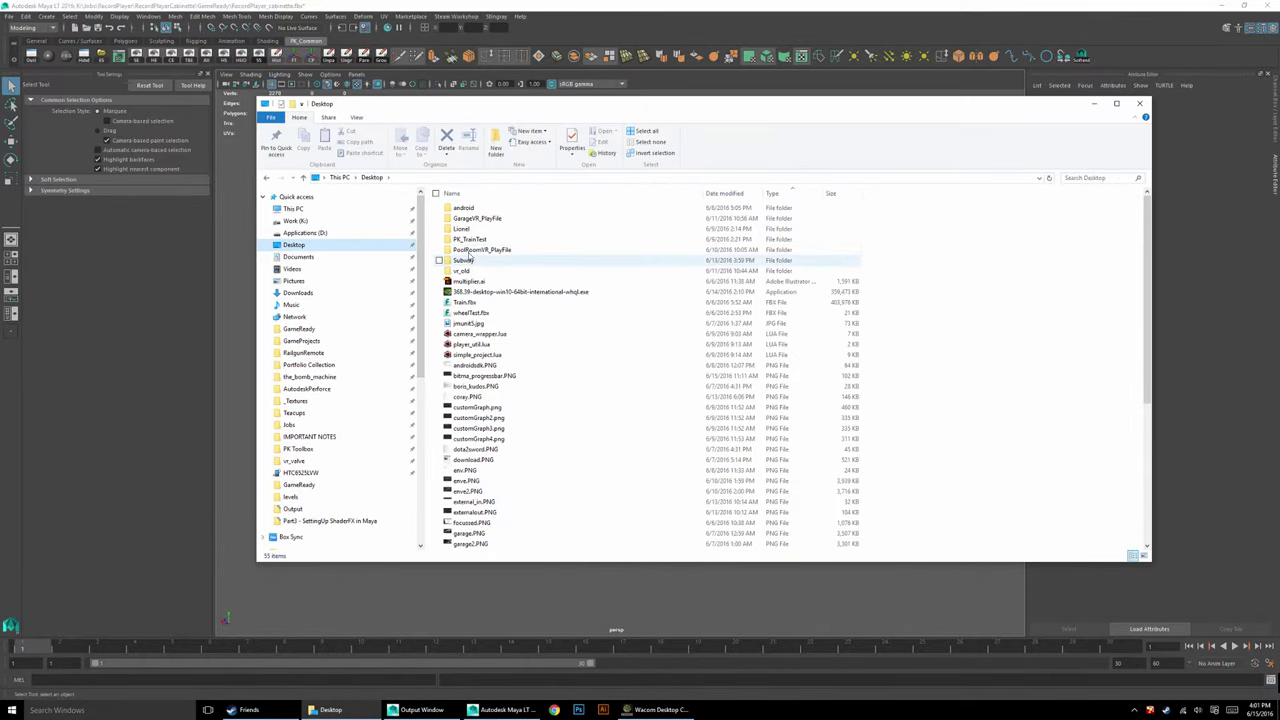
{"action": "scroll", "coordinate": [490, 455], "scroll_direction": "down", "scroll_amount": 7}
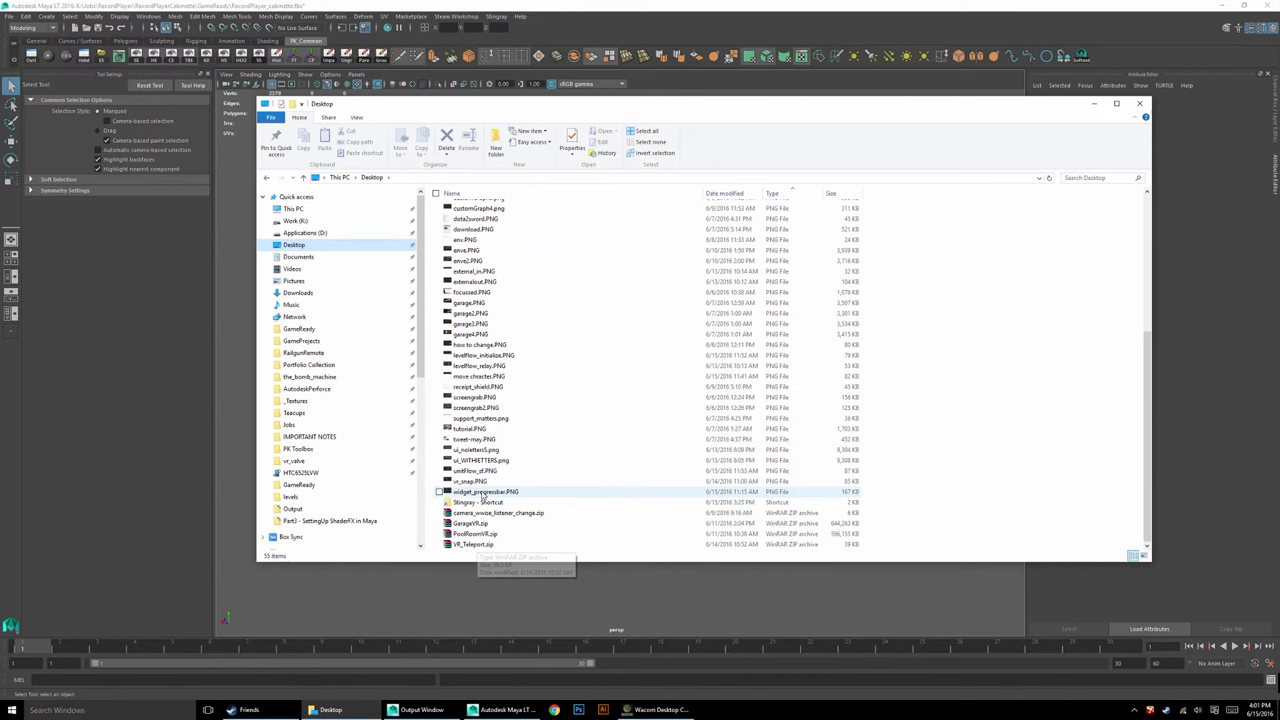
{"action": "left_click", "coordinate": [490, 502]}
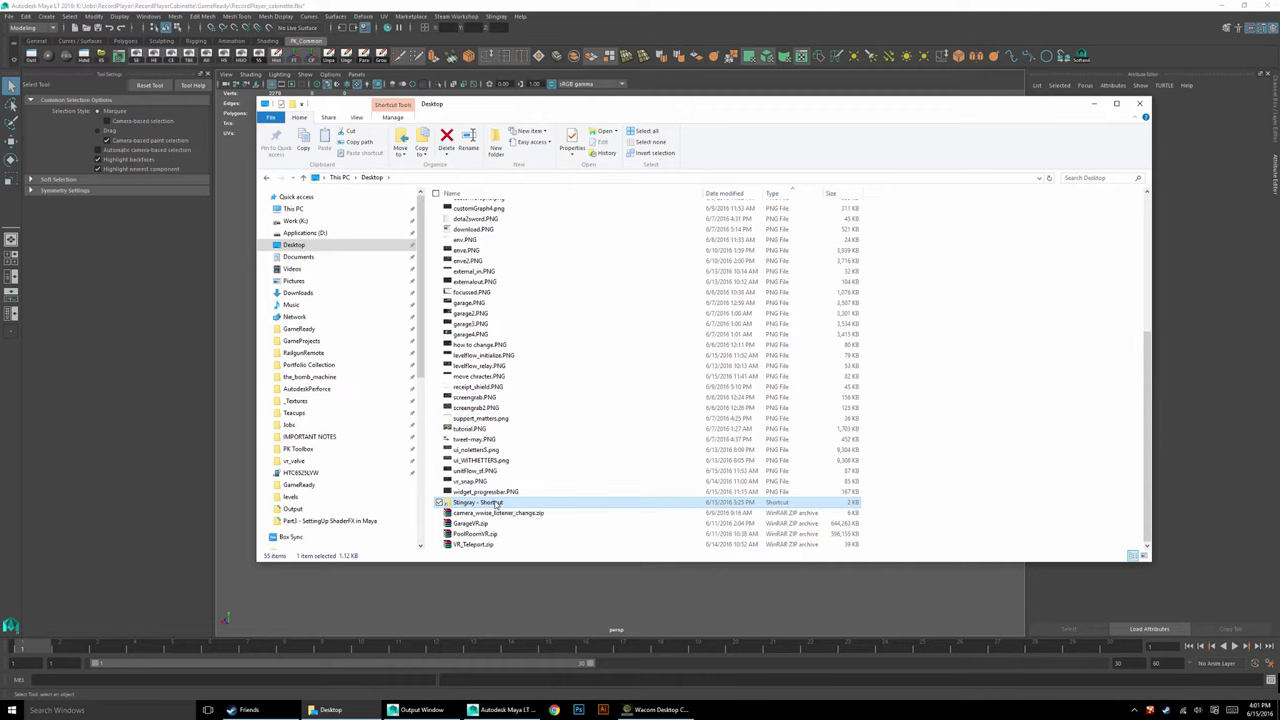
{"action": "double_click", "coordinate": [496, 503]}
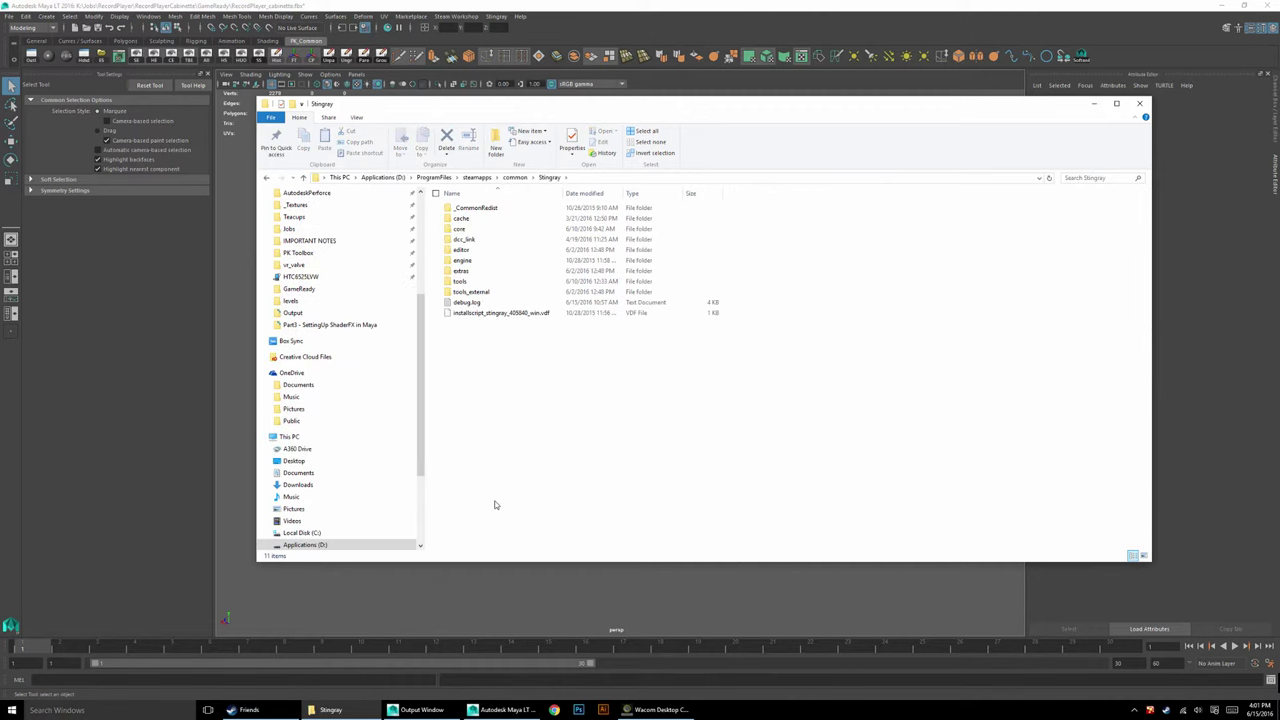
Open the extras folder of the Stingray installation and select StingrayDCCLink2016.msi.
{"action": "double_click", "coordinate": [466, 241]}
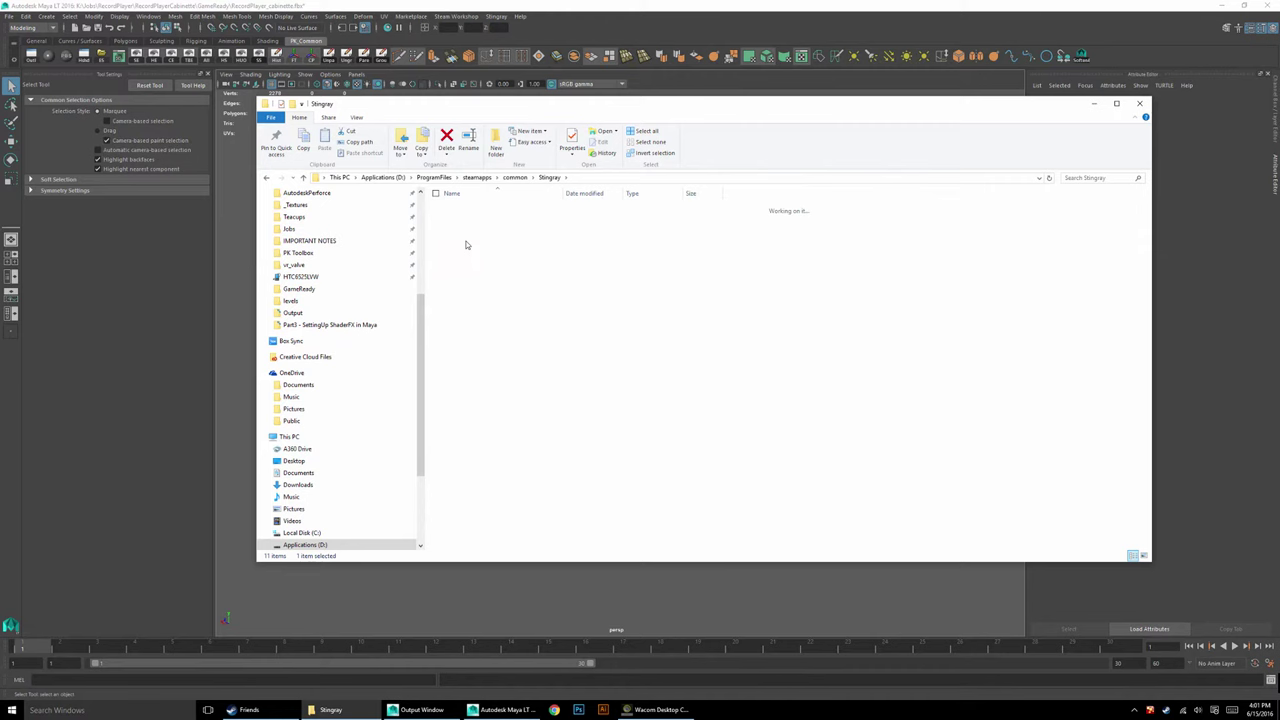
{"action": "left_click", "coordinate": [266, 177]}
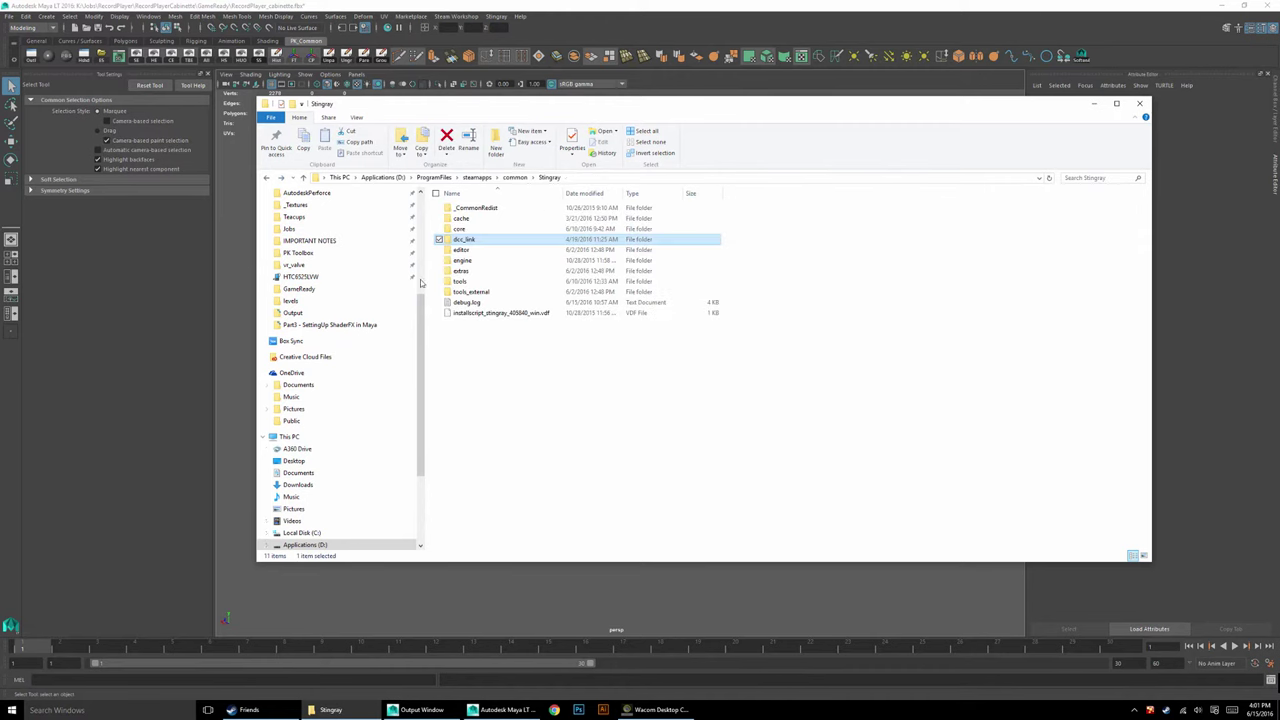
{"action": "double_click", "coordinate": [461, 271]}
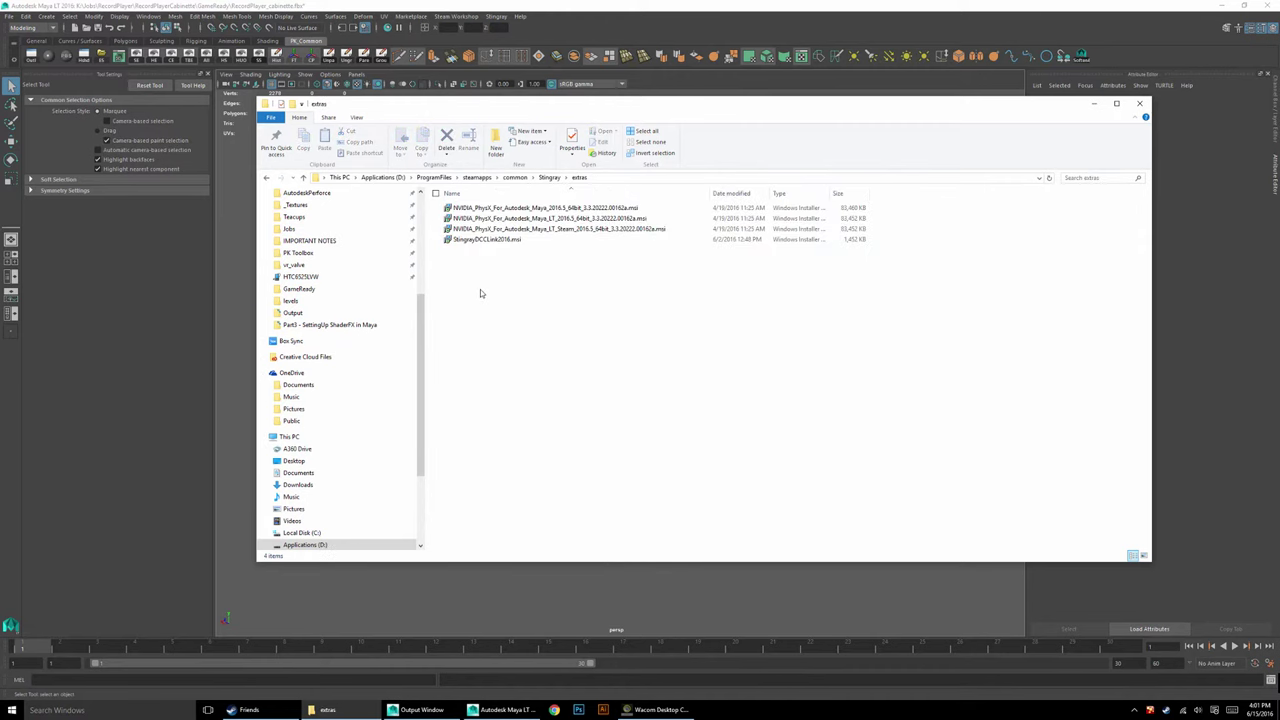
{"action": "left_click", "coordinate": [461, 241]}
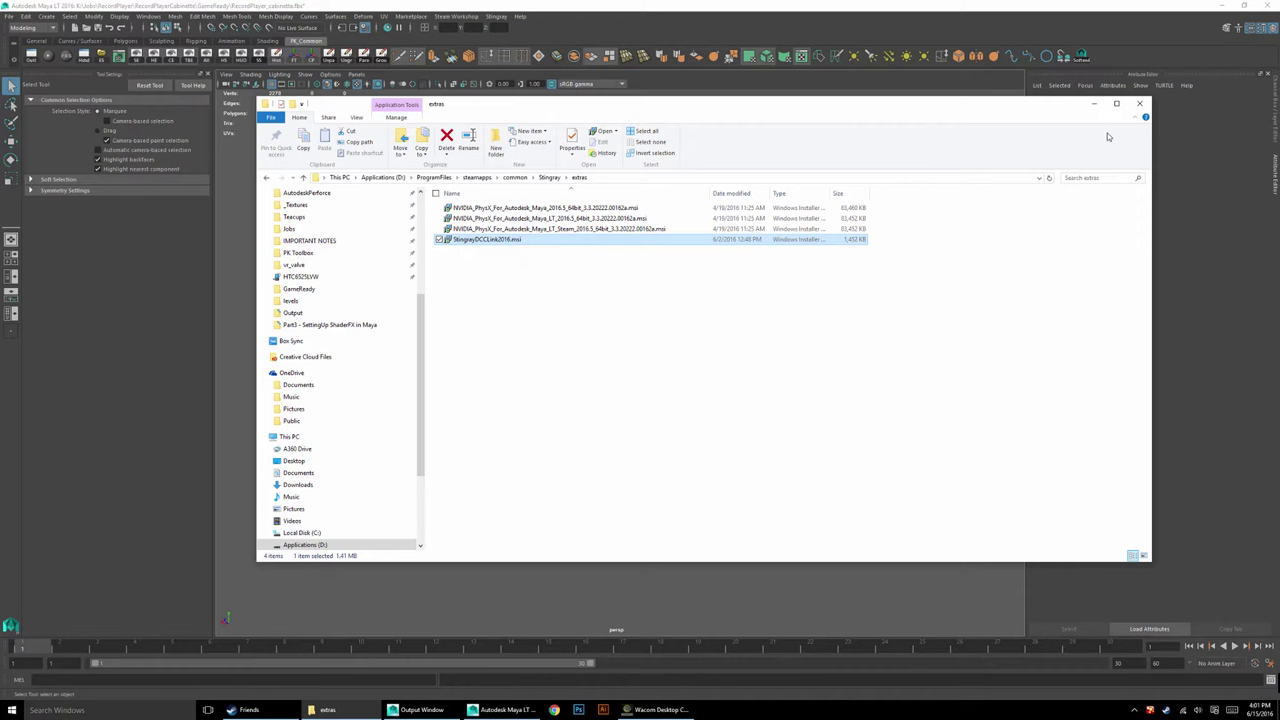
Run the StingrayDCCLink2016.msi installer to view its options, cancel it, and return to Maya LT.
{"action": "double_click", "coordinate": [458, 242]}
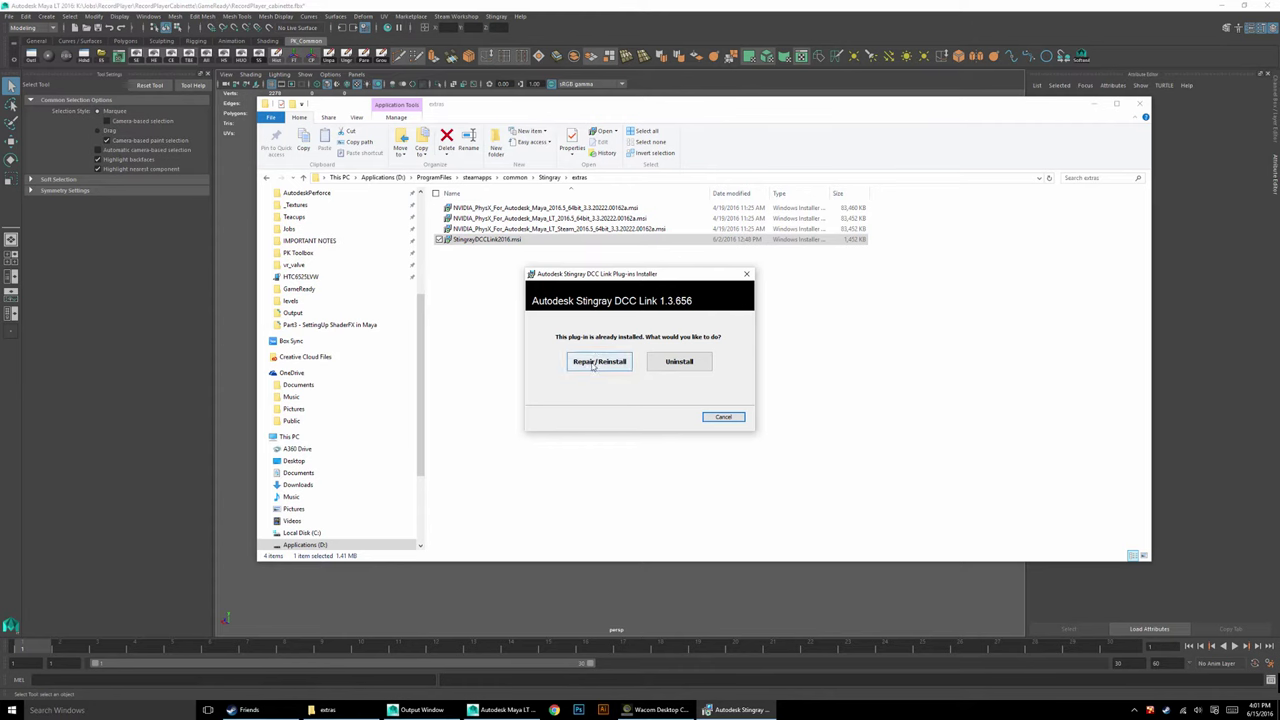
{"action": "left_click", "coordinate": [611, 364]}
{"action": "left_click", "coordinate": [727, 417]}
{"action": "left_click", "coordinate": [724, 417]}
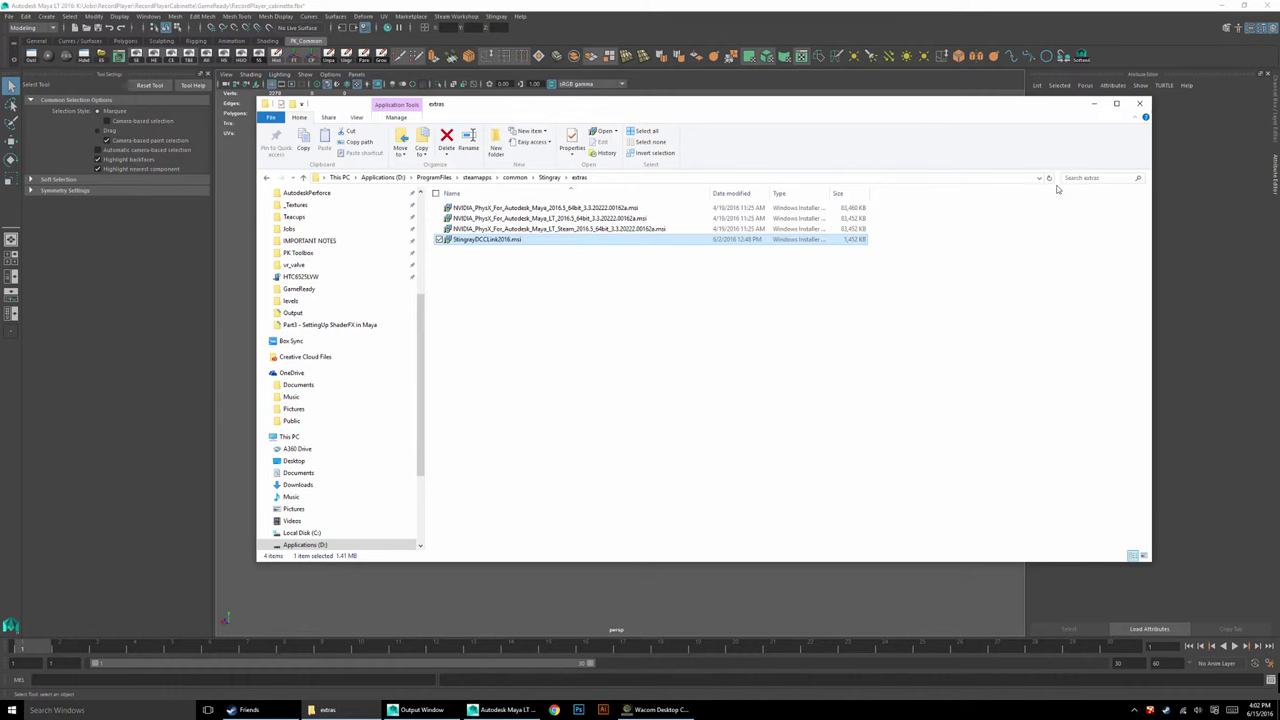
{"action": "left_click", "coordinate": [1093, 105]}
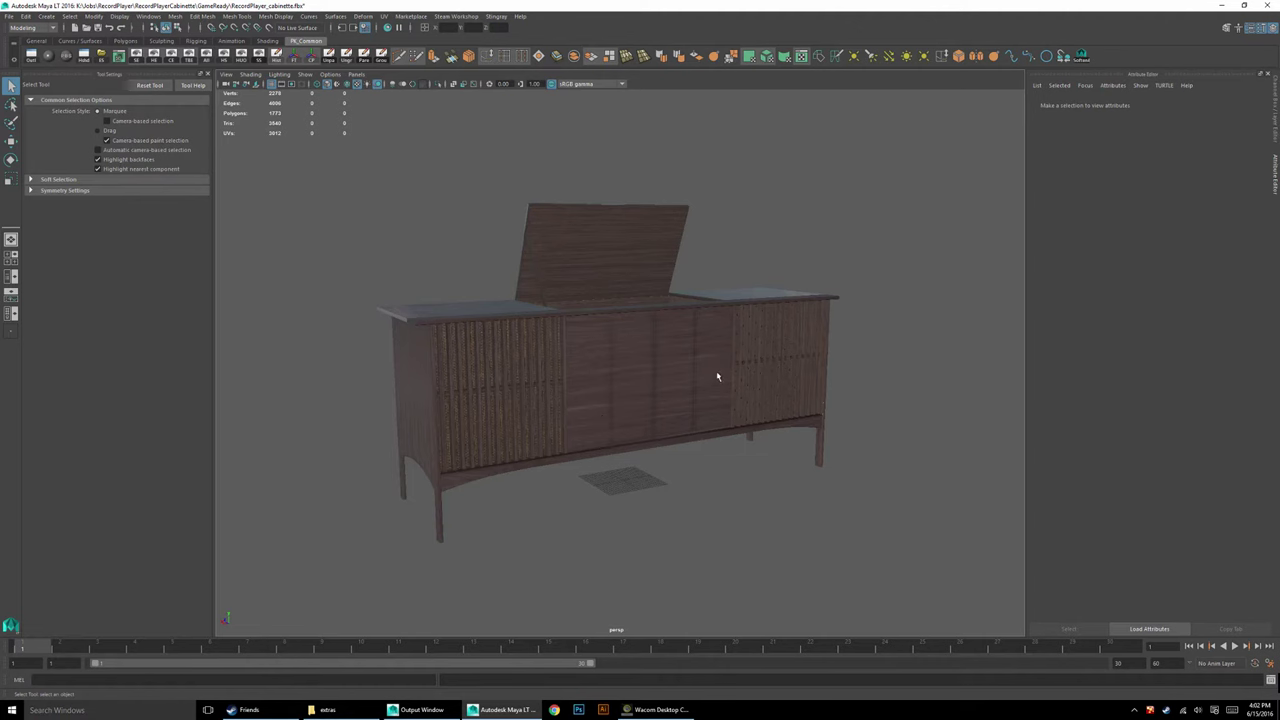
Check in the Plug-in Manager whether stingray_link.mll is set to Loaded and Auto load.
{"action": "middle_click_drag", "start_coordinate": [717, 376], "coordinate": [713, 391], "text": "alt"}
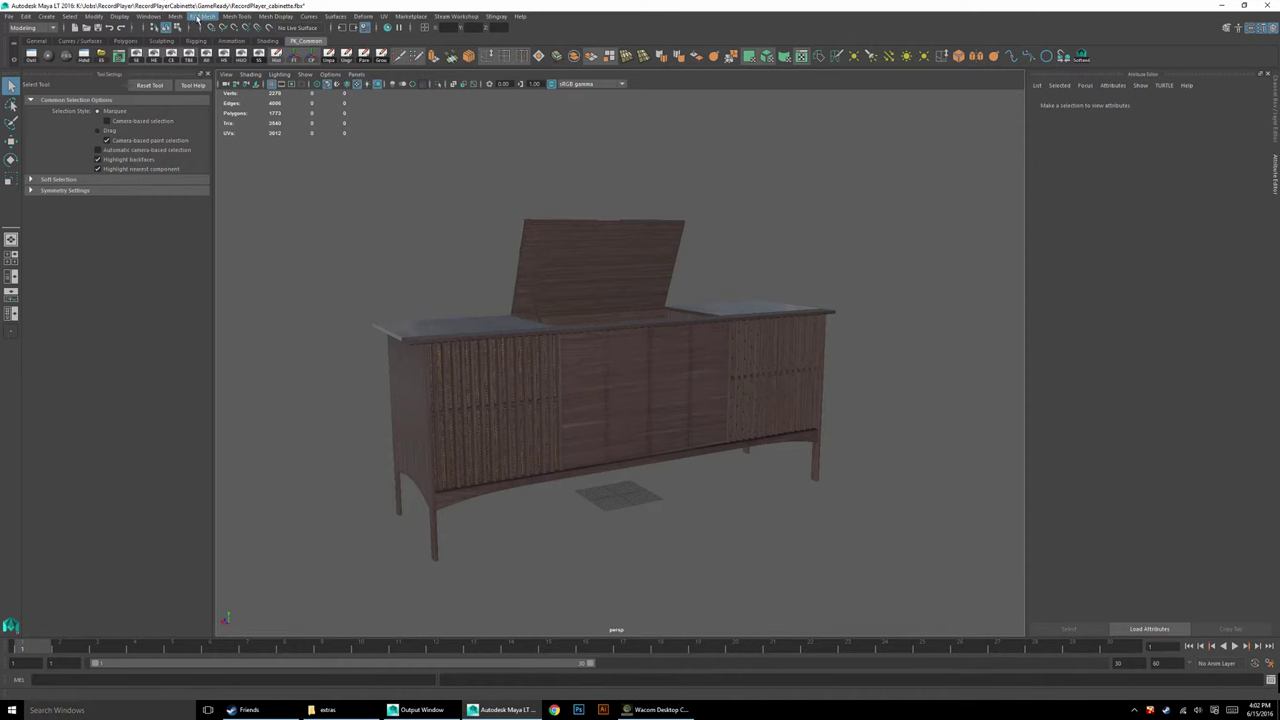
{"action": "left_click", "coordinate": [147, 17]}
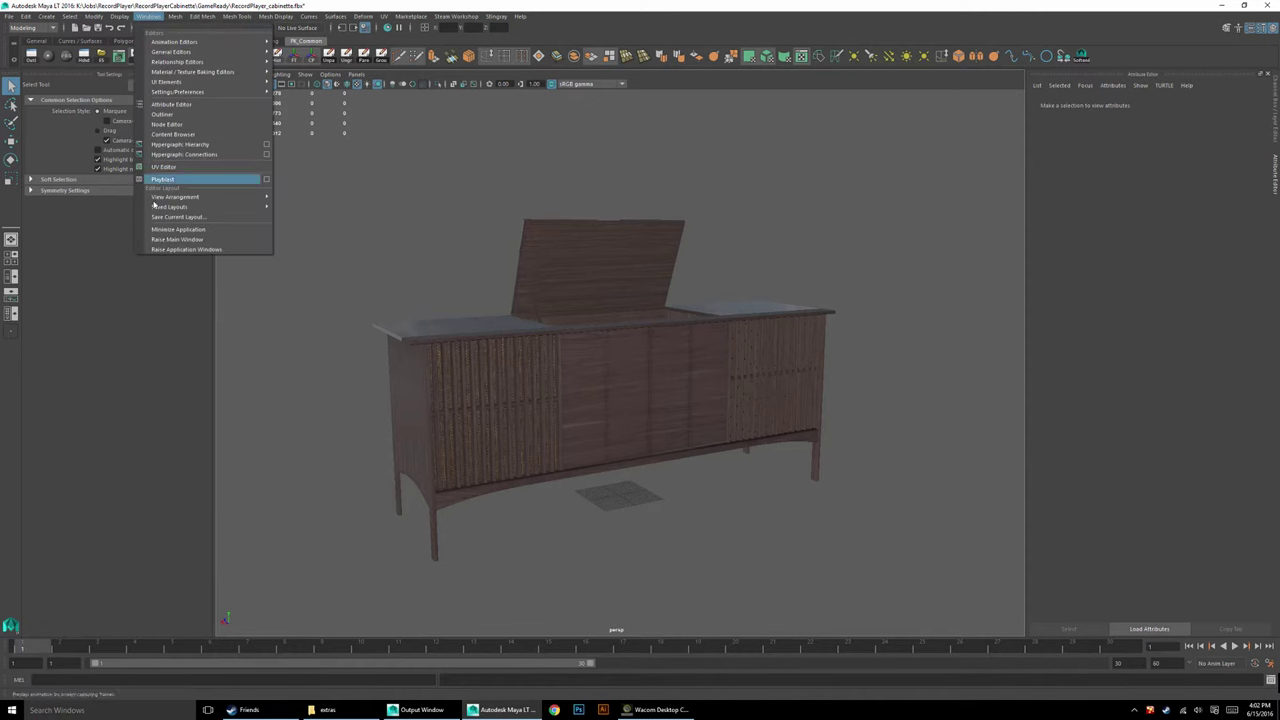
{"action": "mouse_move", "coordinate": [185, 91]}
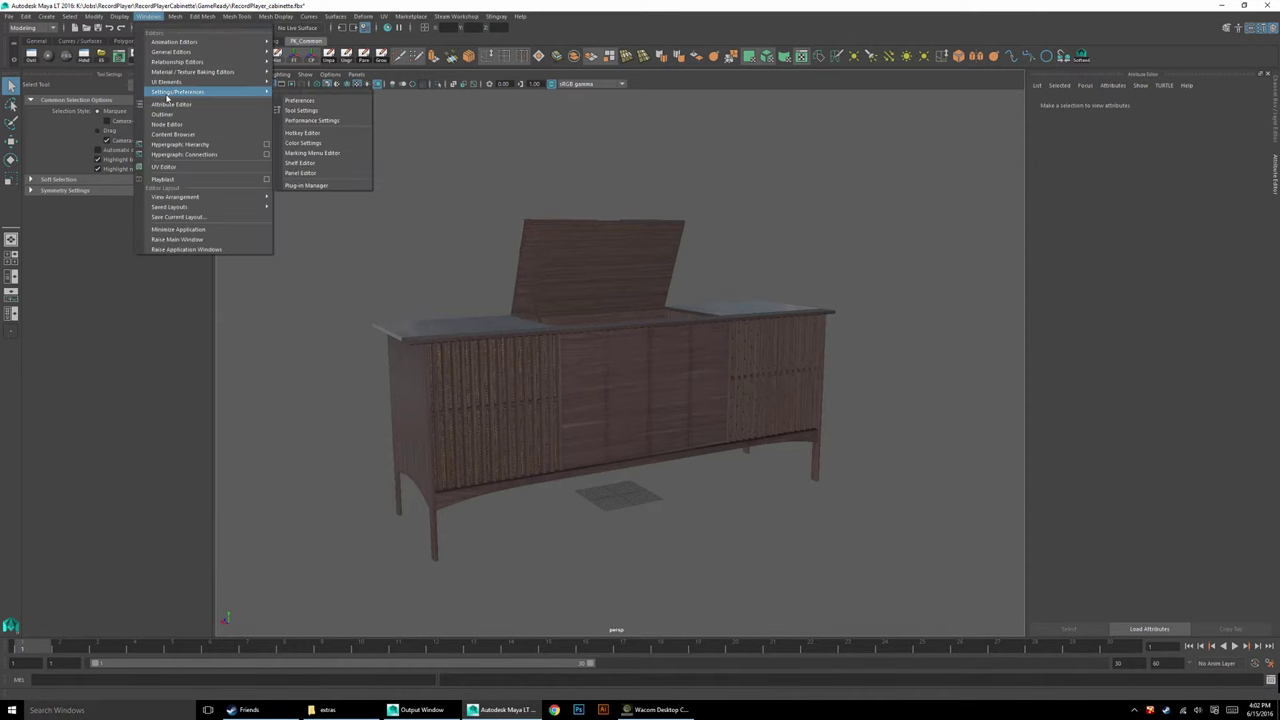
{"action": "left_click", "coordinate": [327, 186]}
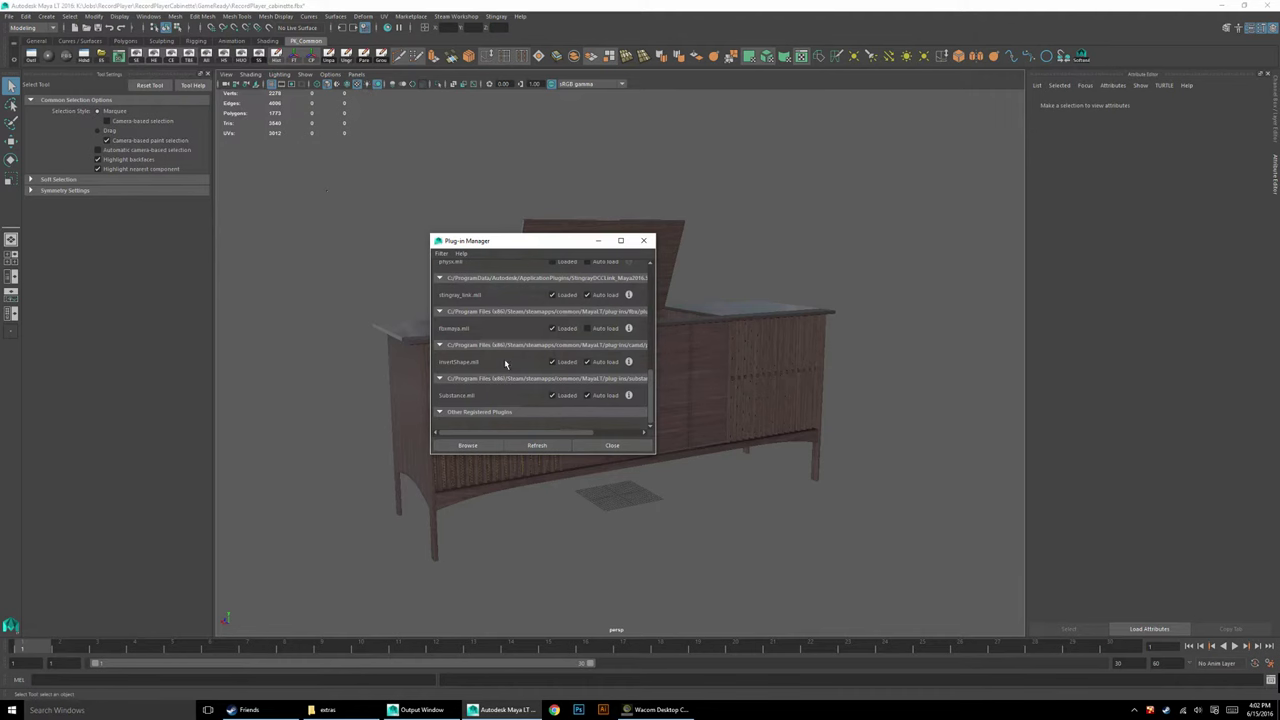
{"action": "scroll", "coordinate": [507, 363], "scroll_direction": "up", "scroll_amount": 3}
{"action": "scroll", "coordinate": [507, 363], "scroll_direction": "down", "scroll_amount": 3}
{"action": "scroll", "coordinate": [462, 308], "scroll_direction": "up", "scroll_amount": 1}
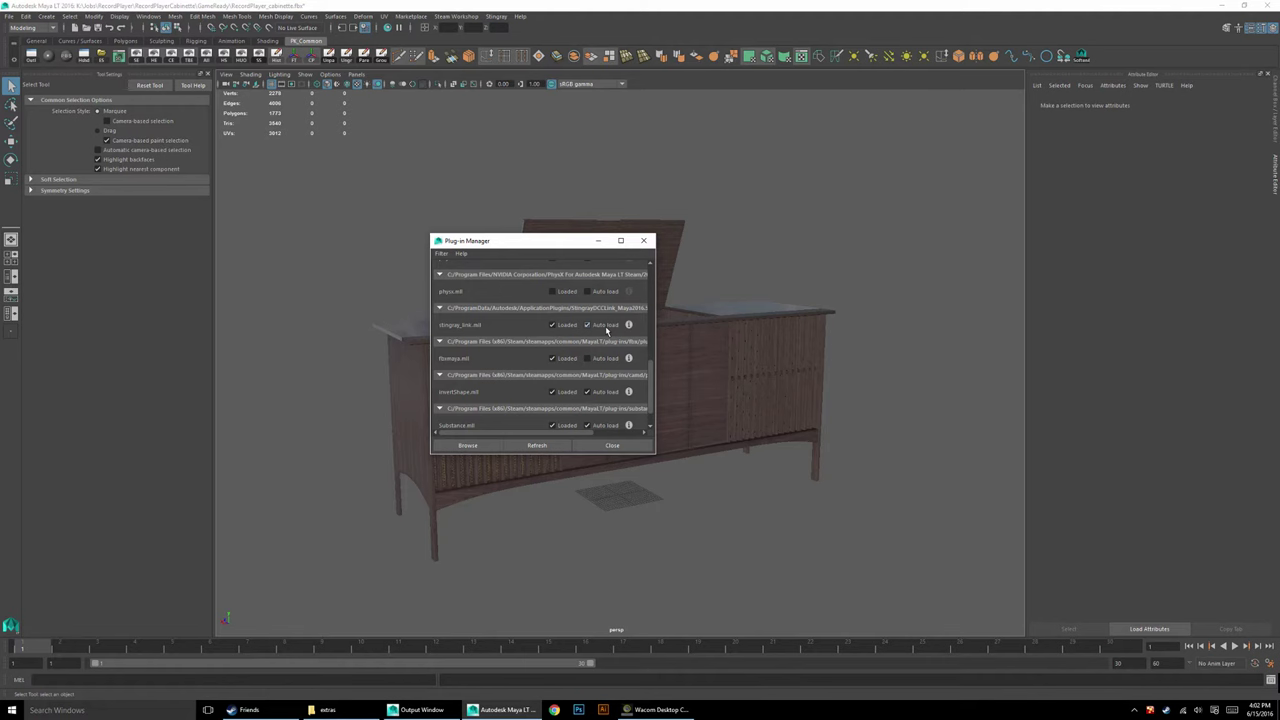
{"action": "left_click", "coordinate": [648, 243]}
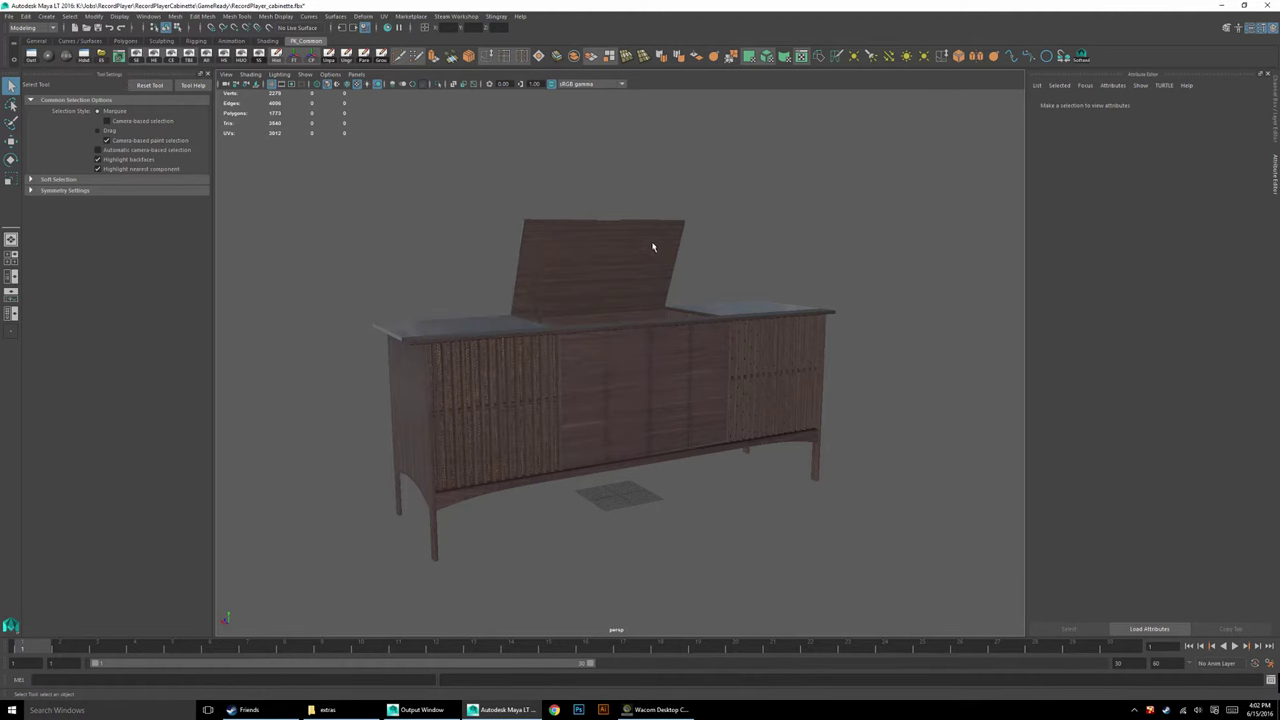
Look over the Stingray connection commands and the Send to Stingray export options.
{"action": "left_click", "coordinate": [497, 16]}
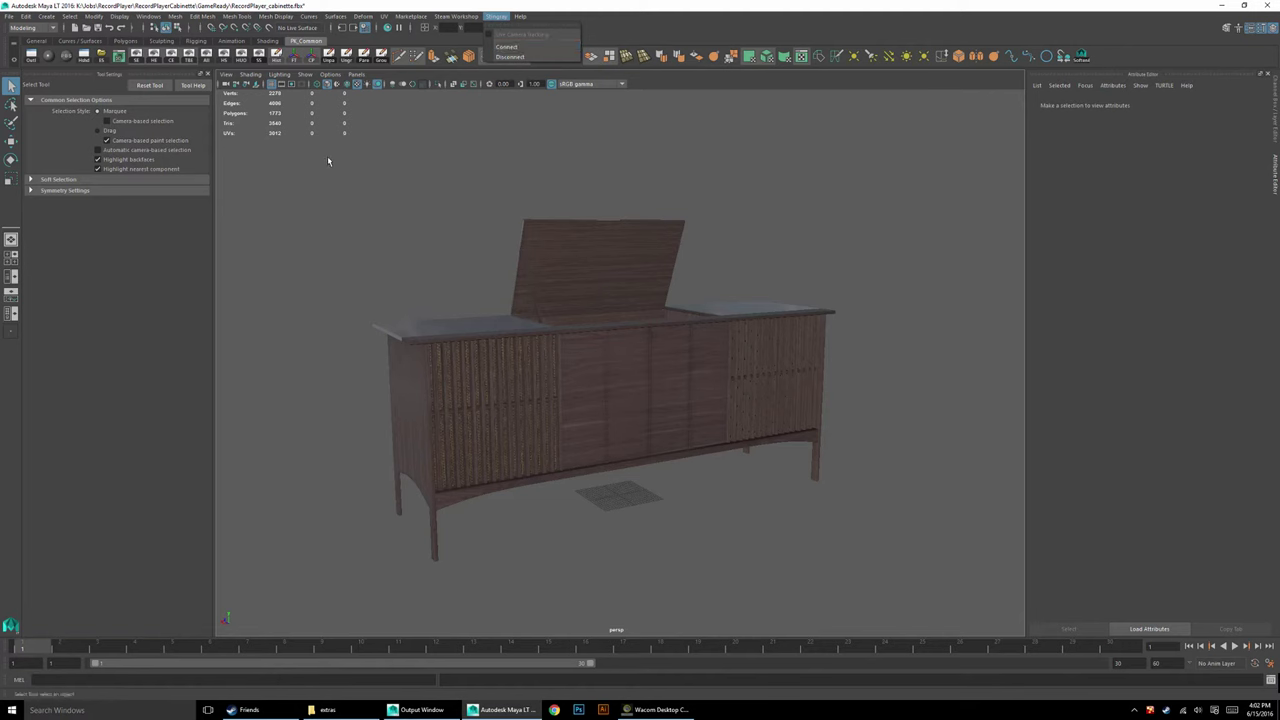
{"action": "left_click", "coordinate": [296, 185]}
{"action": "left_click", "coordinate": [9, 16]}
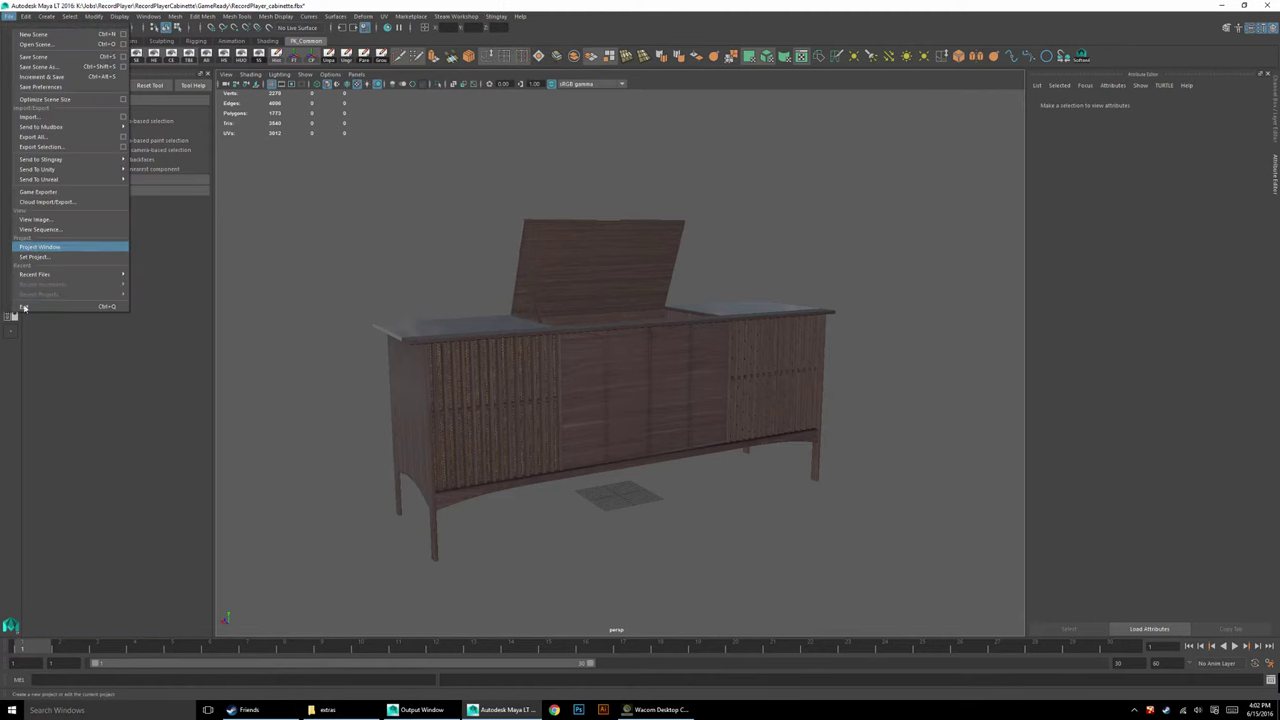
{"action": "mouse_move", "coordinate": [48, 161]}
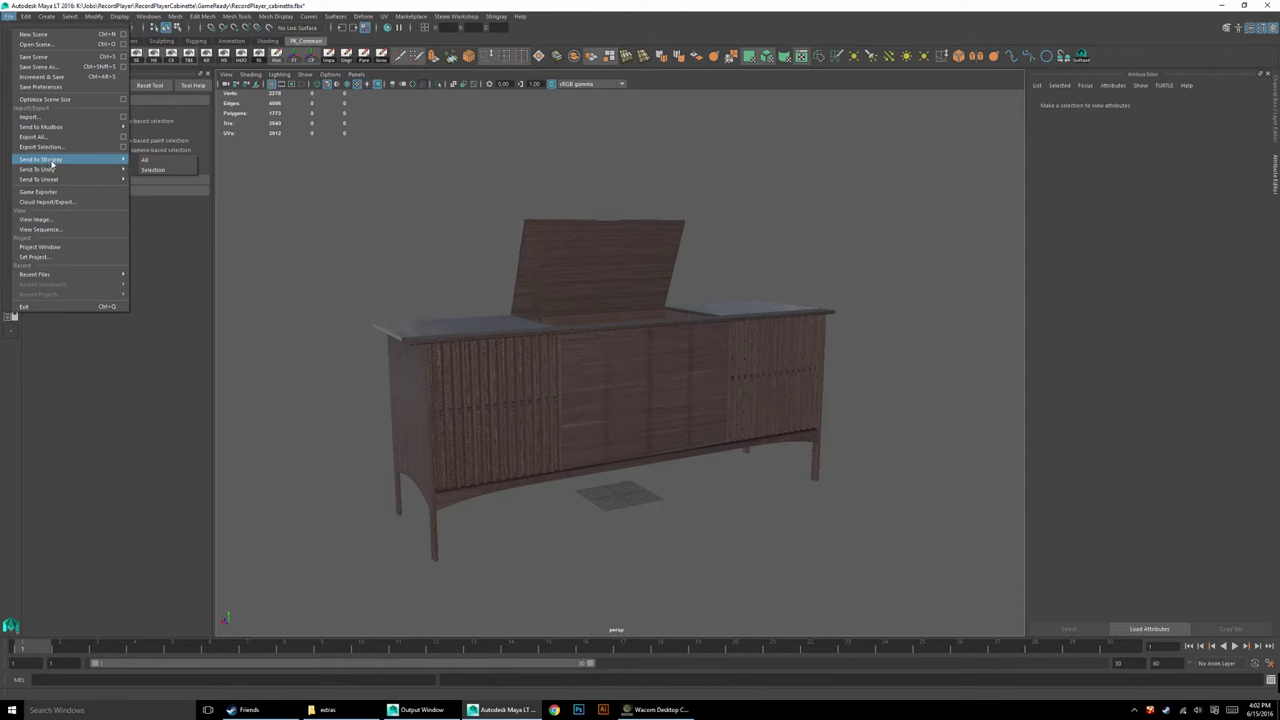
{"action": "left_click", "coordinate": [407, 256]}
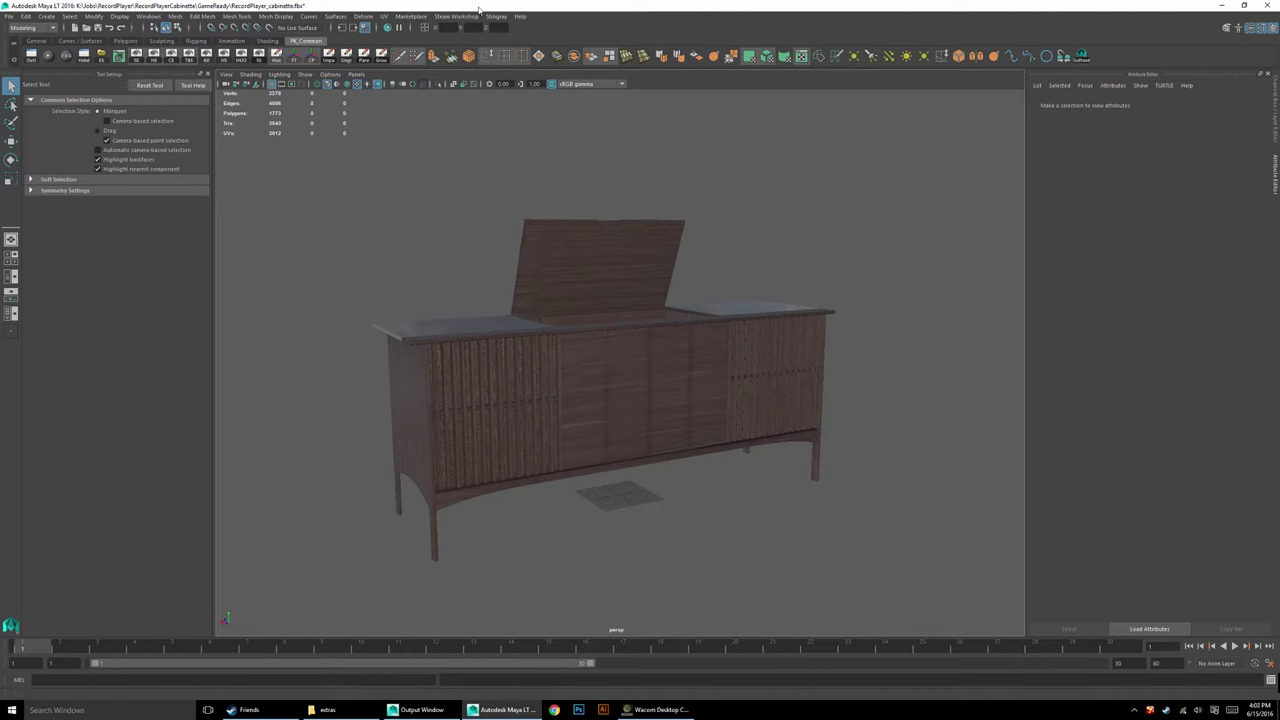
{"action": "left_click", "coordinate": [496, 16]}
{"action": "left_click", "coordinate": [371, 238]}
Launch Stingray from Steam and open the TutorialSeries - ContentWorkflow project.
{"action": "right_click", "coordinate": [1166, 709]}
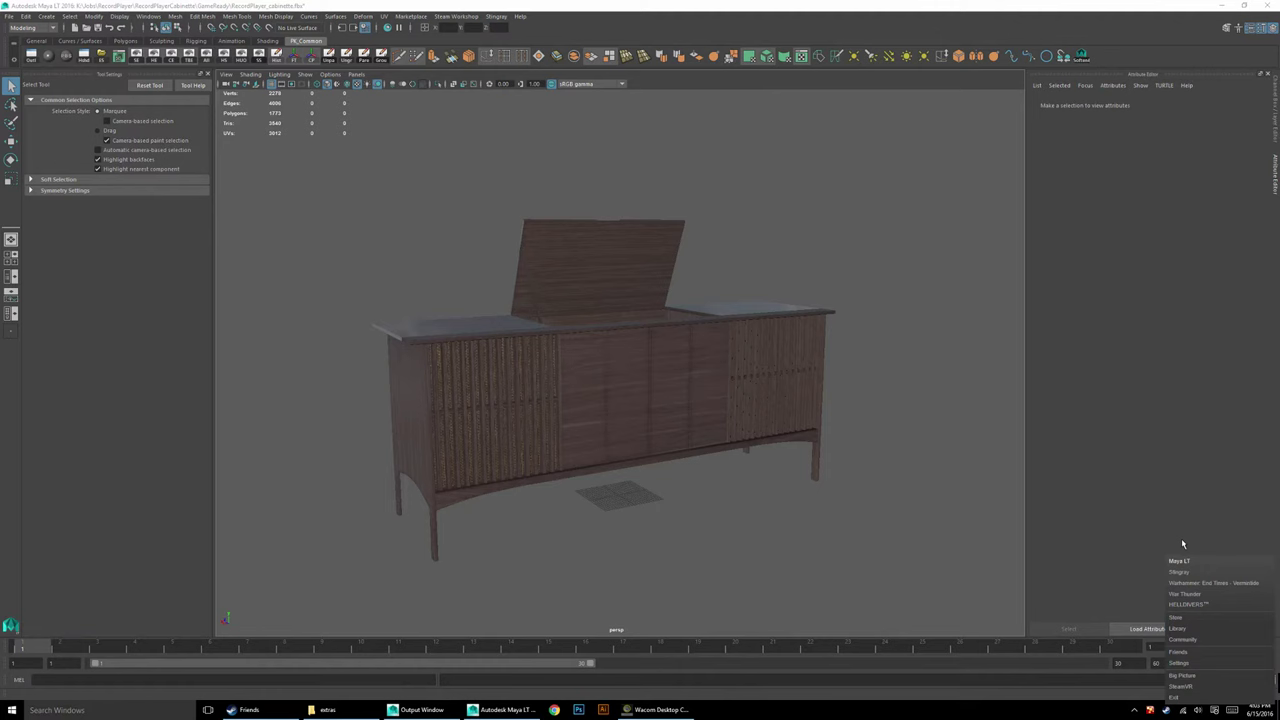
{"action": "left_click", "coordinate": [1180, 572]}
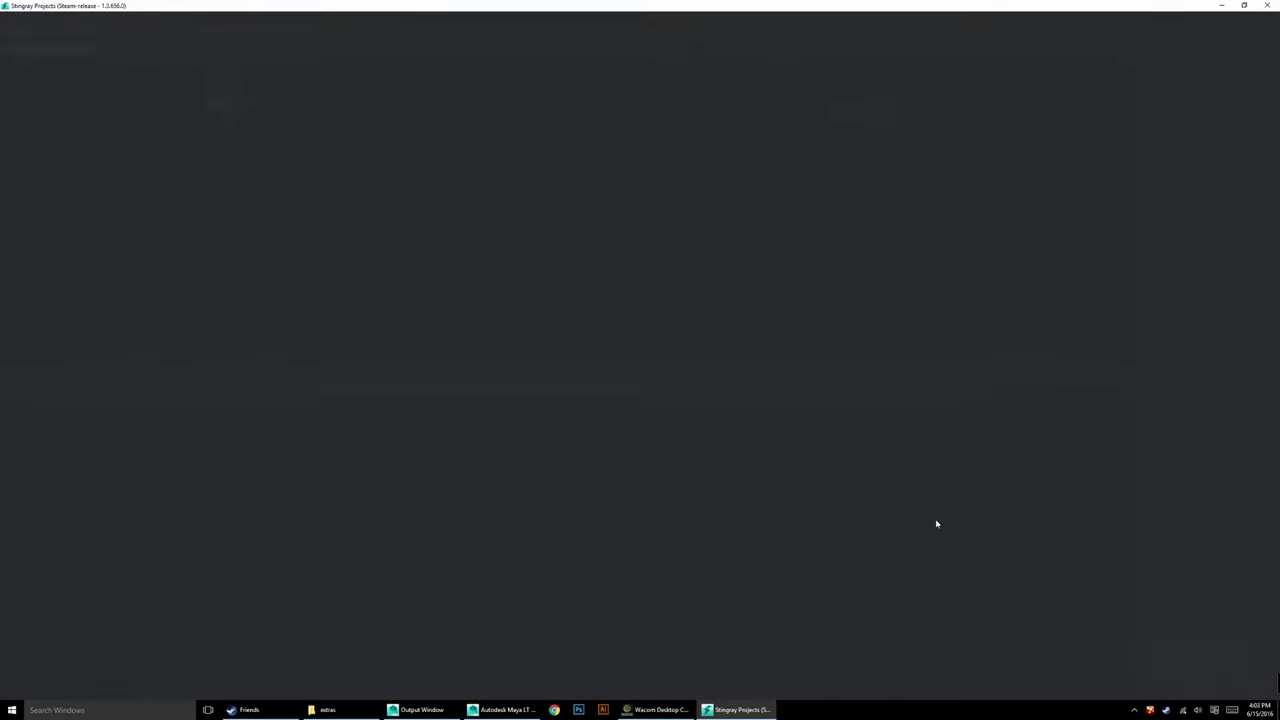
{"action": "left_click", "coordinate": [903, 79]}
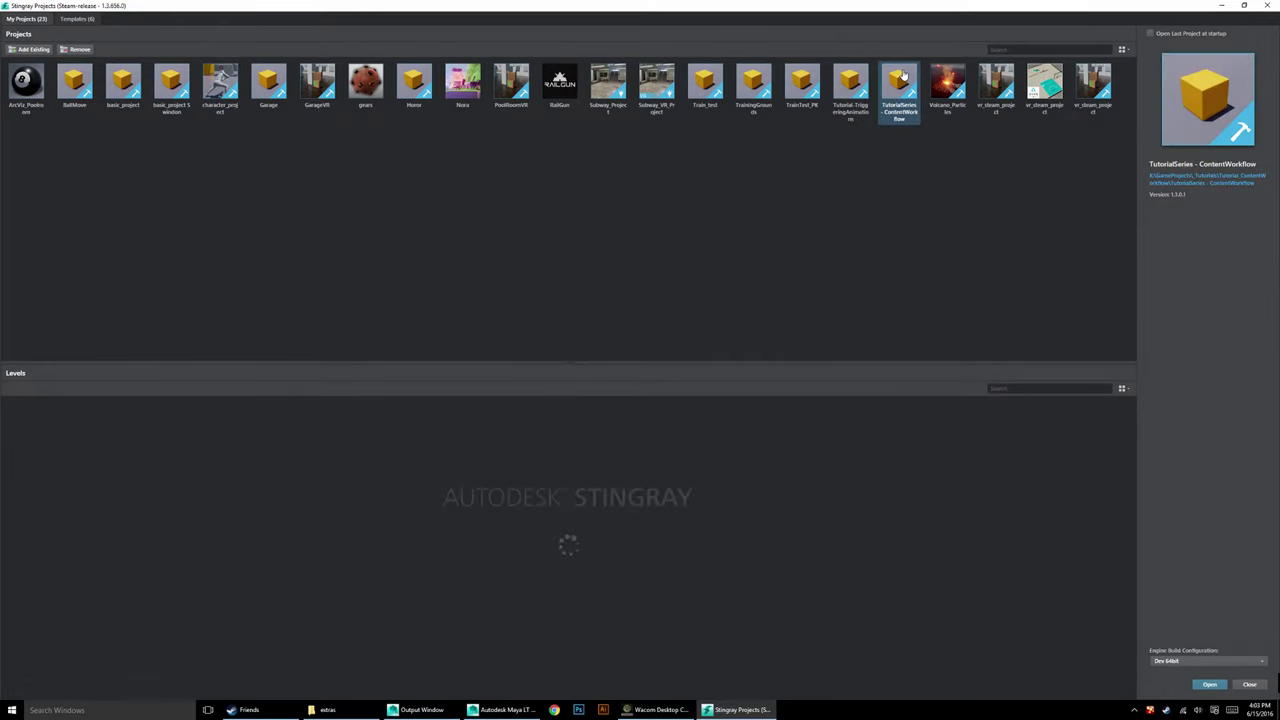
{"action": "double_click", "coordinate": [903, 80]}
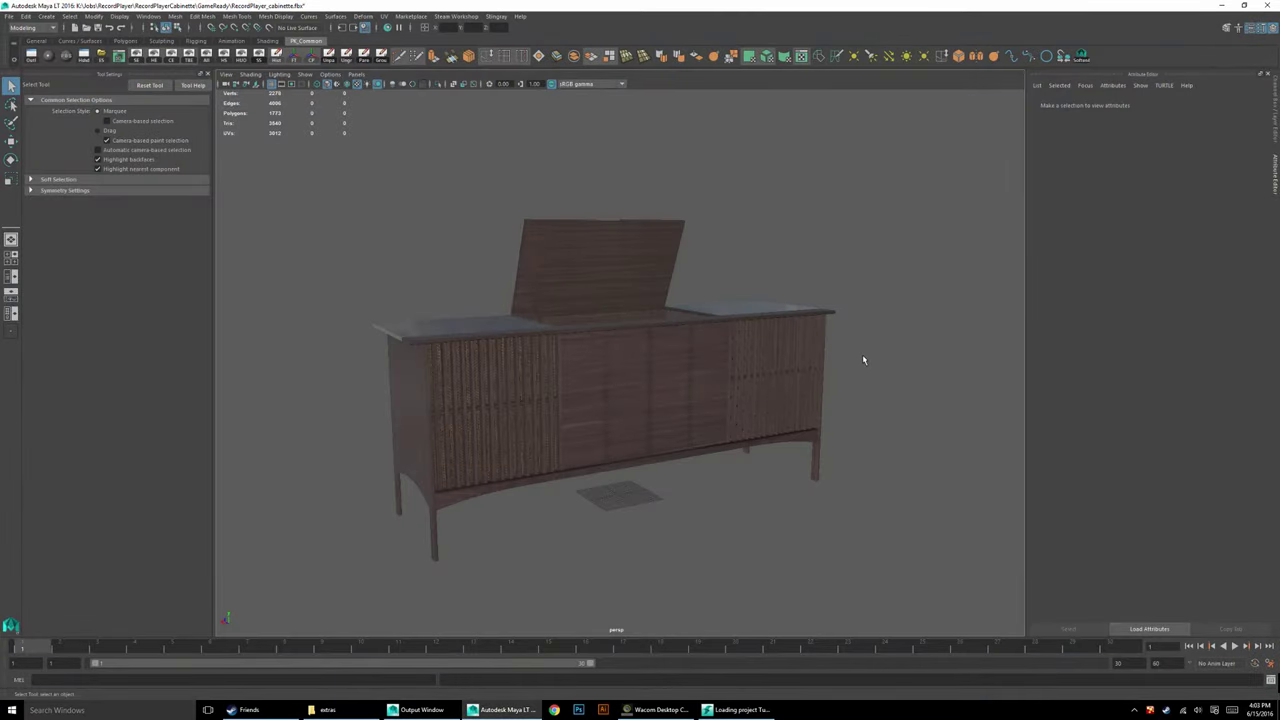
Select the cabinet body in Maya LT, check on the Stingray editor, and view the cabinet material's ShaderFX graph.
{"action": "left_click", "coordinate": [697, 369]}
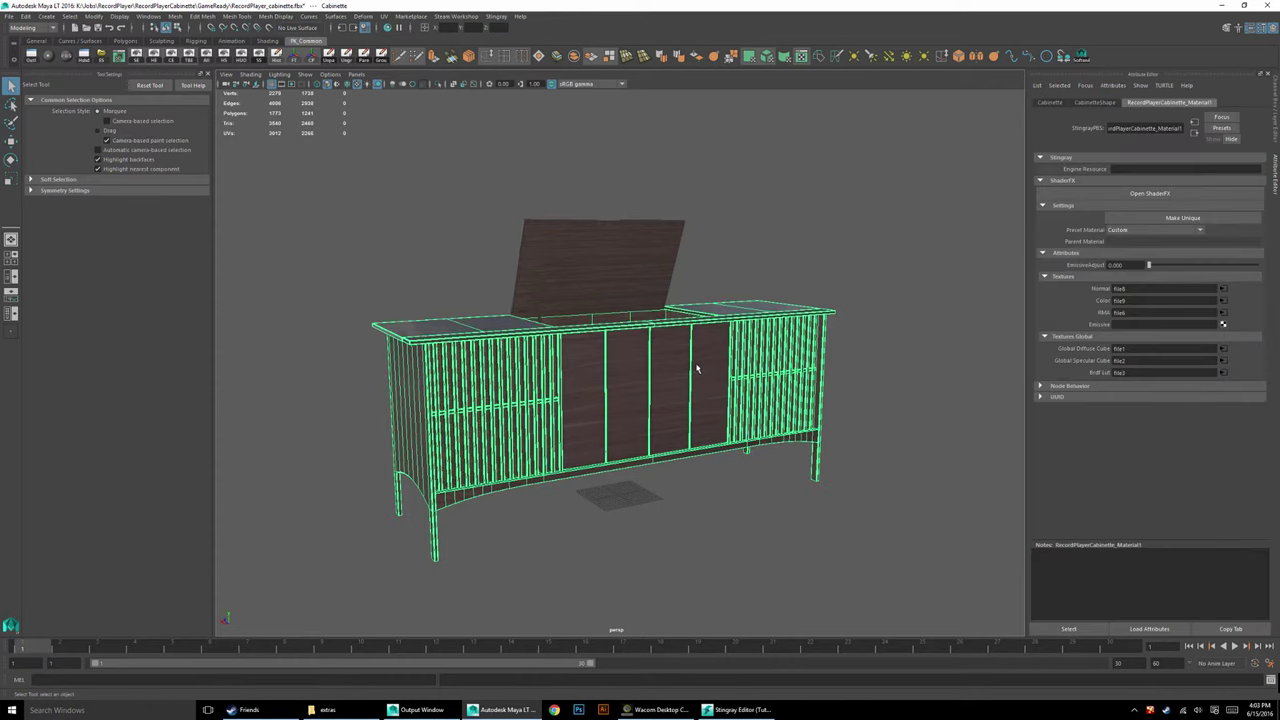
{"action": "key", "text": "alt+Tab"}
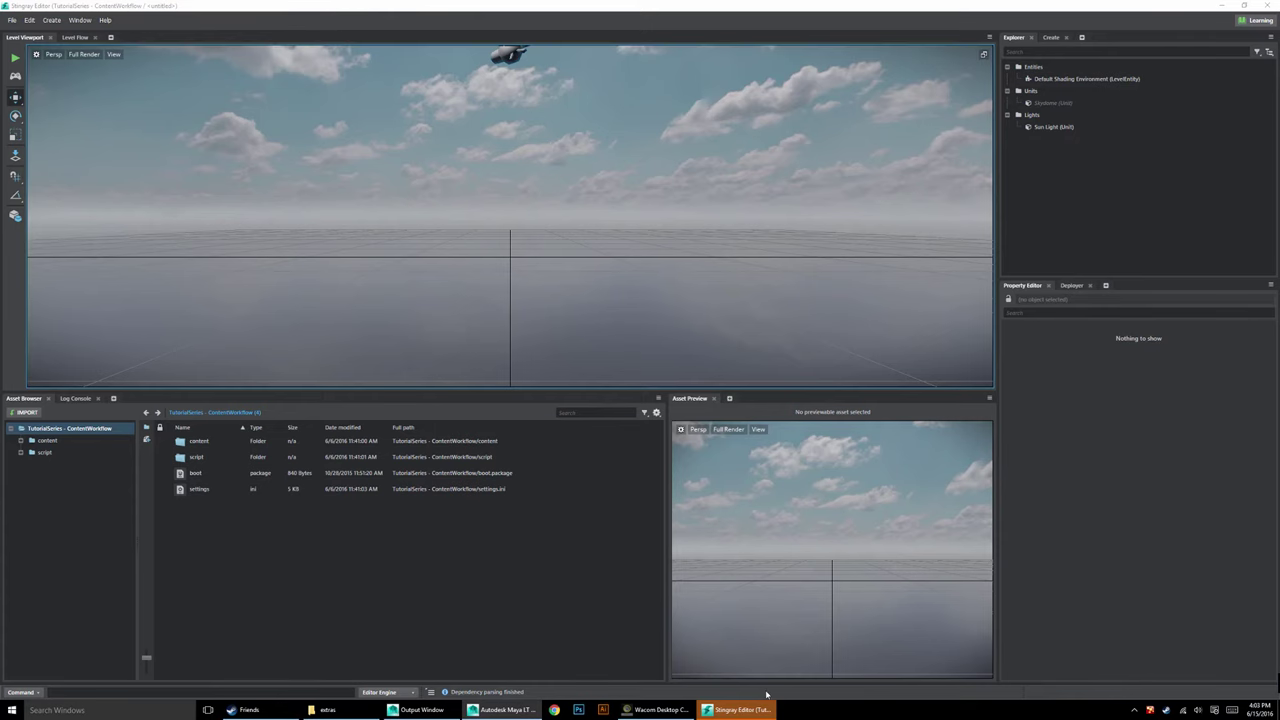
{"action": "left_click", "coordinate": [503, 710]}
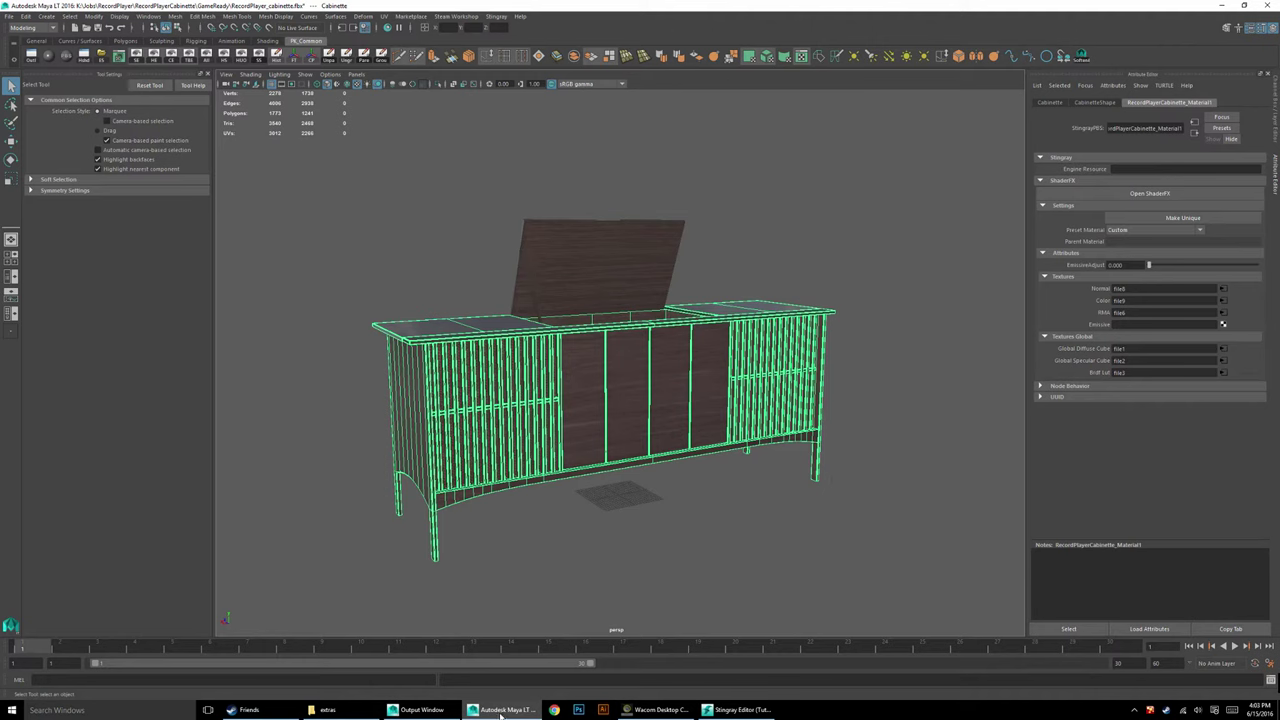
{"action": "left_click", "coordinate": [1146, 196]}
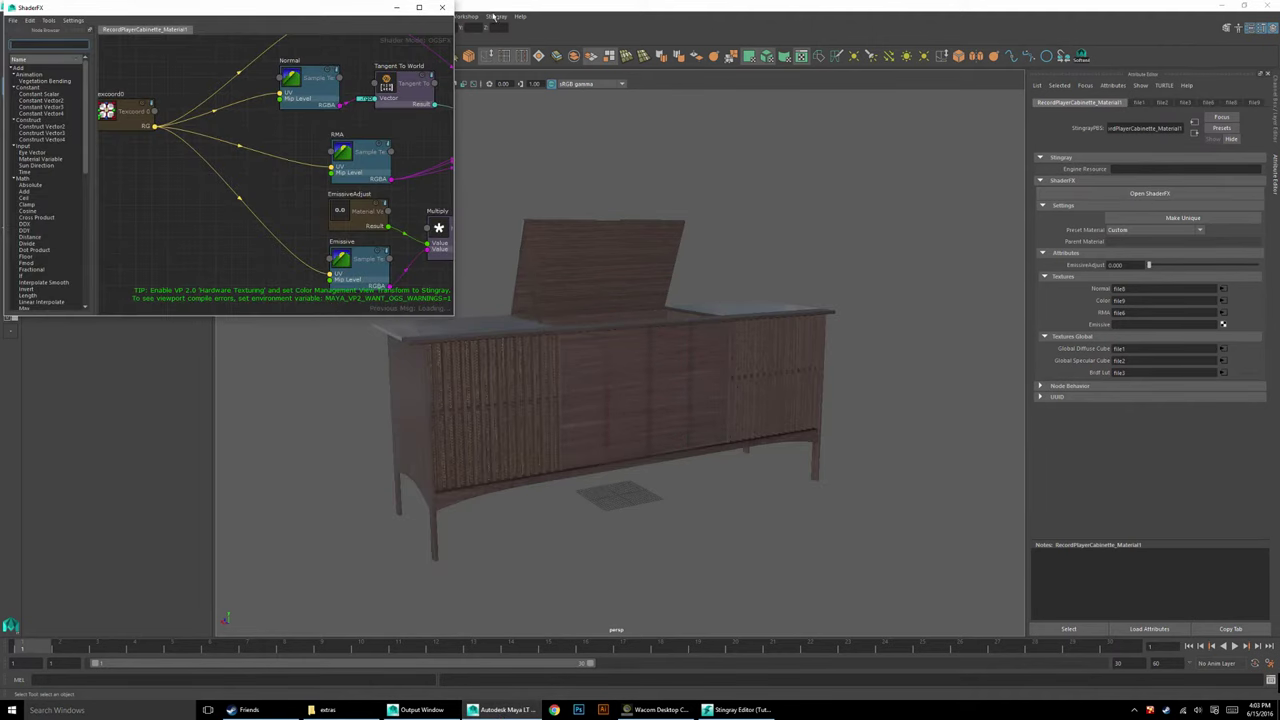
{"action": "left_click", "coordinate": [441, 7]}
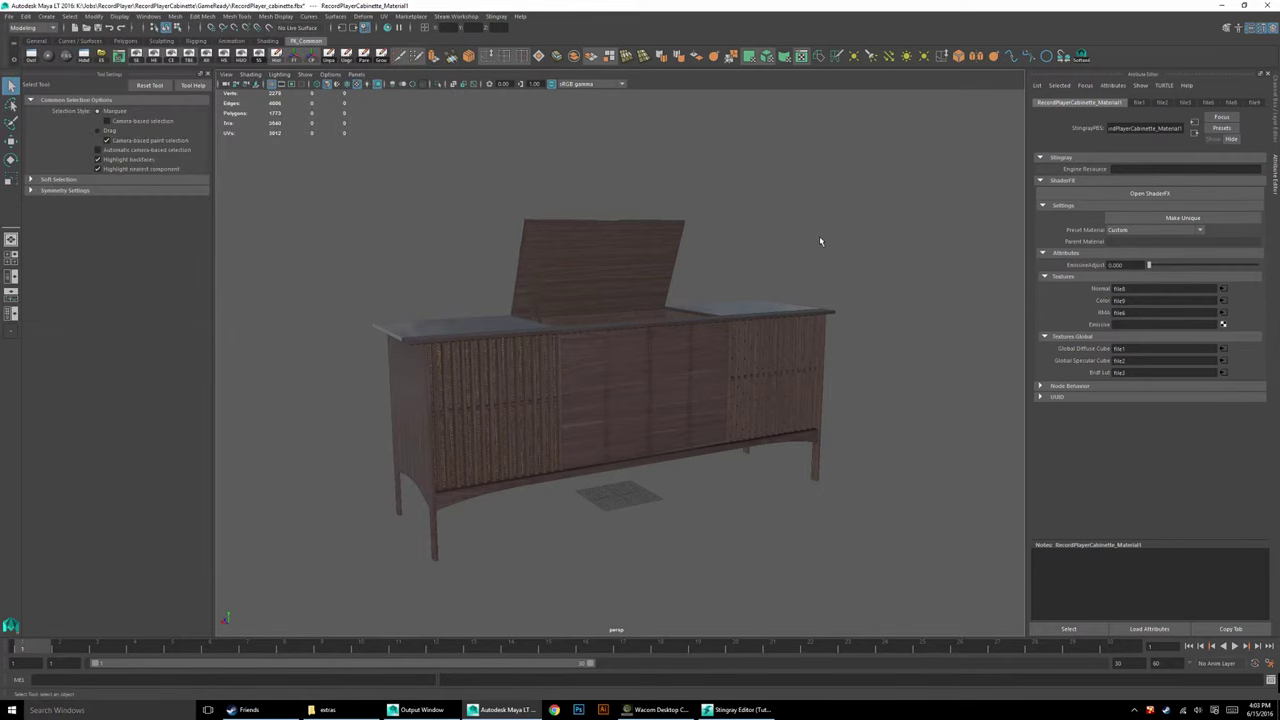
Select the whole record player cabinet and send the selection to Stingray.
{"action": "left_click_drag", "start_coordinate": [316, 190], "coordinate": [924, 586]}
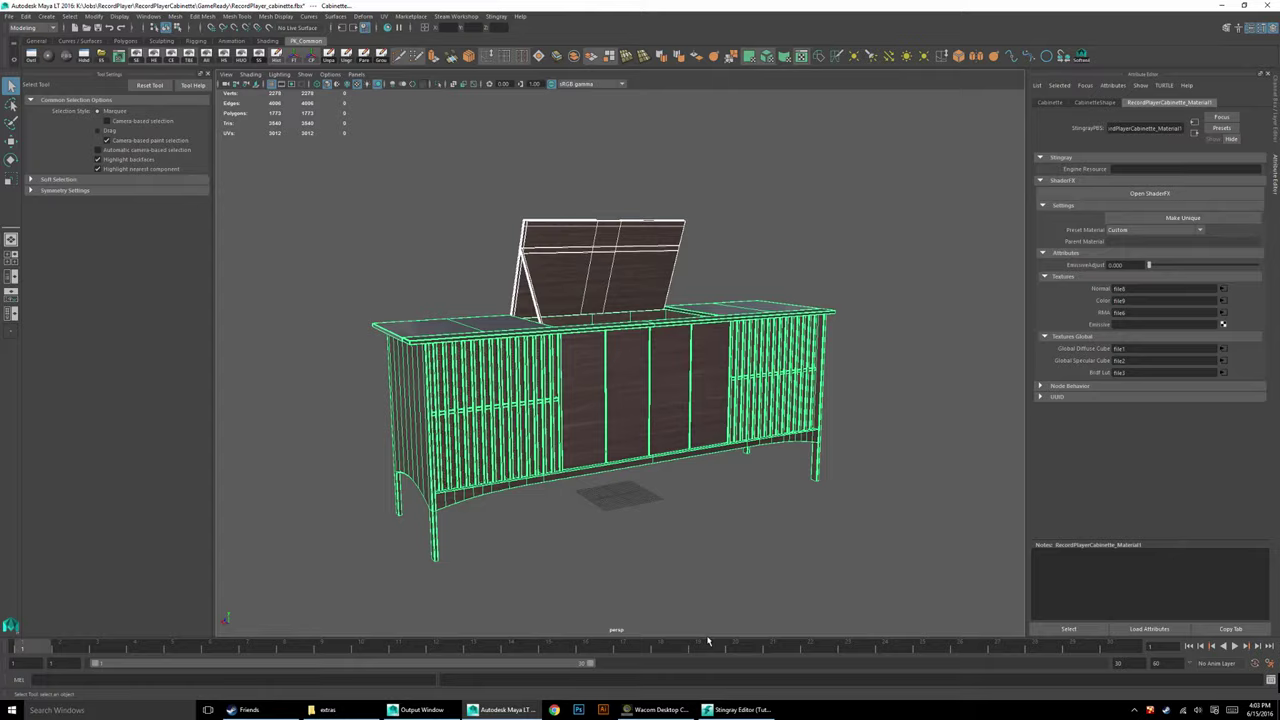
{"action": "left_click", "coordinate": [737, 709]}
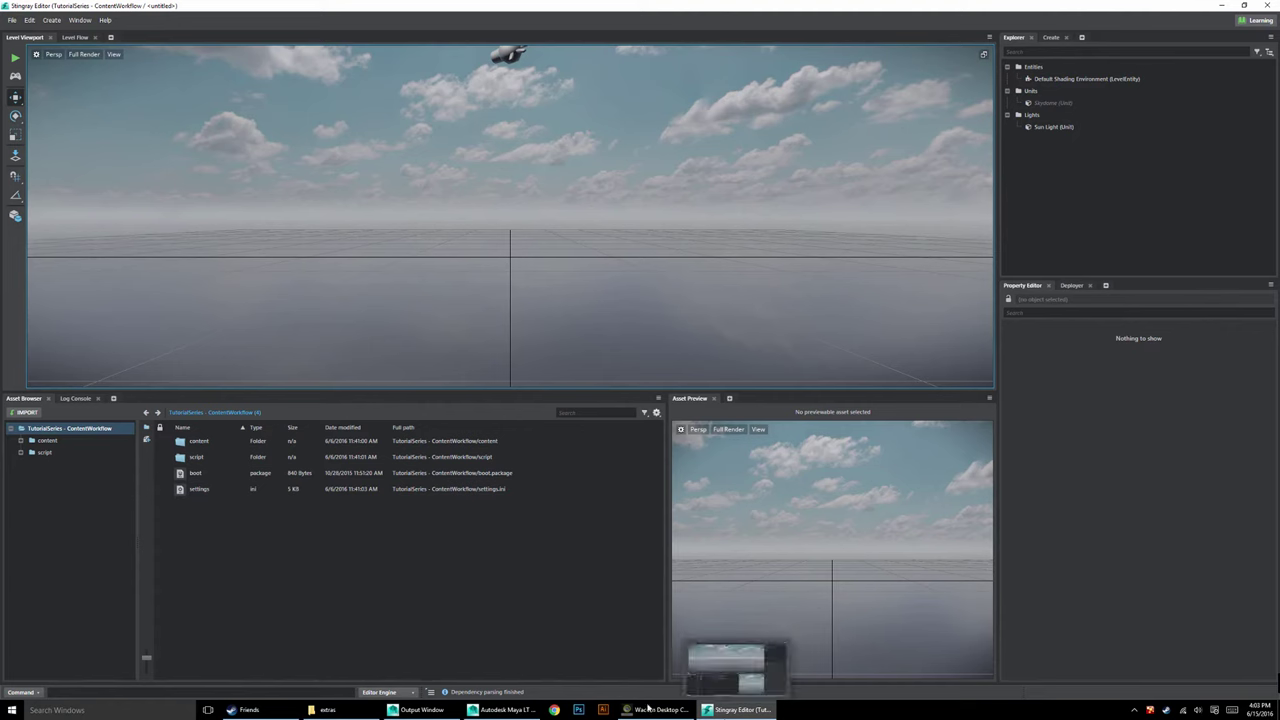
{"action": "left_click", "coordinate": [511, 712]}
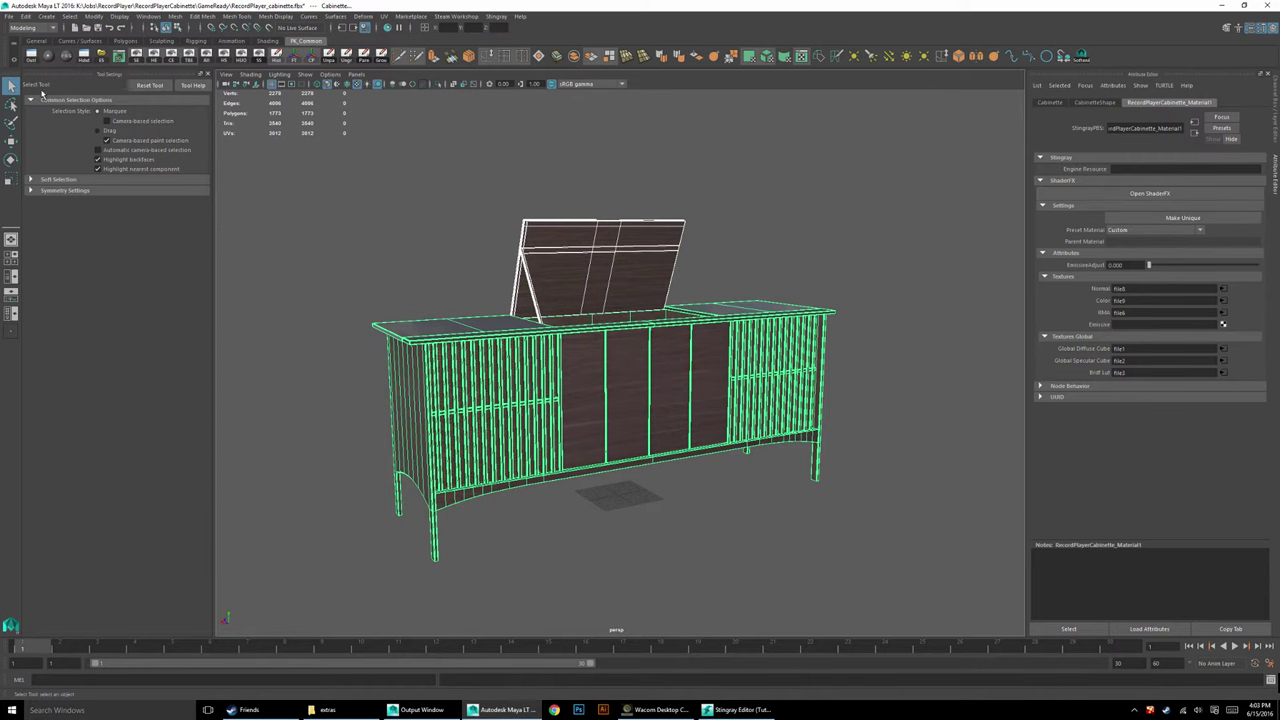
{"action": "left_click", "coordinate": [9, 17]}
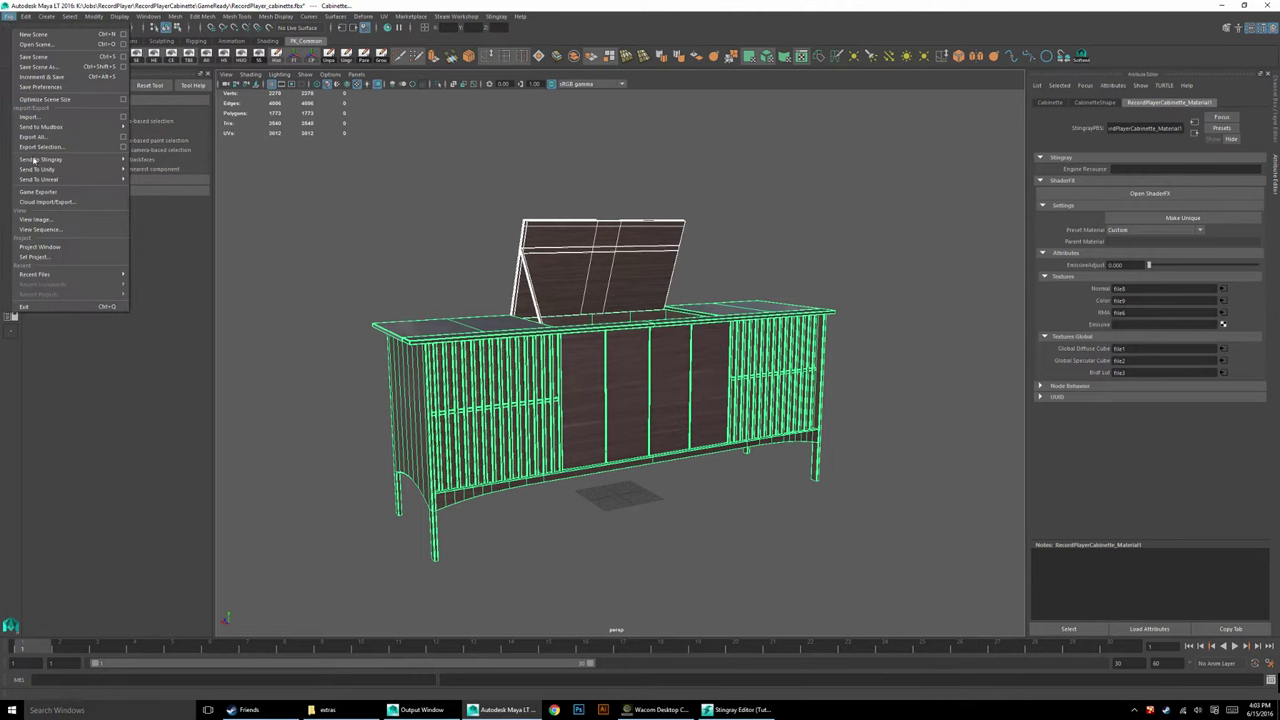
{"action": "mouse_move", "coordinate": [35, 163]}
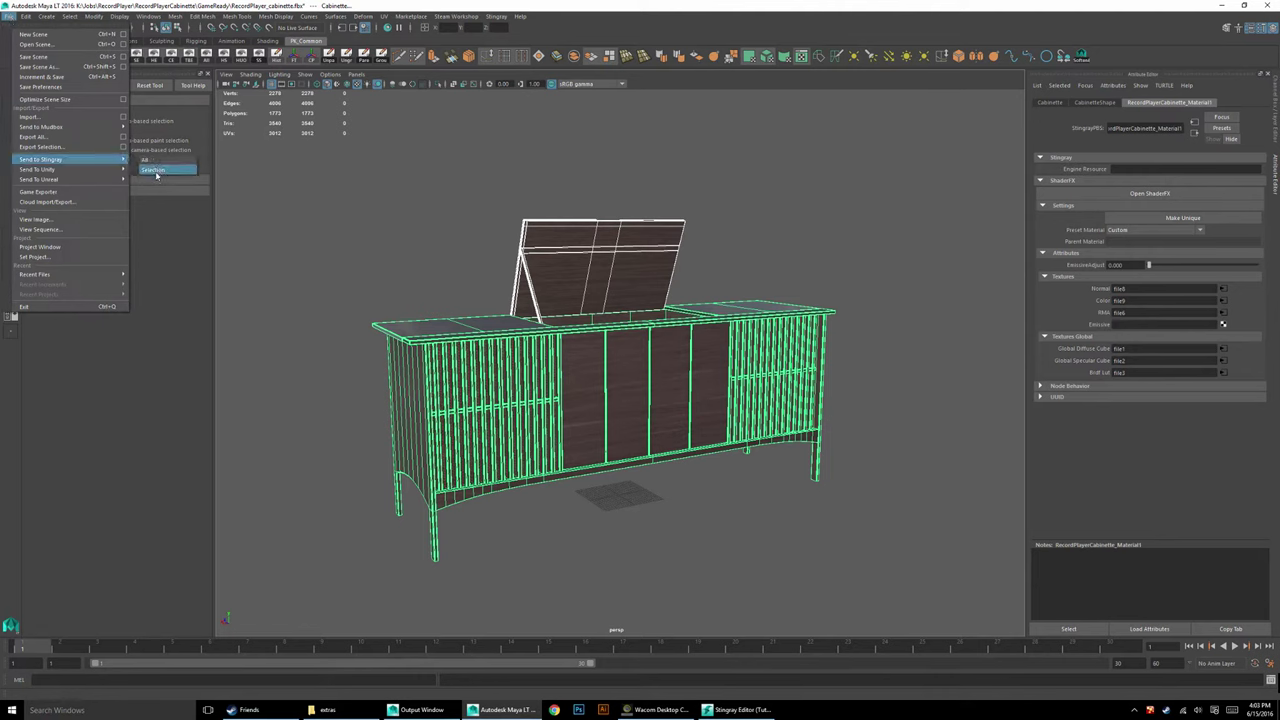
{"action": "left_click", "coordinate": [155, 172]}
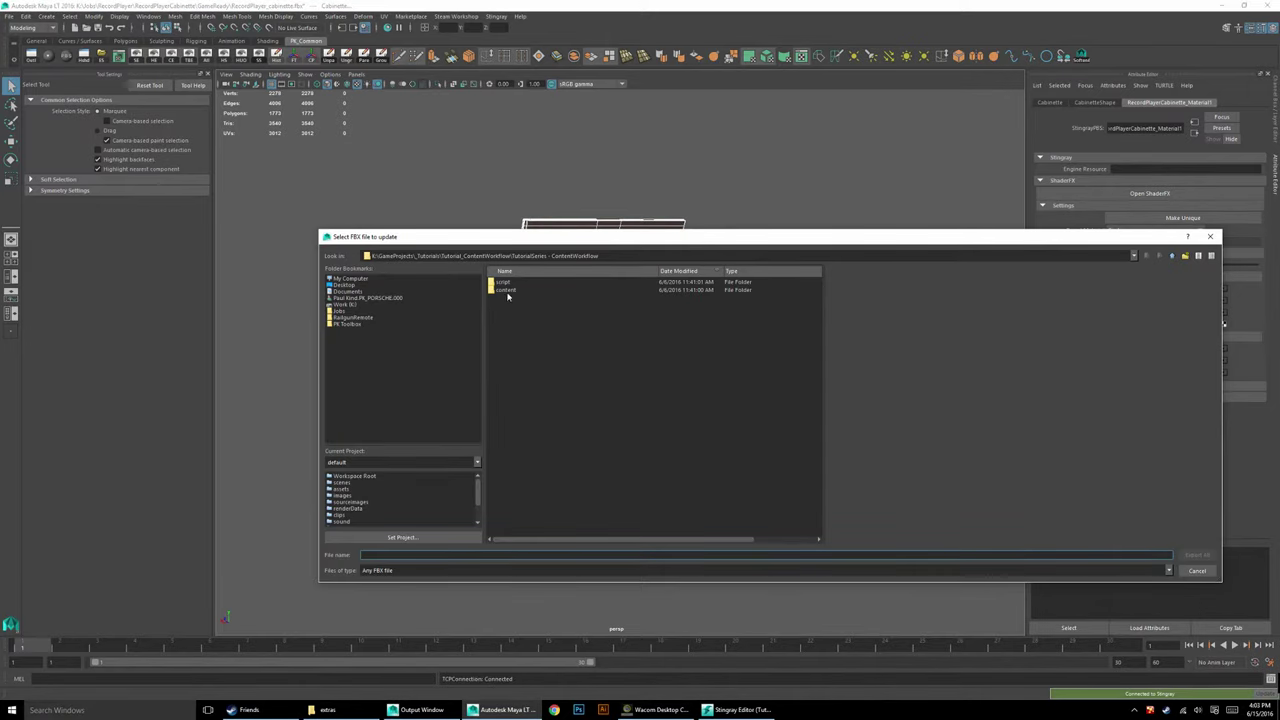
Browse to the project's content/models folder and create a new folder there named RecordPlayer_Cabinette.
{"action": "double_click", "coordinate": [509, 290]}
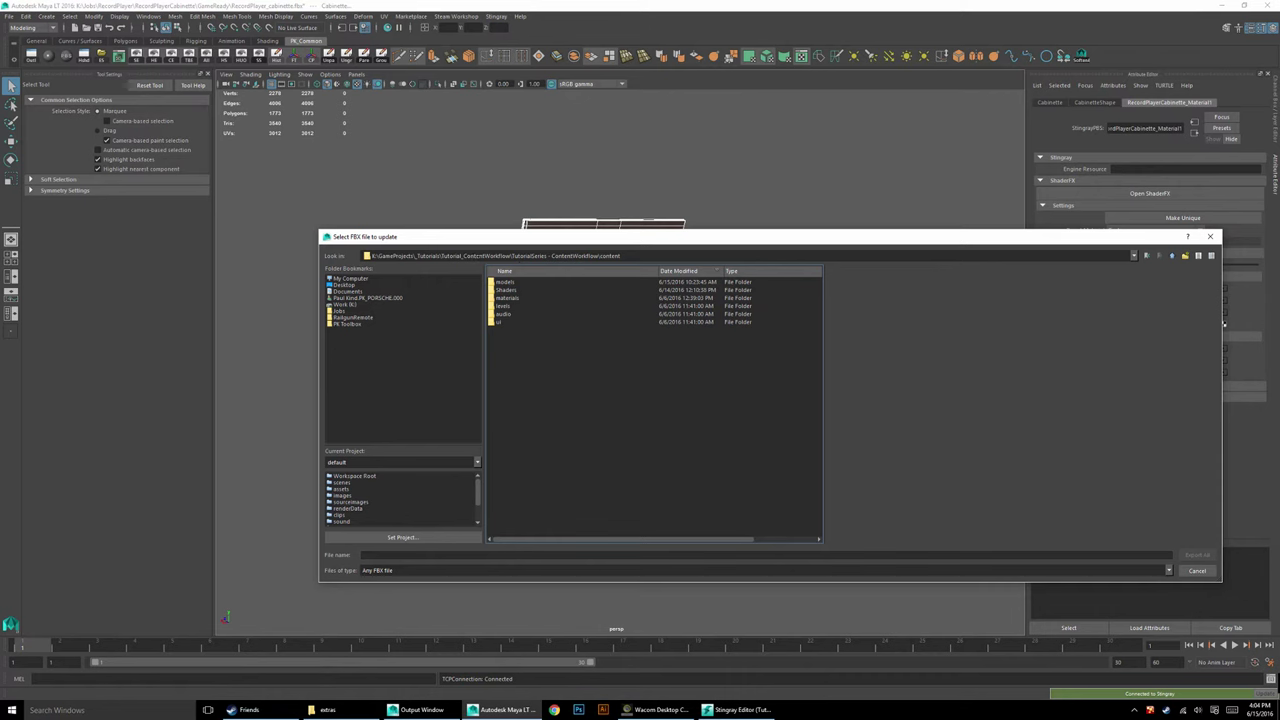
{"action": "left_click_drag", "start_coordinate": [442, 256], "coordinate": [480, 256]}
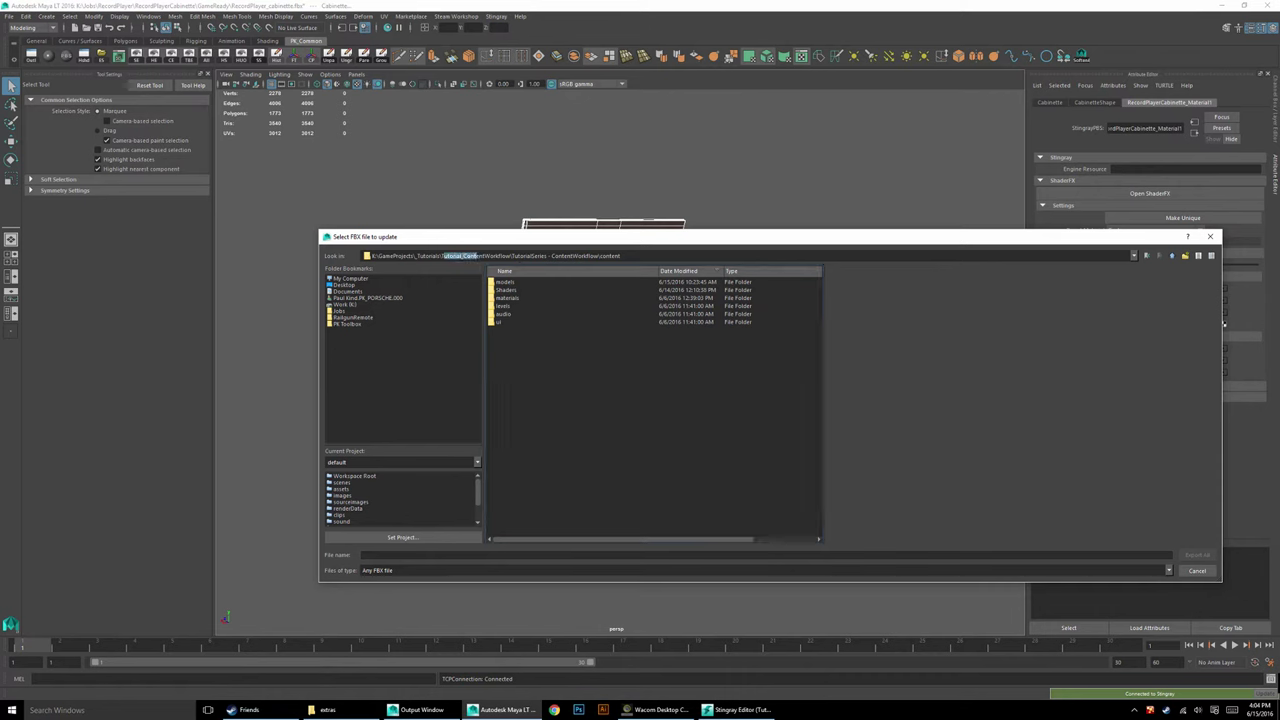
{"action": "left_click_drag", "start_coordinate": [602, 256], "coordinate": [612, 256]}
{"action": "left_click", "coordinate": [572, 362]}
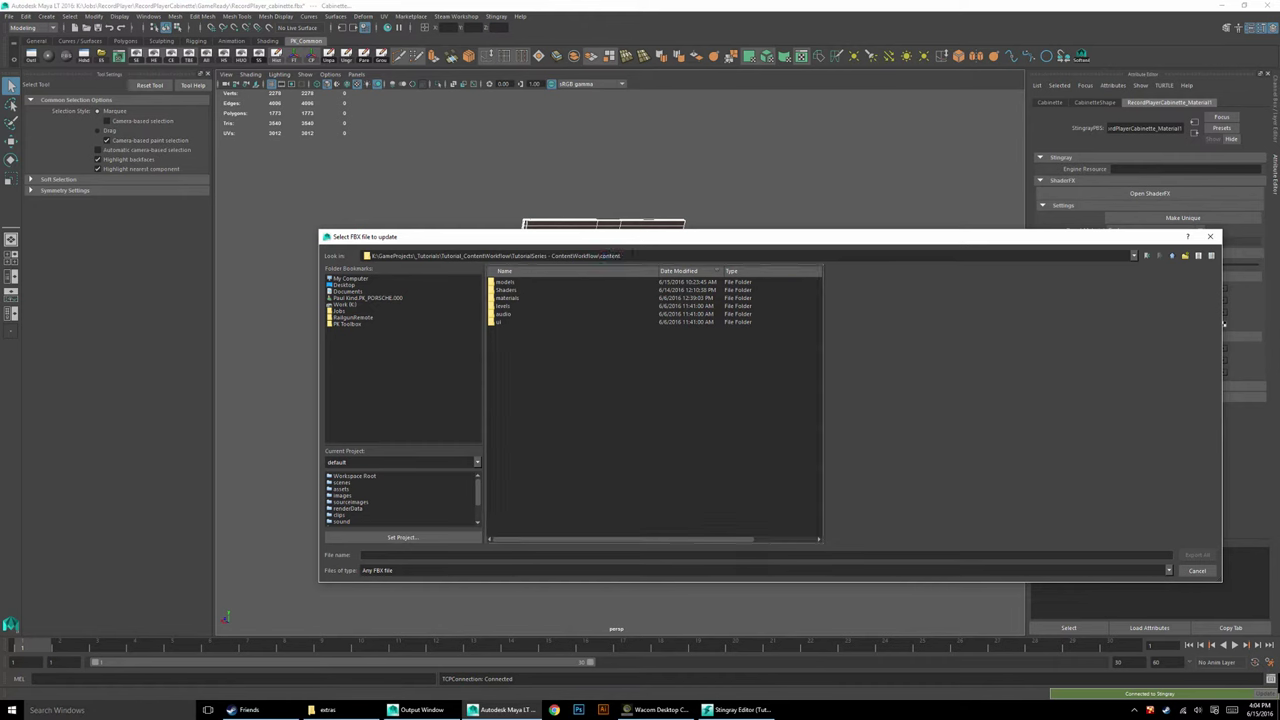
{"action": "double_click", "coordinate": [505, 284]}
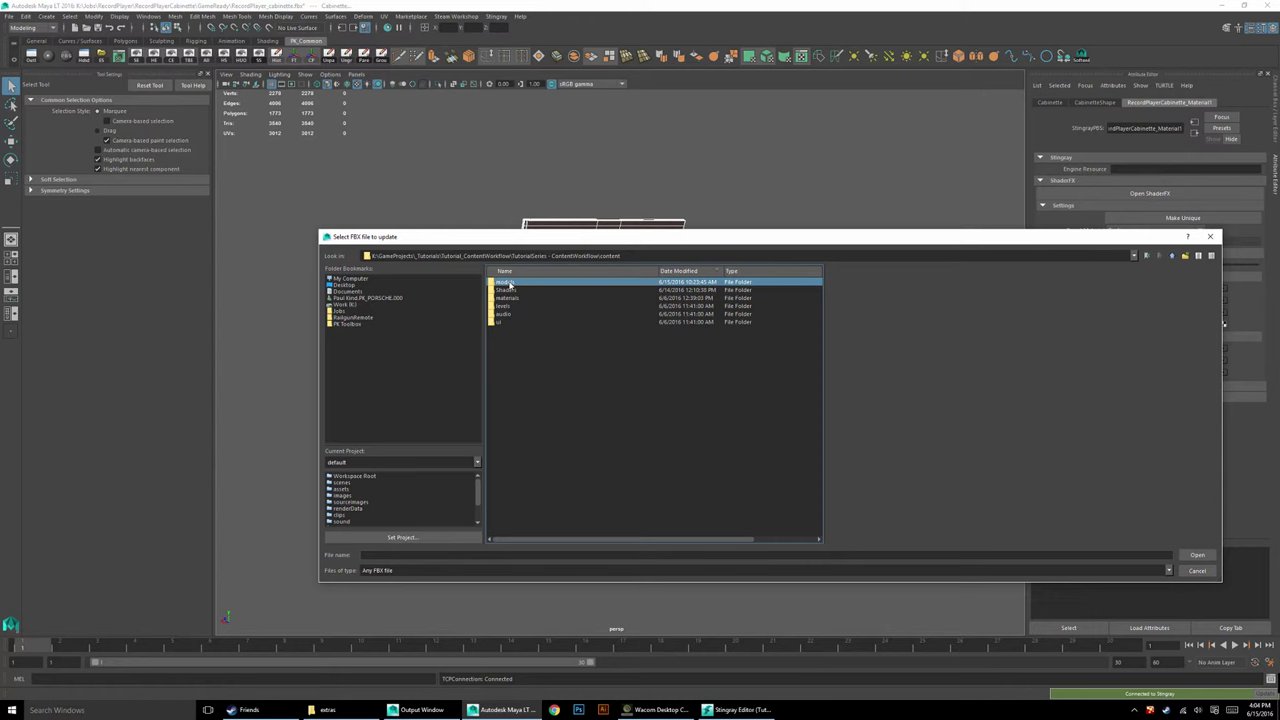
{"action": "right_click", "coordinate": [504, 383]}
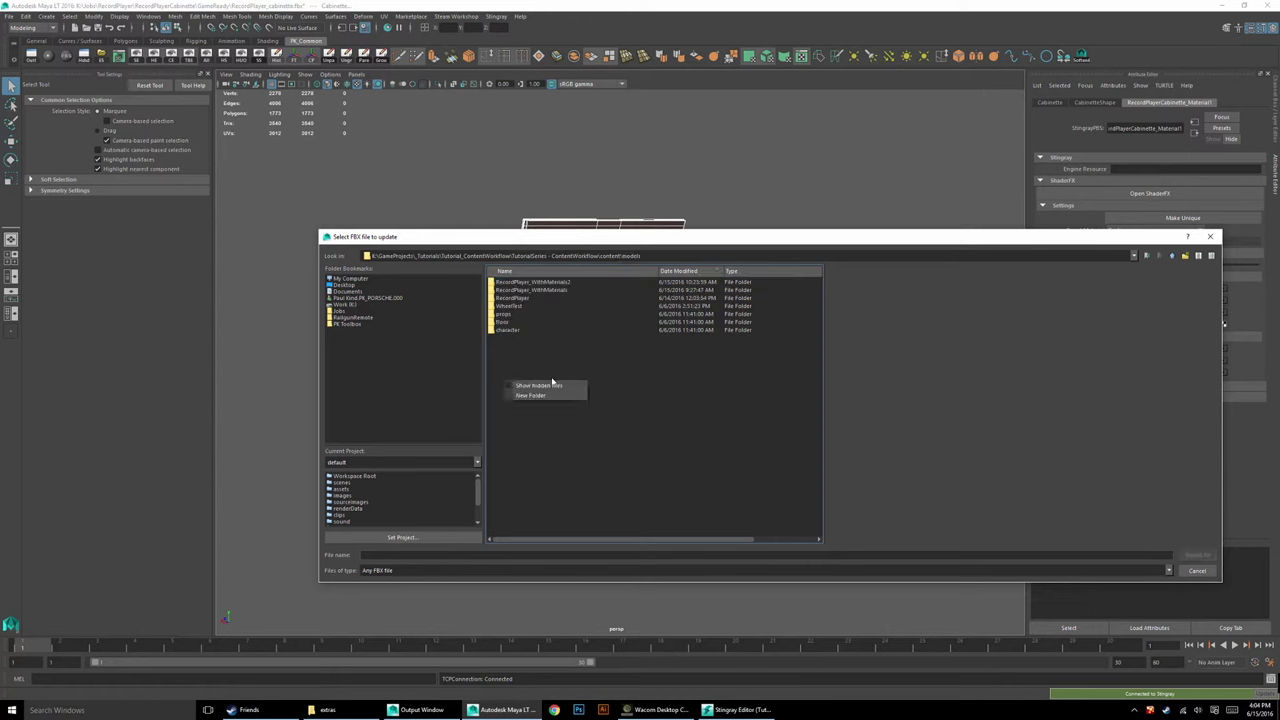
{"action": "left_click", "coordinate": [530, 396]}
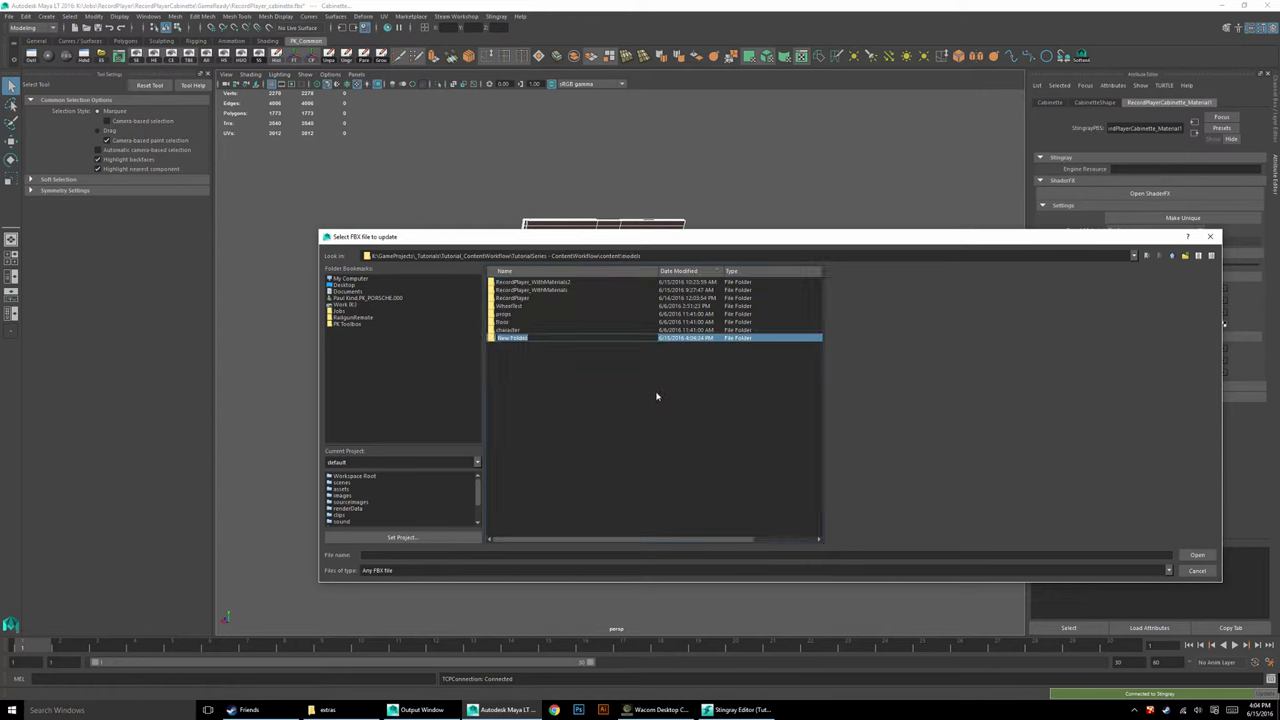
{"action": "type", "text": "s"}
{"action": "key", "text": "Return"}
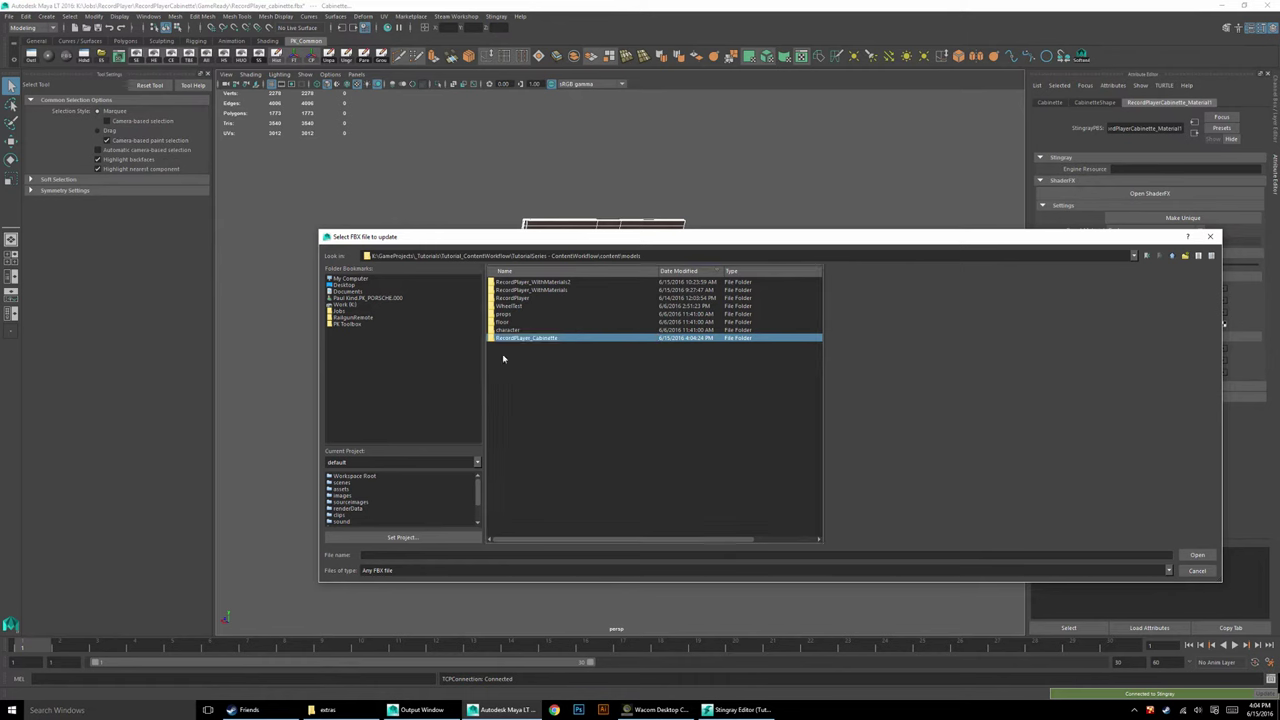
Export the cabinet into the RecordPlayer_Cabinette folder as an FBX file named RecordPlayer_Cabinette.
{"action": "double_click", "coordinate": [520, 338]}
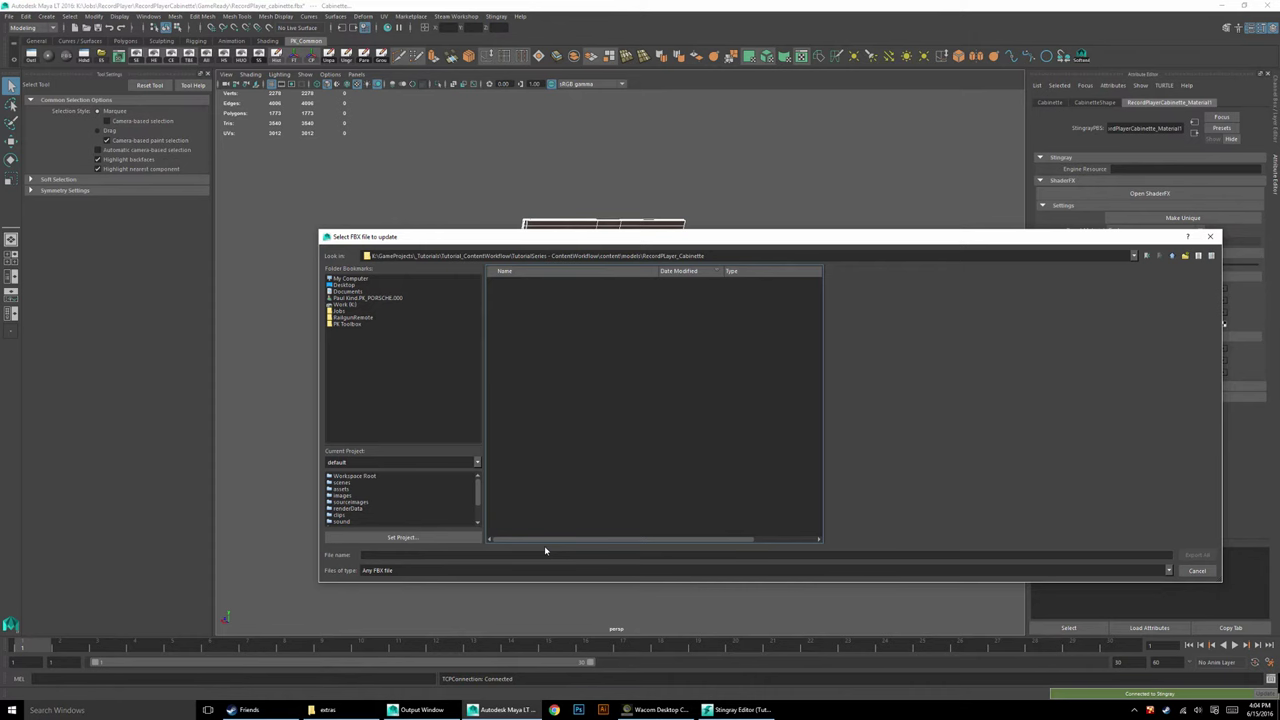
{"action": "left_click", "coordinate": [406, 556]}
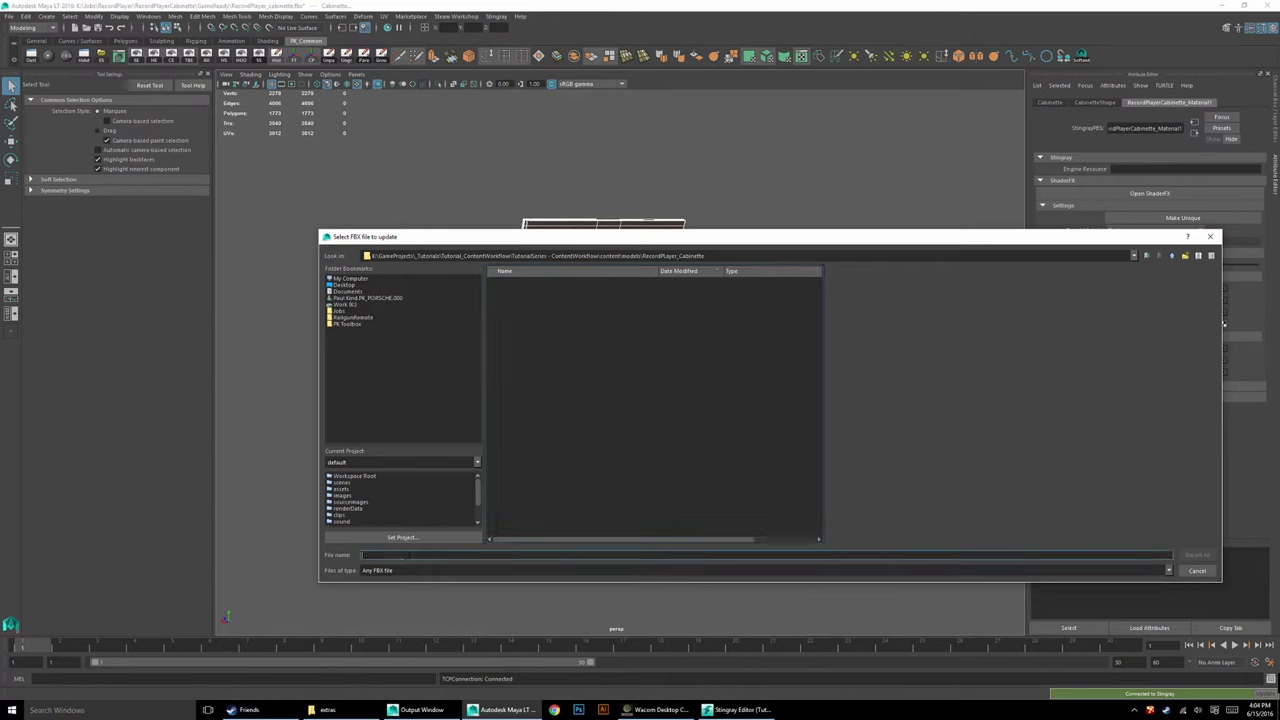
{"action": "type", "text": "RecordPlayer_Cabinette"}
{"action": "left_click", "coordinate": [1196, 556]}
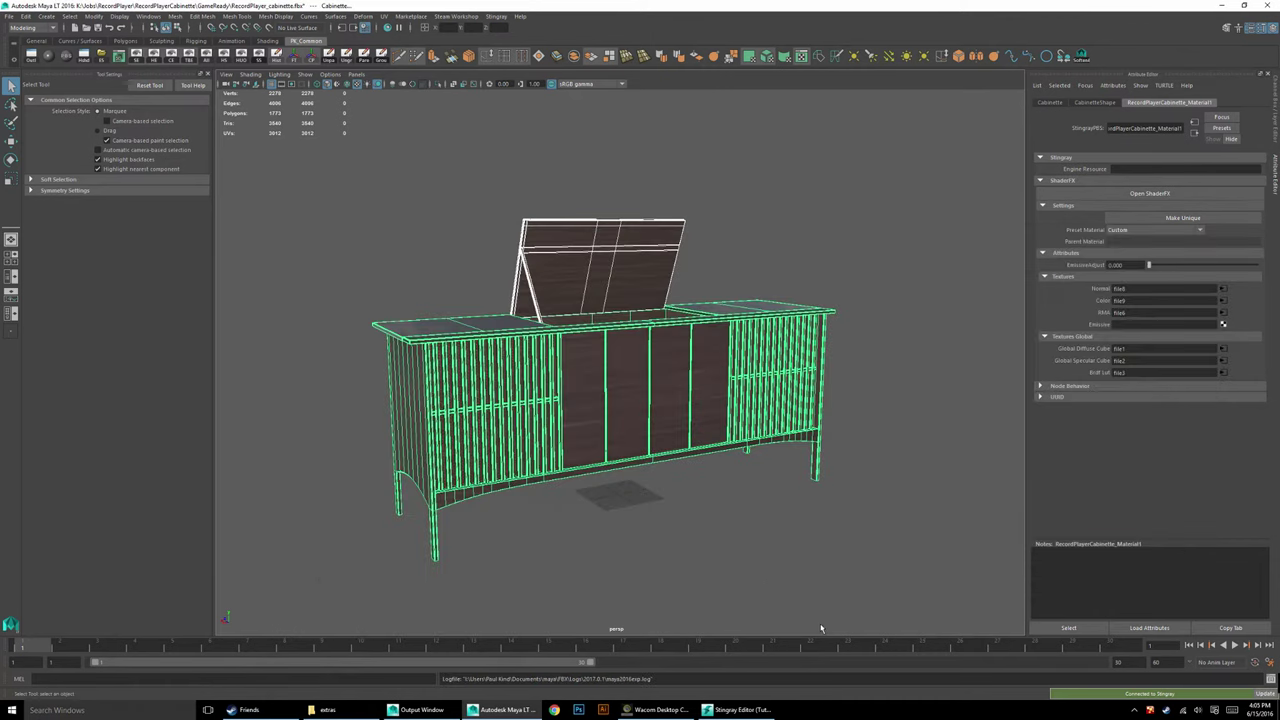
Switch to Stingray and import the cabinet FBX with Animation and Skeleton turned off.
{"action": "left_click", "coordinate": [738, 710]}
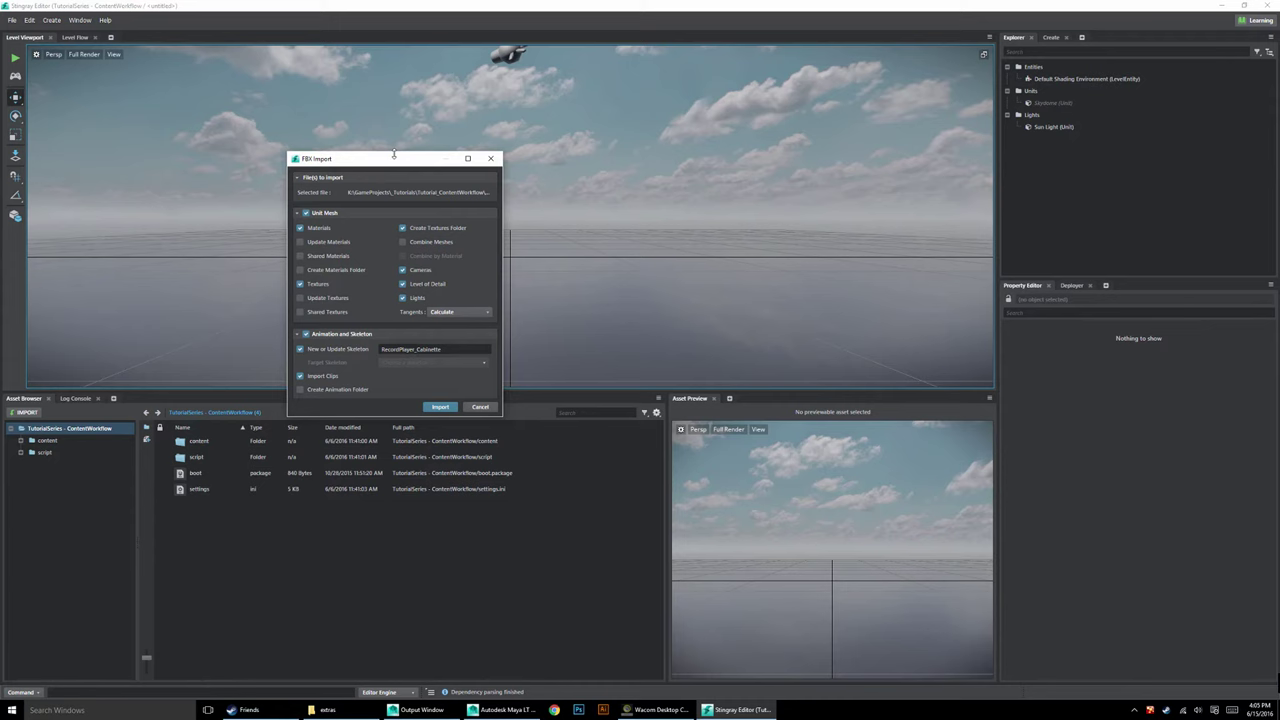
{"action": "left_click_drag", "start_coordinate": [391, 160], "coordinate": [667, 162]}
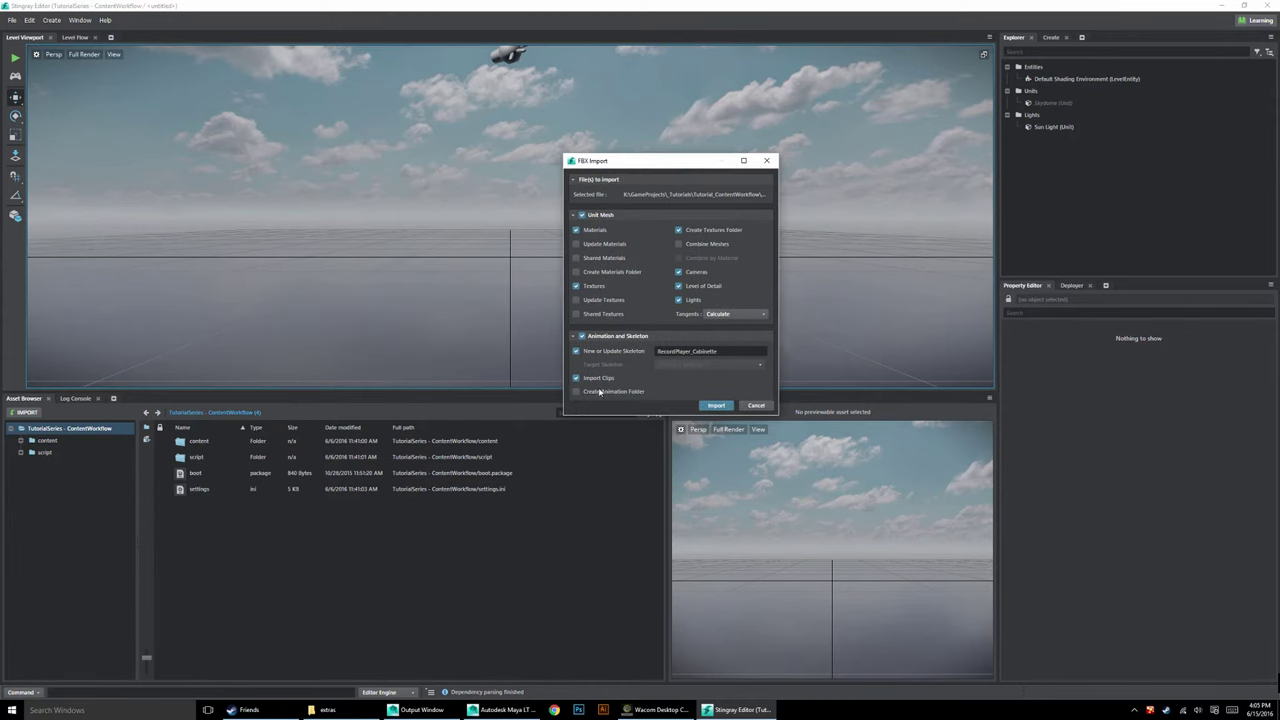
{"action": "left_click", "coordinate": [581, 337]}
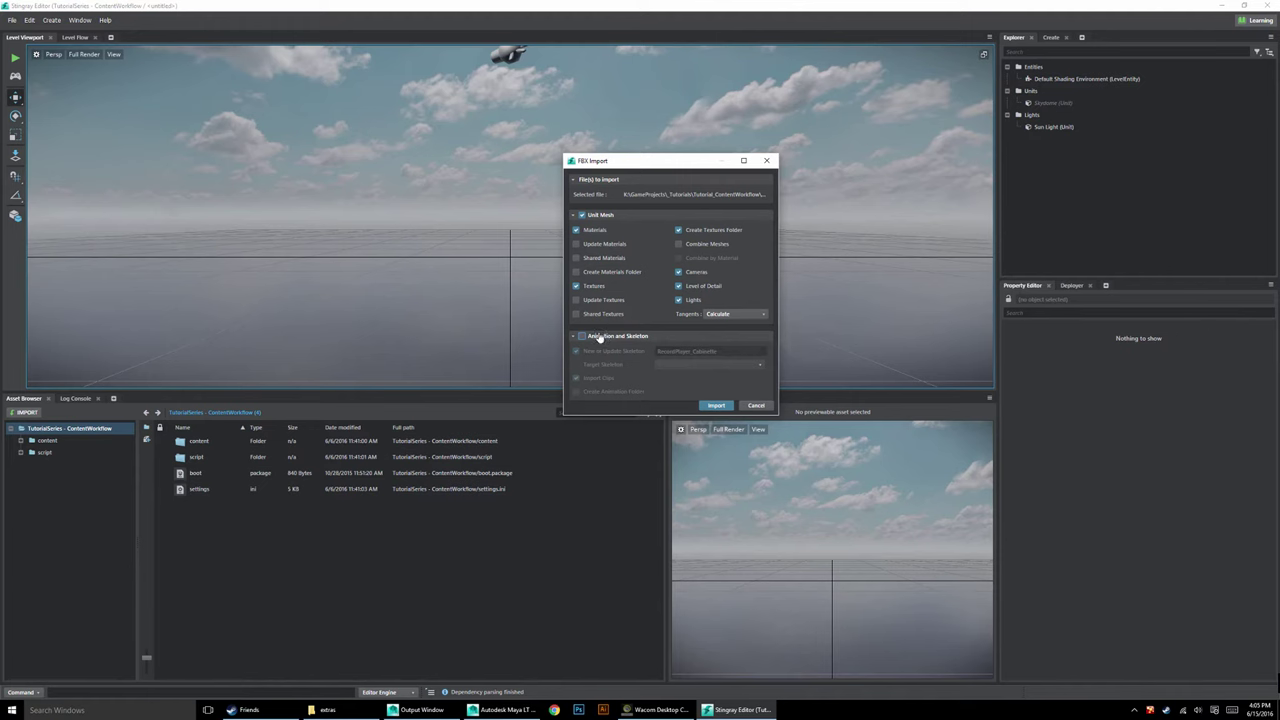
{"action": "left_click", "coordinate": [720, 406]}
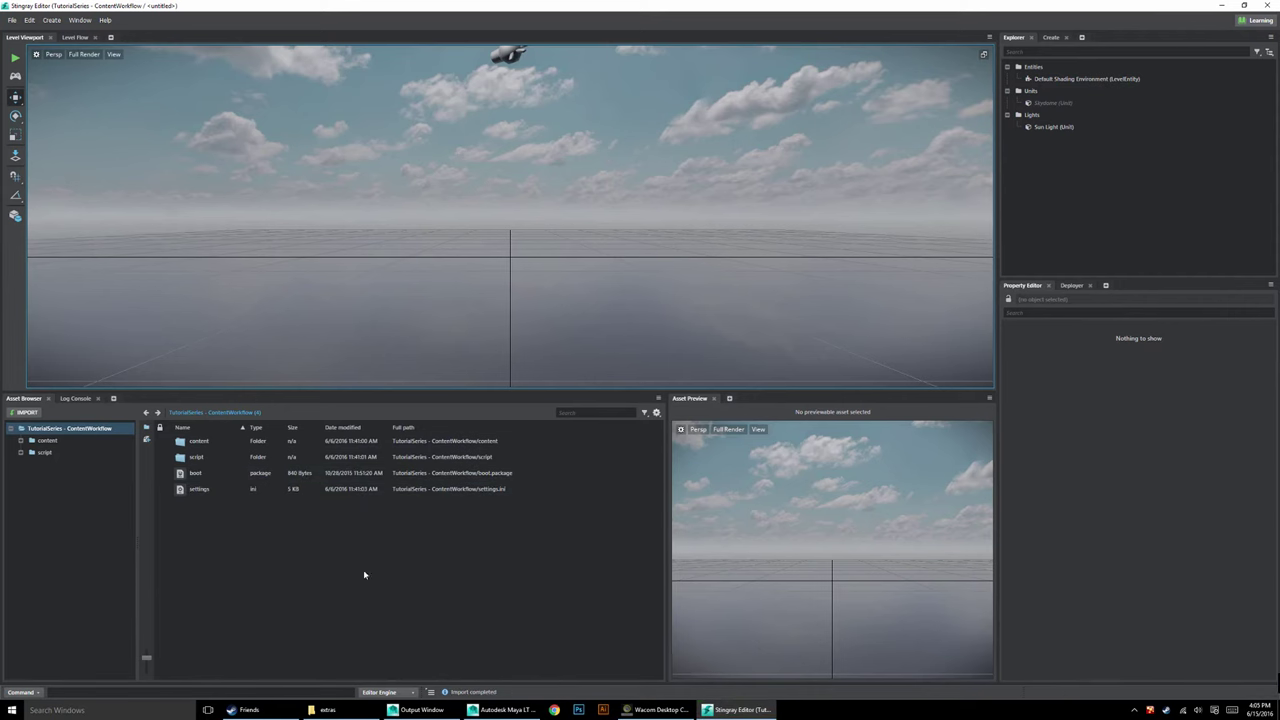
Open content/models/RecordPlayer_Cabinette in the project assets and preview the imported cabinet unit.
{"action": "double_click", "coordinate": [193, 443]}
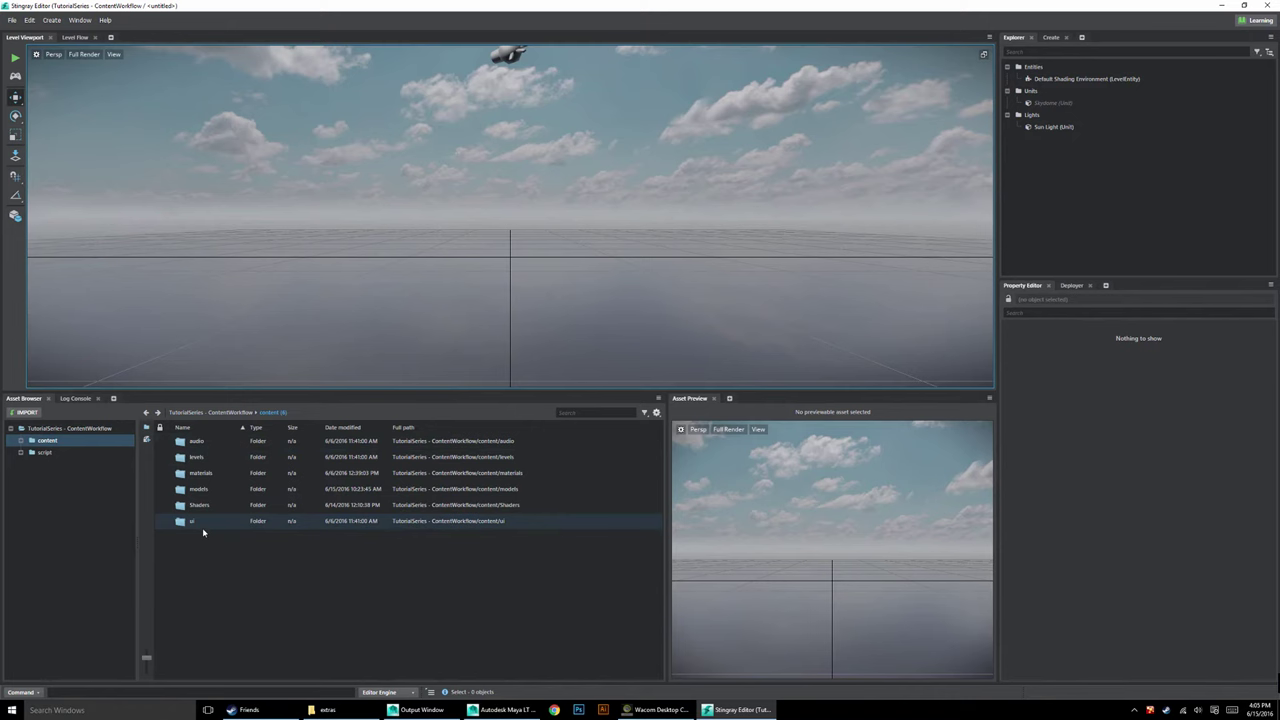
{"action": "double_click", "coordinate": [226, 492]}
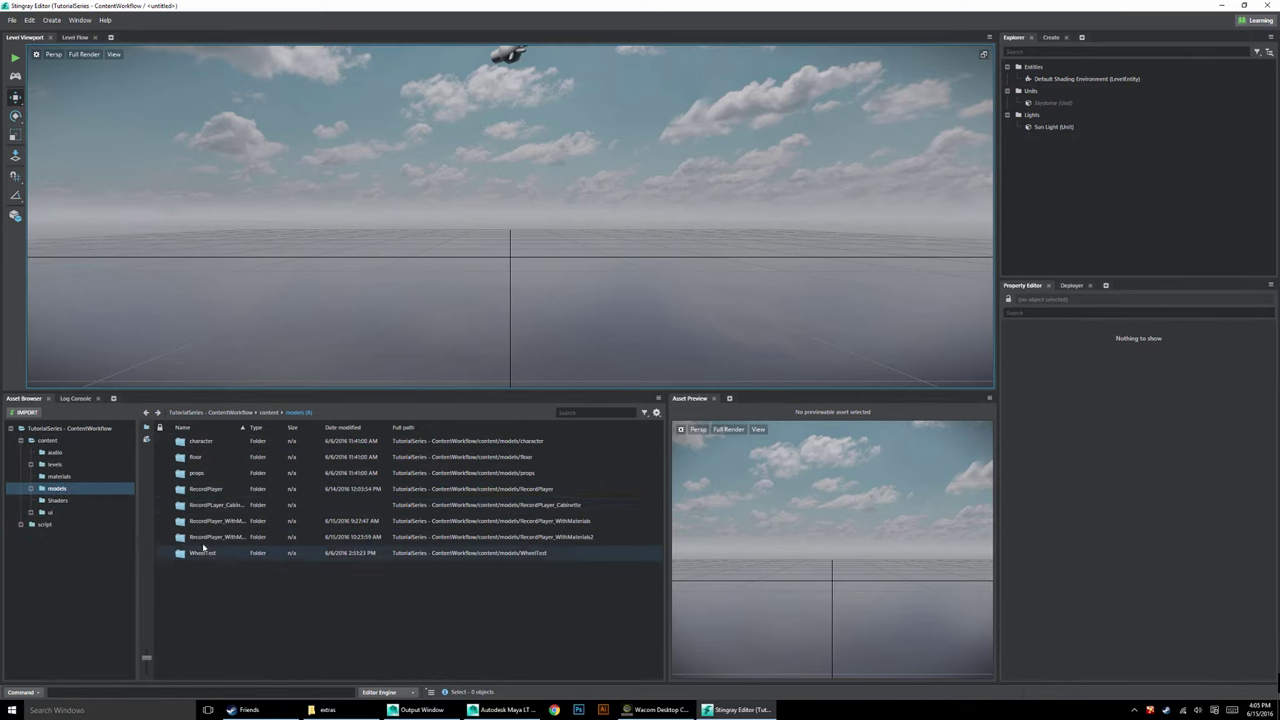
{"action": "double_click", "coordinate": [213, 508]}
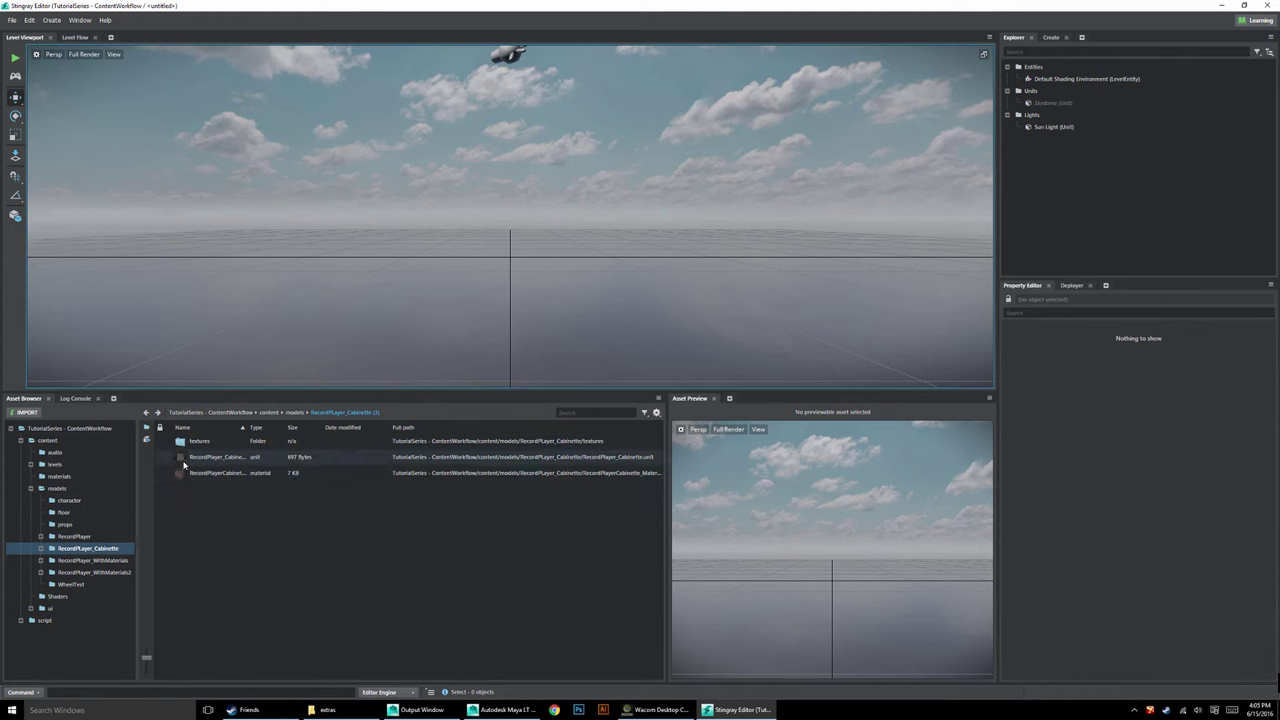
{"action": "left_click", "coordinate": [220, 457]}
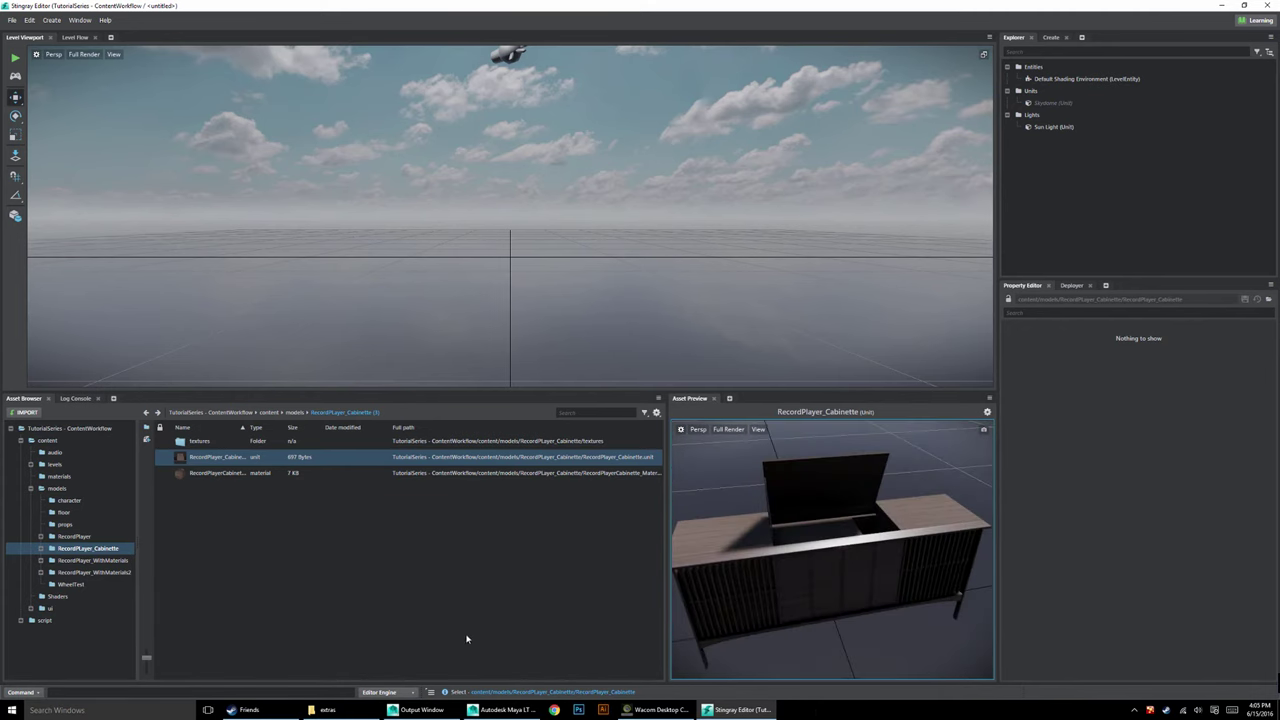
Switch back to Maya LT and check where the cabinet lid's pivot sits using the Rotate tool.
{"action": "left_click", "coordinate": [716, 704]}
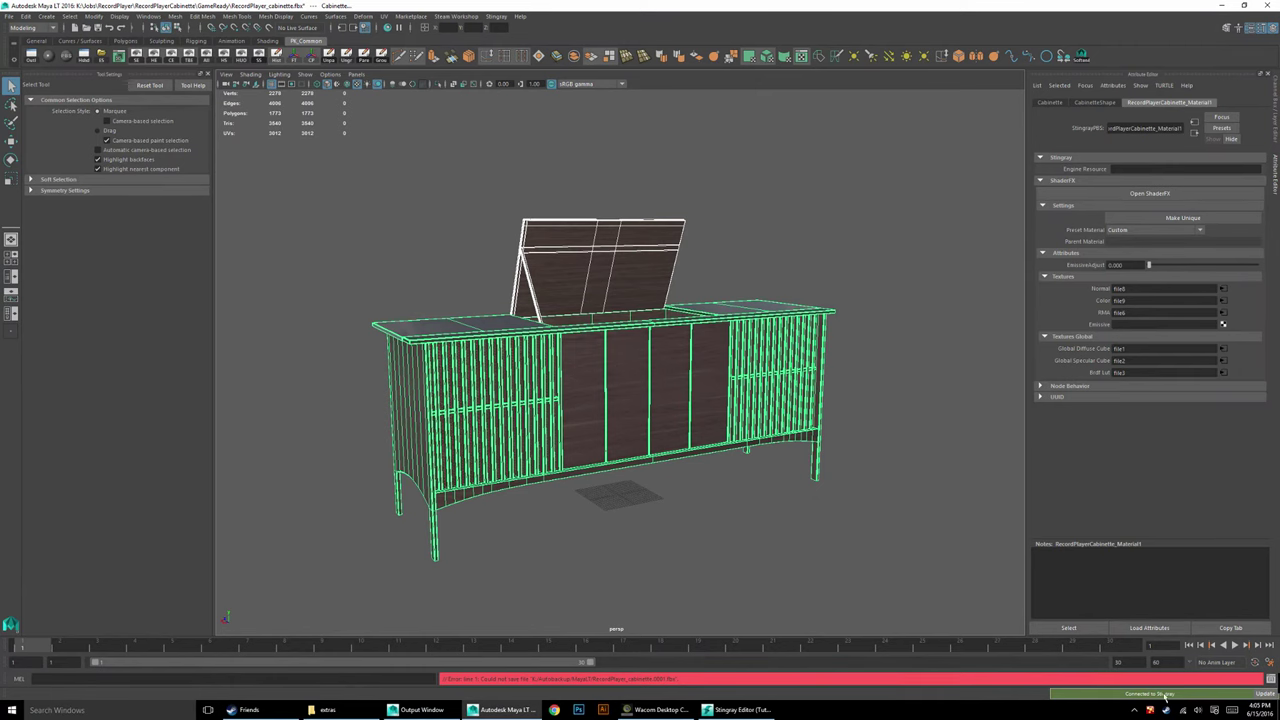
{"action": "left_click", "coordinate": [731, 478]}
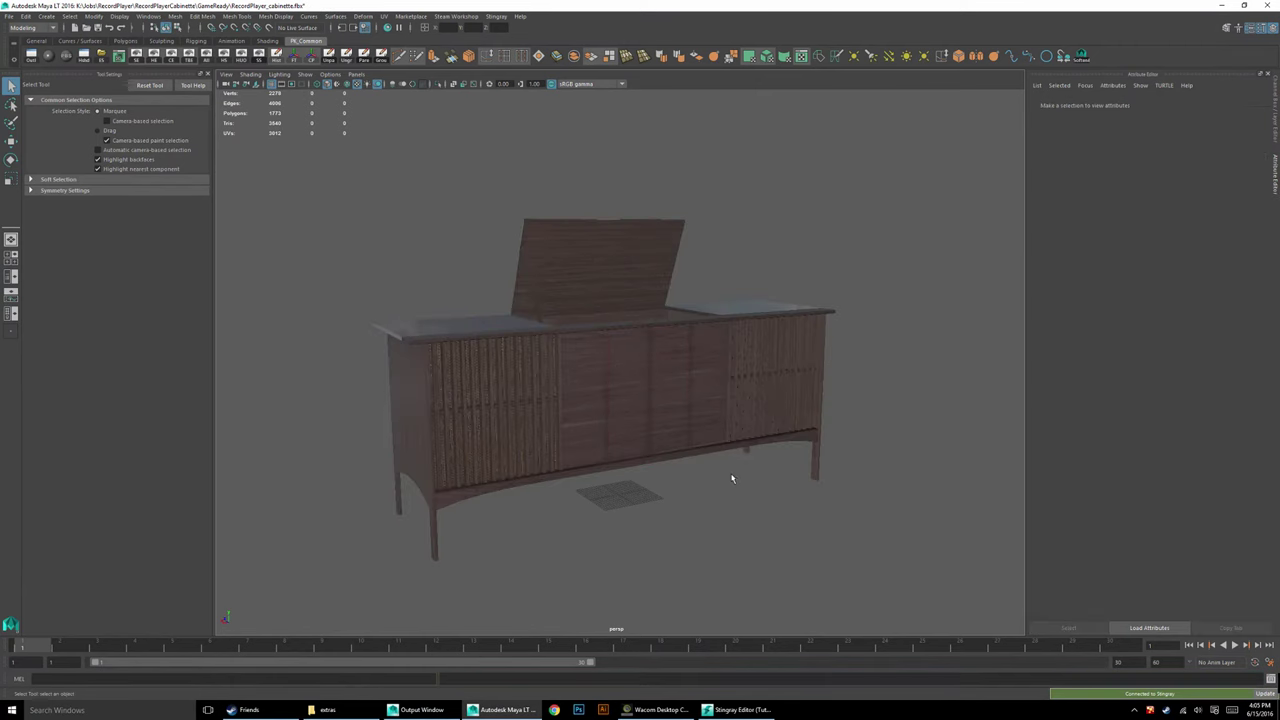
{"action": "left_click", "coordinate": [815, 456]}
{"action": "mouse_move", "coordinate": [770, 457]}
{"action": "right_mouse_down"}
{"action": "mouse_move", "coordinate": [762, 449]}
{"action": "mouse_move", "coordinate": [768, 460]}
{"action": "right_mouse_up"}
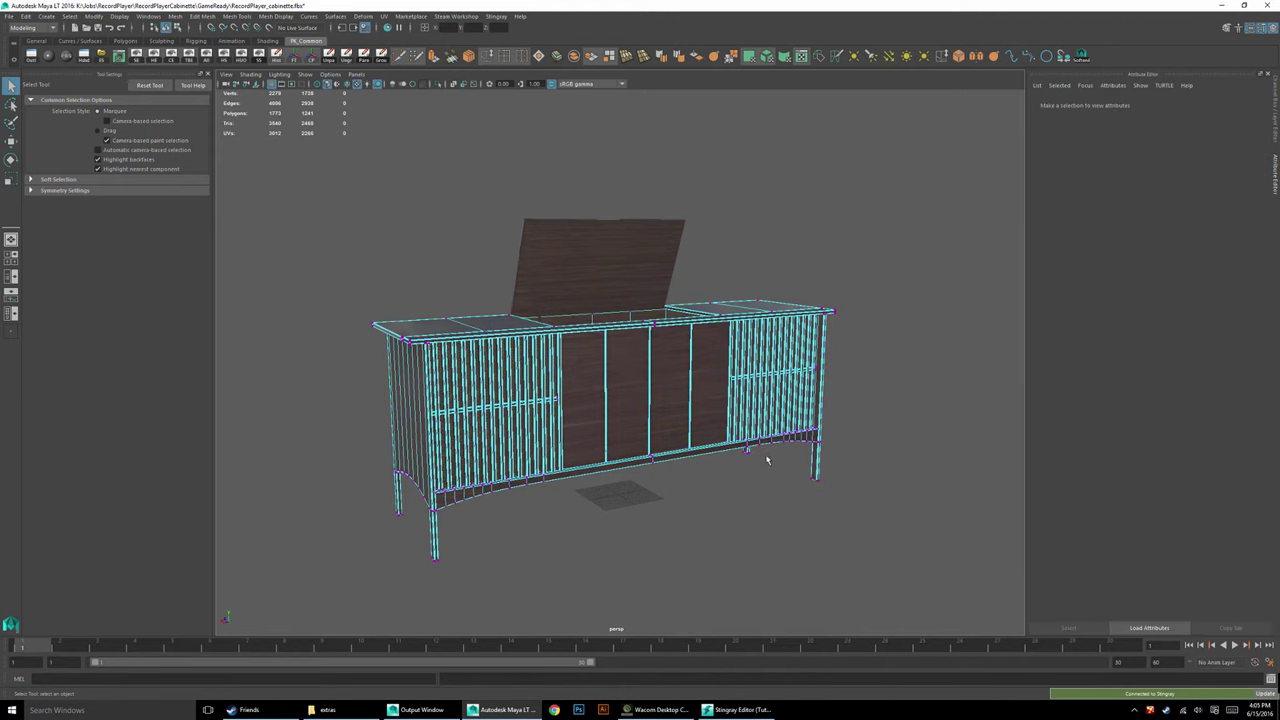
{"action": "left_click_drag", "start_coordinate": [880, 440], "coordinate": [624, 279], "text": "alt"}
{"action": "right_click_drag", "start_coordinate": [624, 279], "coordinate": [637, 282]}
{"action": "left_click", "coordinate": [637, 282]}
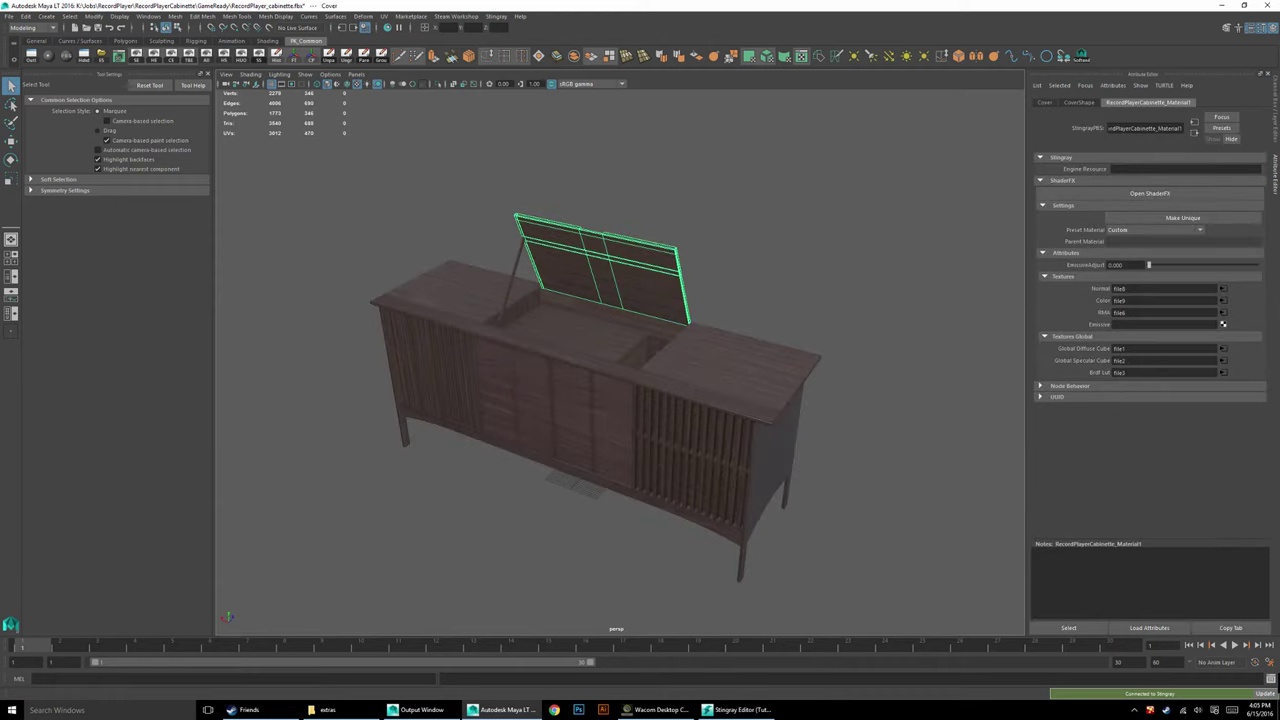
{"action": "key", "text": "e"}
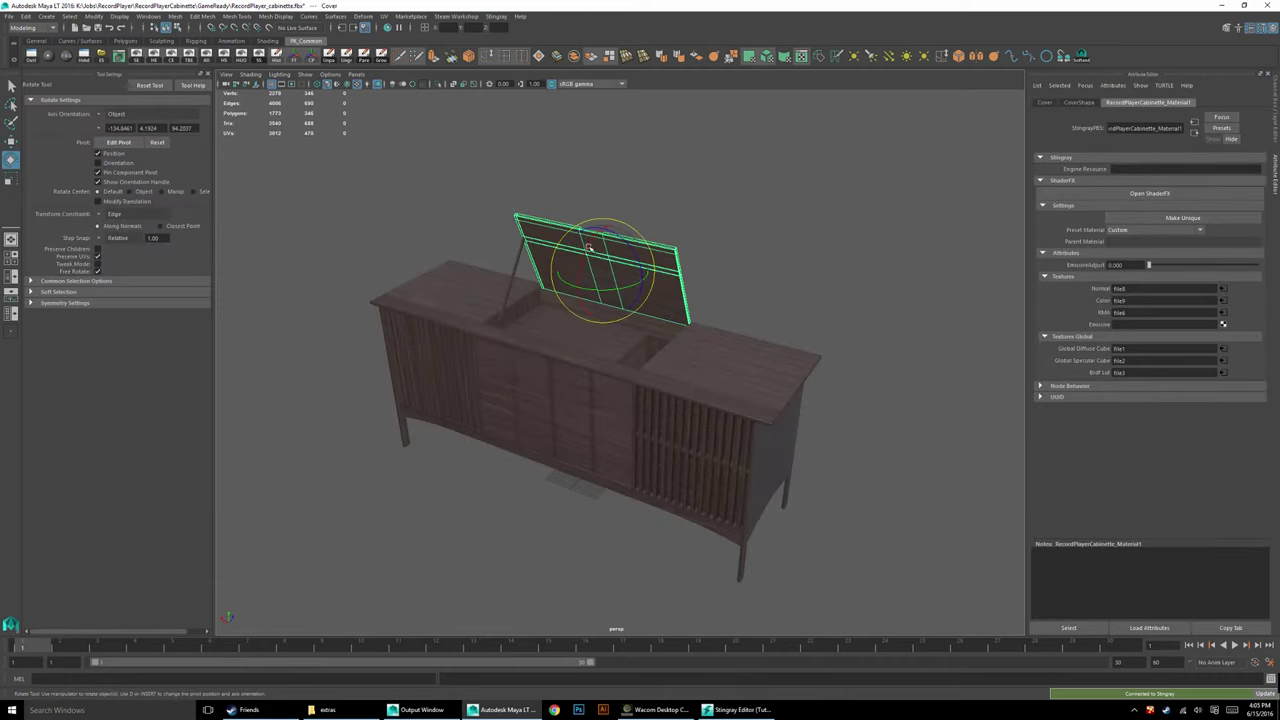
Select the lid's support stick and move its pivot to the stick's lower end.
{"action": "left_click", "coordinate": [515, 281]}
{"action": "left_click_drag", "start_coordinate": [632, 336], "coordinate": [646, 366], "text": "alt"}
{"action": "right_click_drag", "start_coordinate": [457, 334], "coordinate": [610, 340], "text": "alt"}
{"action": "middle_click_drag", "start_coordinate": [406, 314], "coordinate": [748, 382], "text": "alt"}
{"action": "left_click_drag", "start_coordinate": [748, 382], "coordinate": [666, 369], "text": "alt"}
{"action": "right_click_drag", "start_coordinate": [666, 369], "coordinate": [682, 368], "text": "alt"}
{"action": "left_click_drag", "start_coordinate": [682, 368], "coordinate": [478, 360], "text": "alt"}
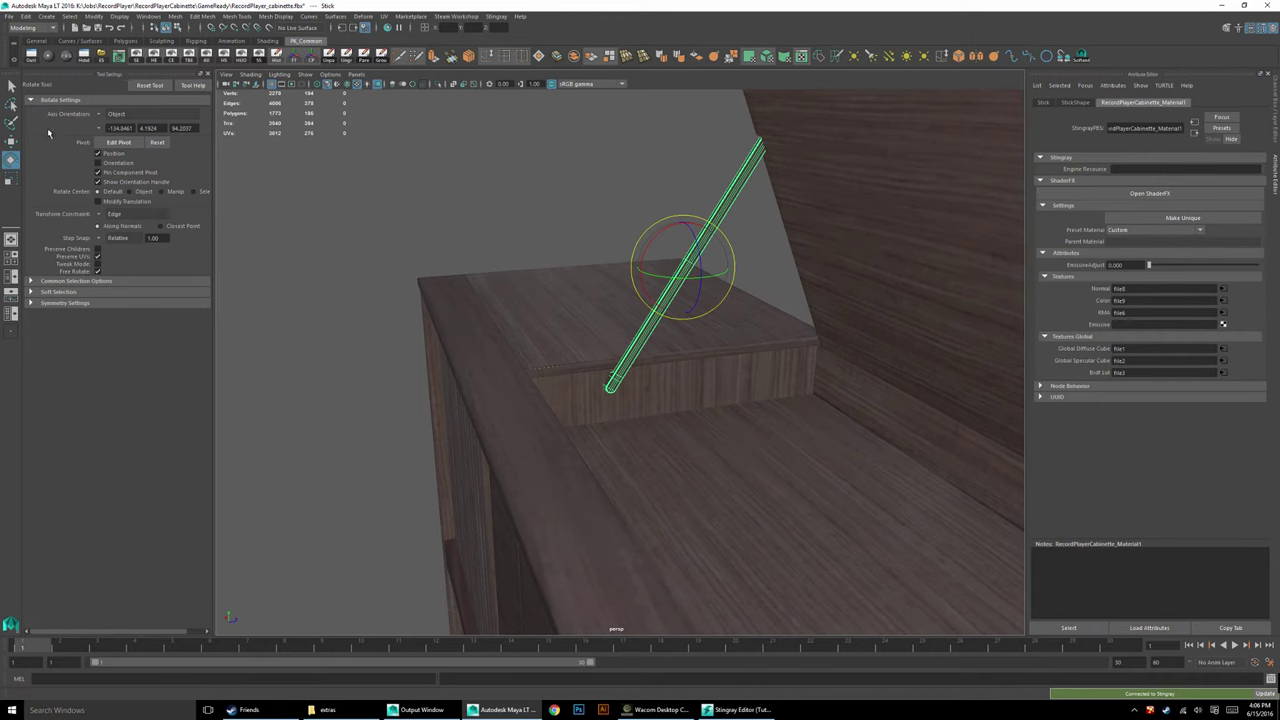
{"action": "key", "text": "w"}
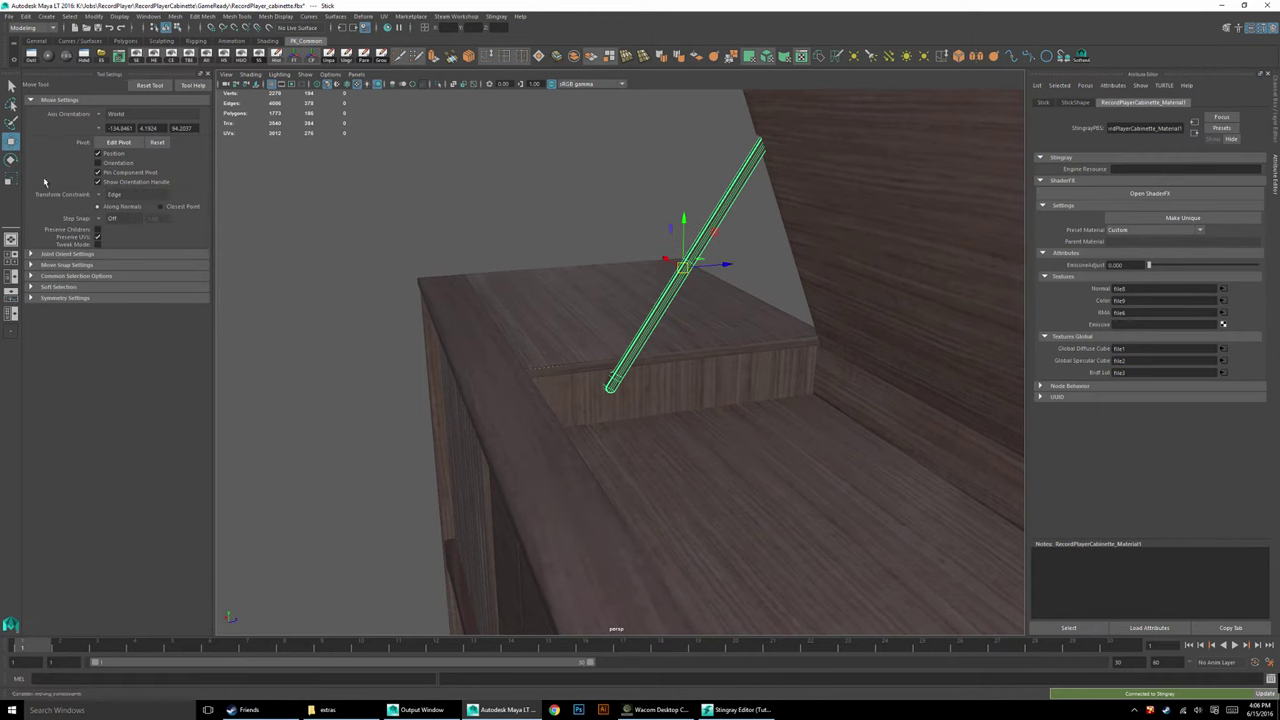
{"action": "key", "text": "e"}
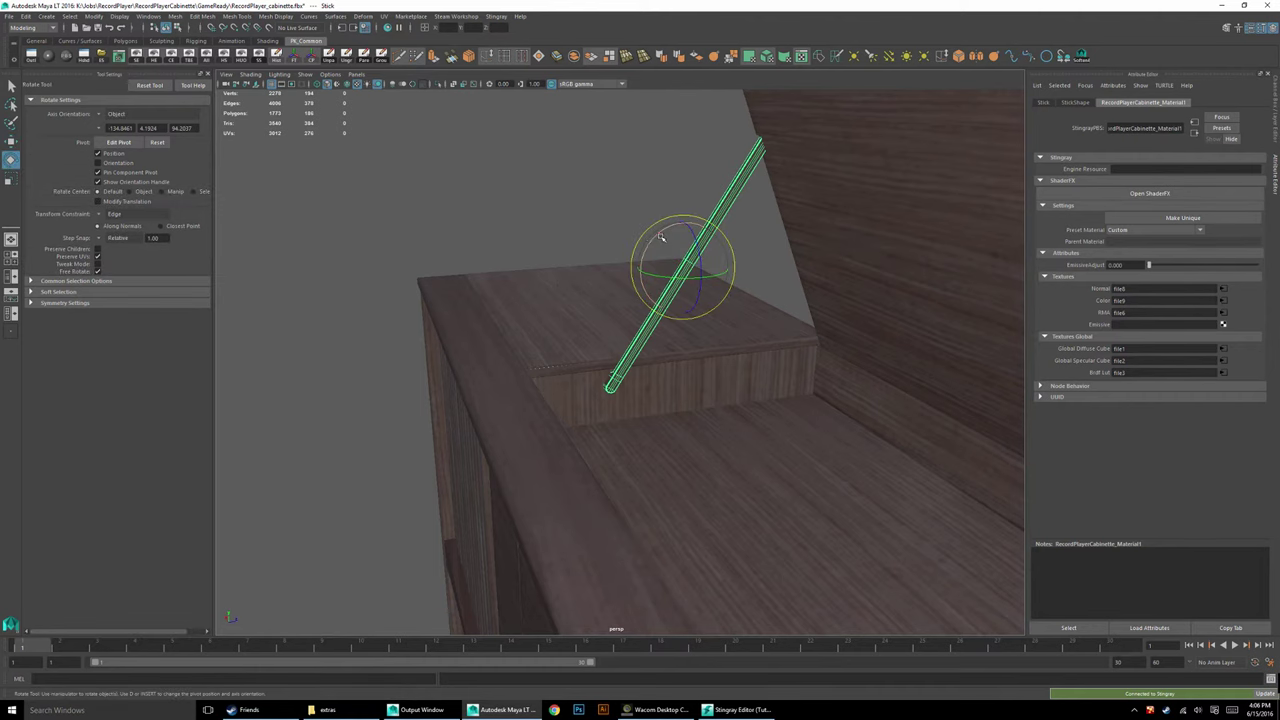
{"action": "right_click_drag", "start_coordinate": [591, 385], "coordinate": [917, 423], "text": "alt"}
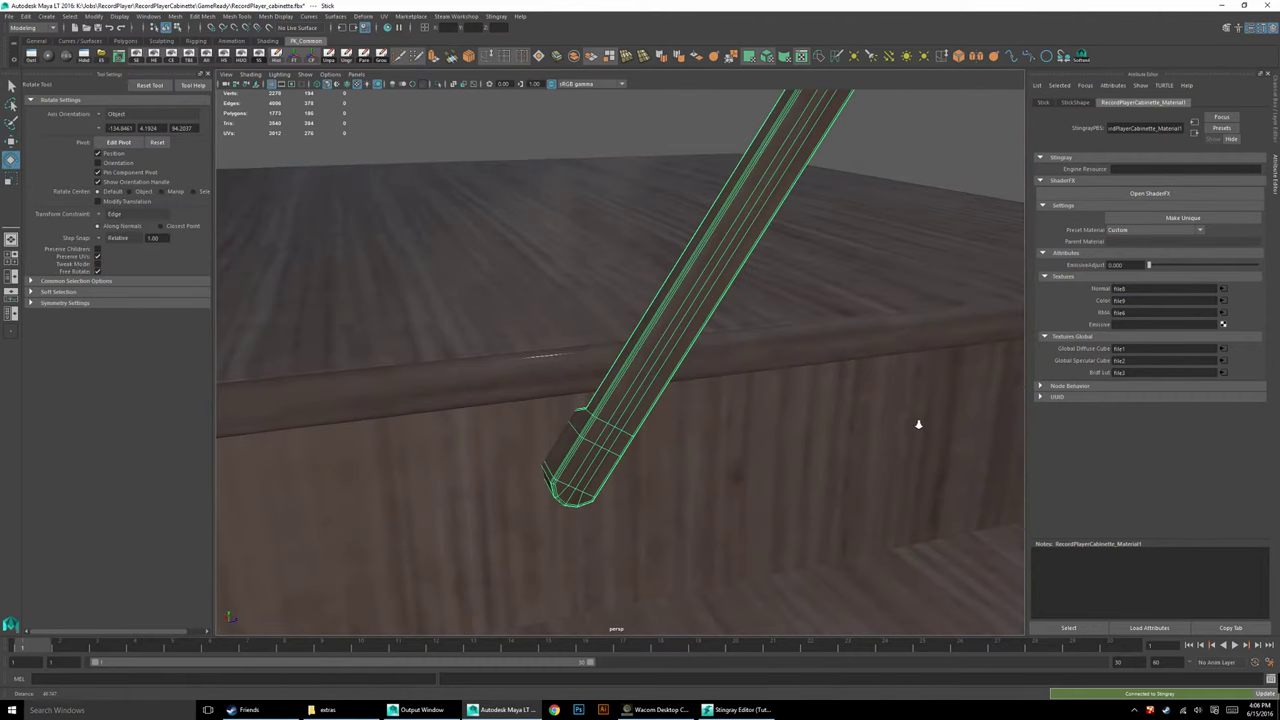
{"action": "key", "text": "d"}
{"action": "left_click", "coordinate": [582, 488]}
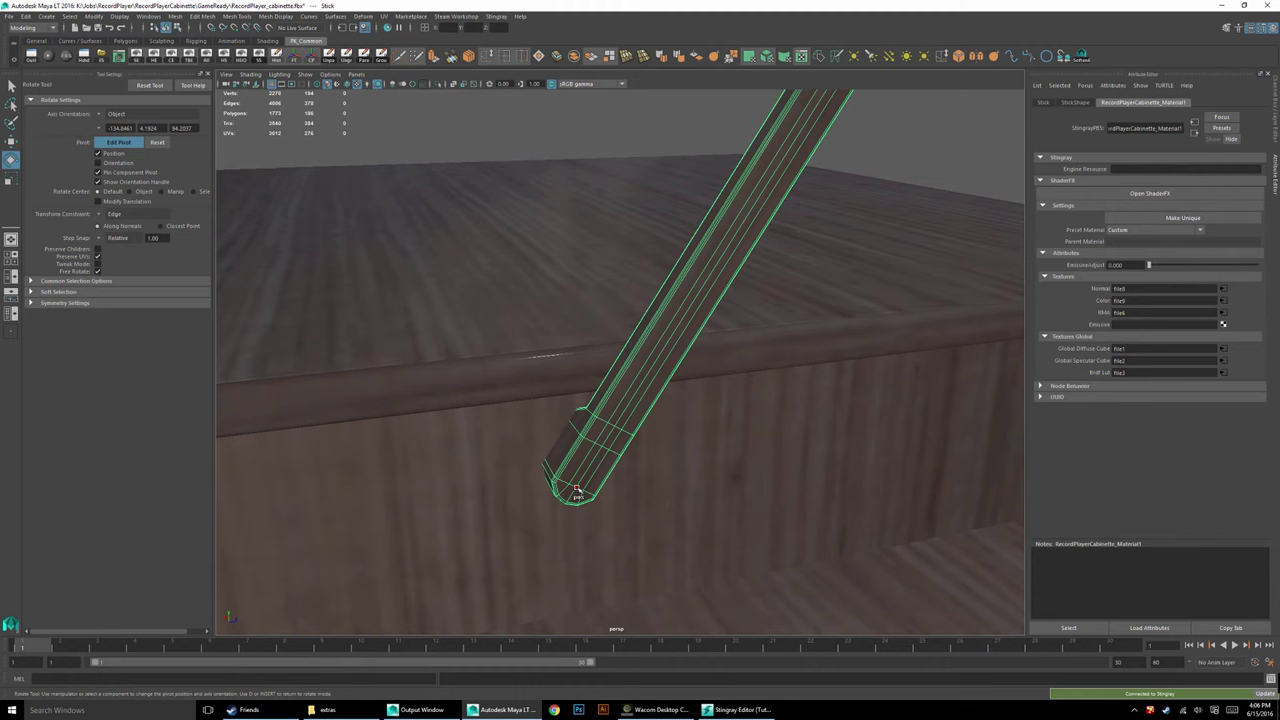
{"action": "key", "text": "d"}
Select the cabinet lid and place its pivot on the lid's lower hinge edge.
{"action": "left_click_drag", "start_coordinate": [781, 493], "coordinate": [558, 393], "text": "alt"}
{"action": "left_click", "coordinate": [571, 337]}
{"action": "key", "text": "w"}
{"action": "right_click_drag", "start_coordinate": [669, 408], "coordinate": [483, 403], "text": "alt"}
{"action": "left_click_drag", "start_coordinate": [646, 403], "coordinate": [731, 379], "text": "alt"}
{"action": "left_click", "coordinate": [774, 368]}
{"action": "right_click_drag", "start_coordinate": [731, 379], "coordinate": [845, 412], "text": "alt"}
{"action": "key", "text": "d"}
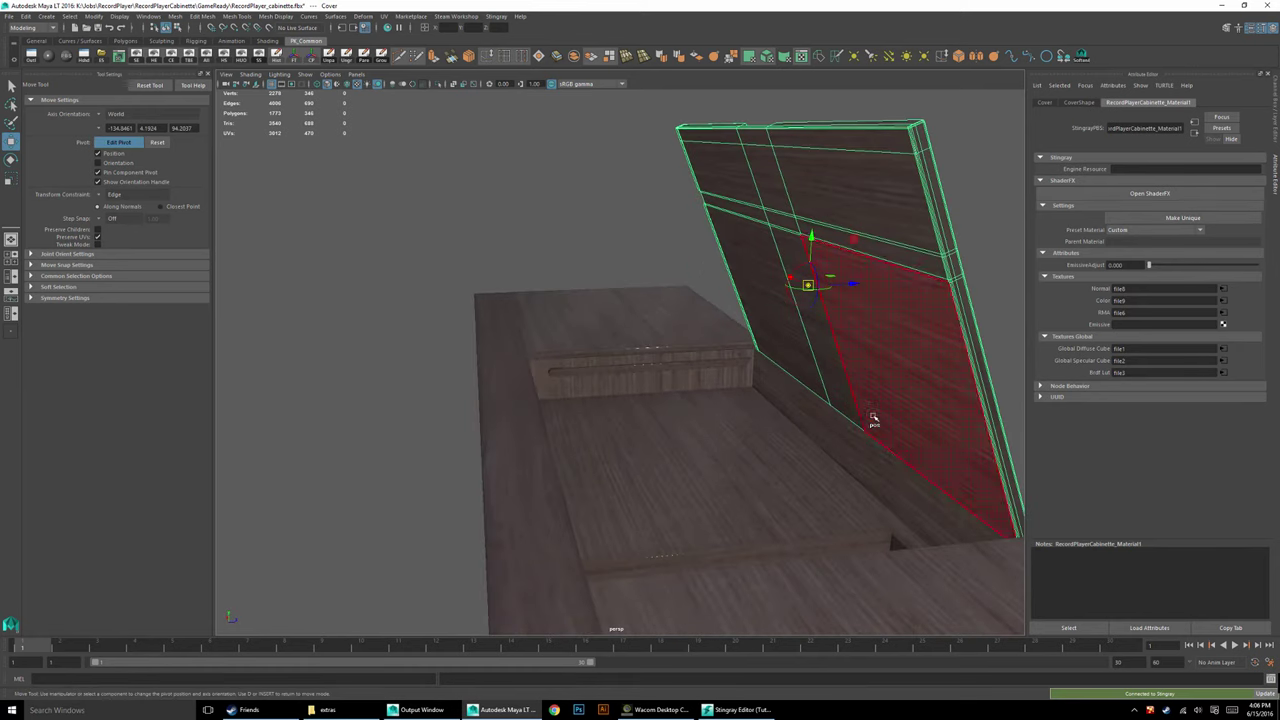
{"action": "left_click", "coordinate": [844, 418]}
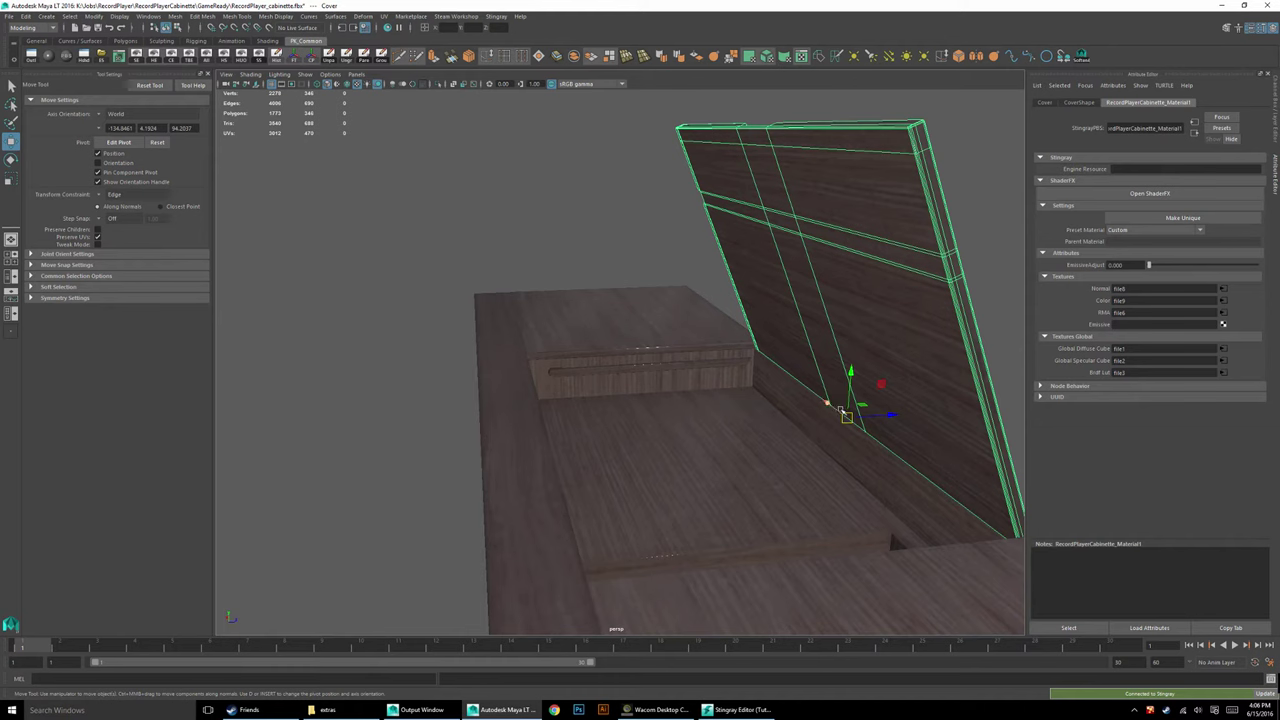
Rotate the lid and its support stick down until the cabinet is closed, and clear the selection.
{"action": "key", "text": "e"}
{"action": "left_click_drag", "start_coordinate": [823, 397], "coordinate": [684, 494]}
{"action": "left_click", "coordinate": [922, 511]}
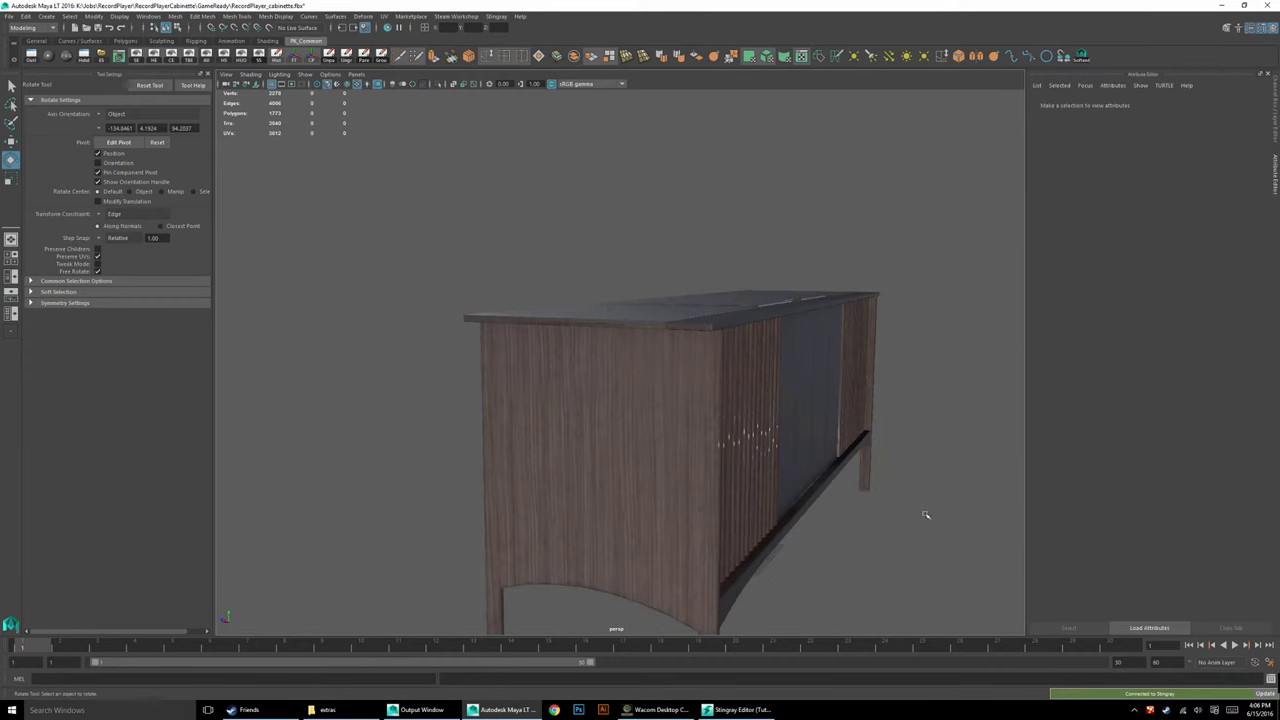
Frame the whole closed cabinet and send the update to Stingray through the DCC Link.
{"action": "middle_click_drag", "start_coordinate": [899, 465], "coordinate": [714, 589], "text": "alt"}
{"action": "left_click_drag", "start_coordinate": [731, 546], "coordinate": [664, 551], "text": "alt"}
{"action": "right_click_drag", "start_coordinate": [871, 546], "coordinate": [655, 516], "text": "alt"}
{"action": "middle_click_drag", "start_coordinate": [738, 494], "coordinate": [632, 438], "text": "alt"}
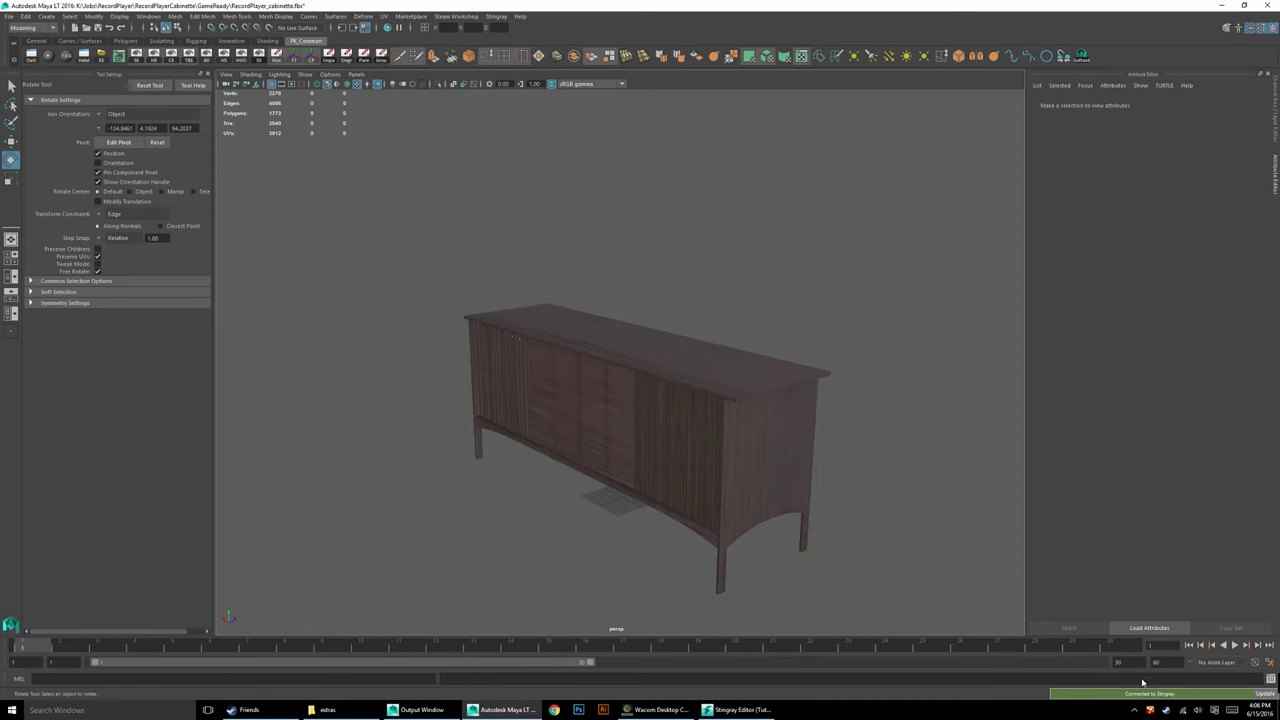
{"action": "left_click", "coordinate": [1265, 694]}
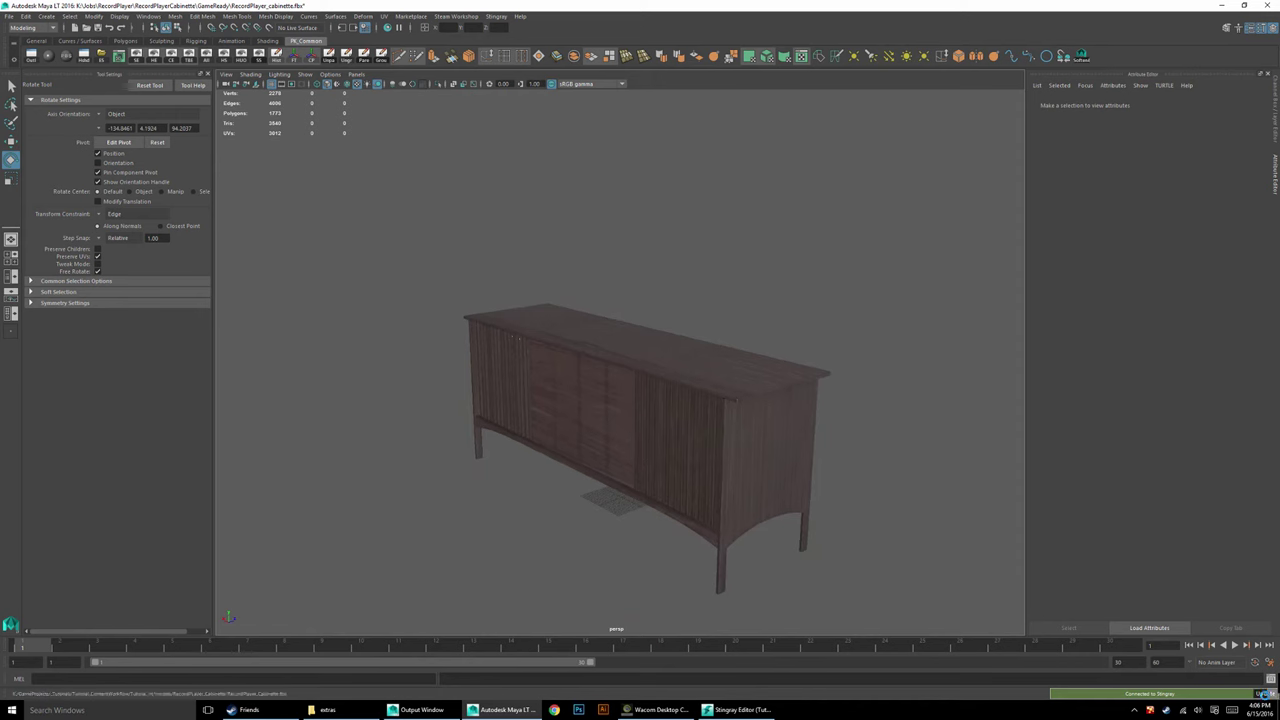
Switch to Stingray and inspect the updated closed cabinet from several sides in the asset preview.
{"action": "left_click", "coordinate": [745, 710]}
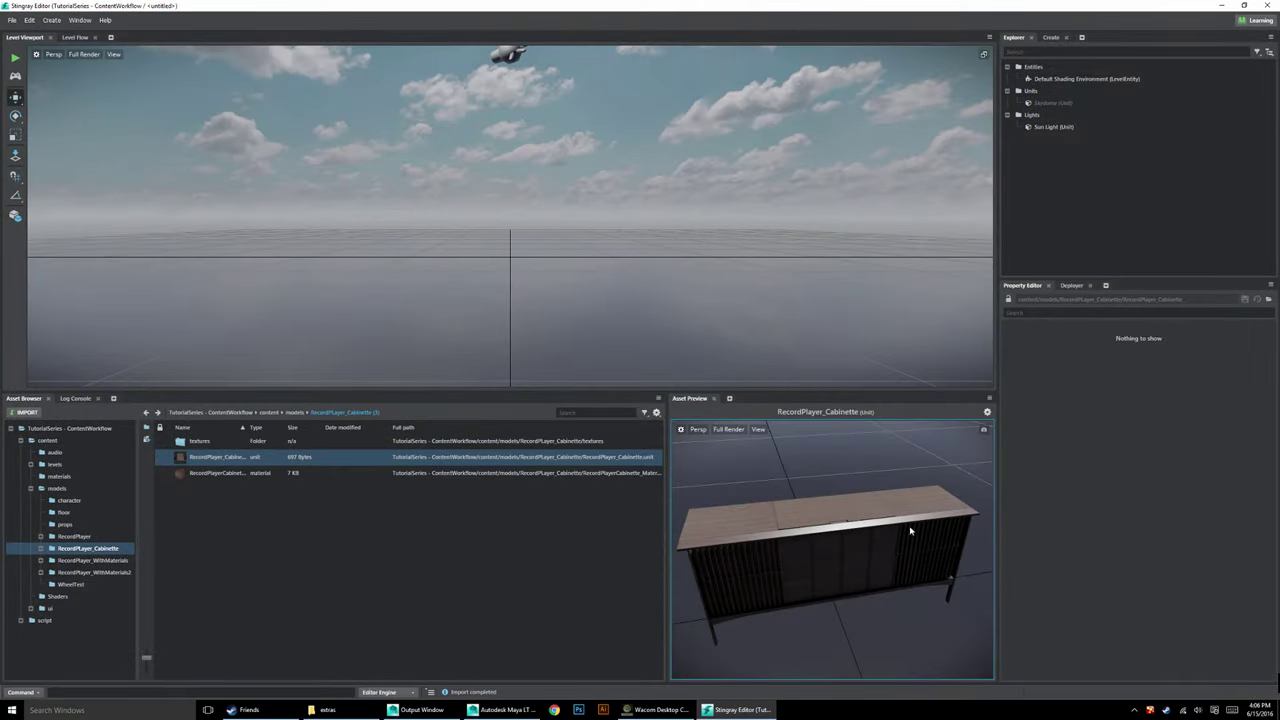
{"action": "left_click_drag", "start_coordinate": [940, 517], "coordinate": [691, 484]}
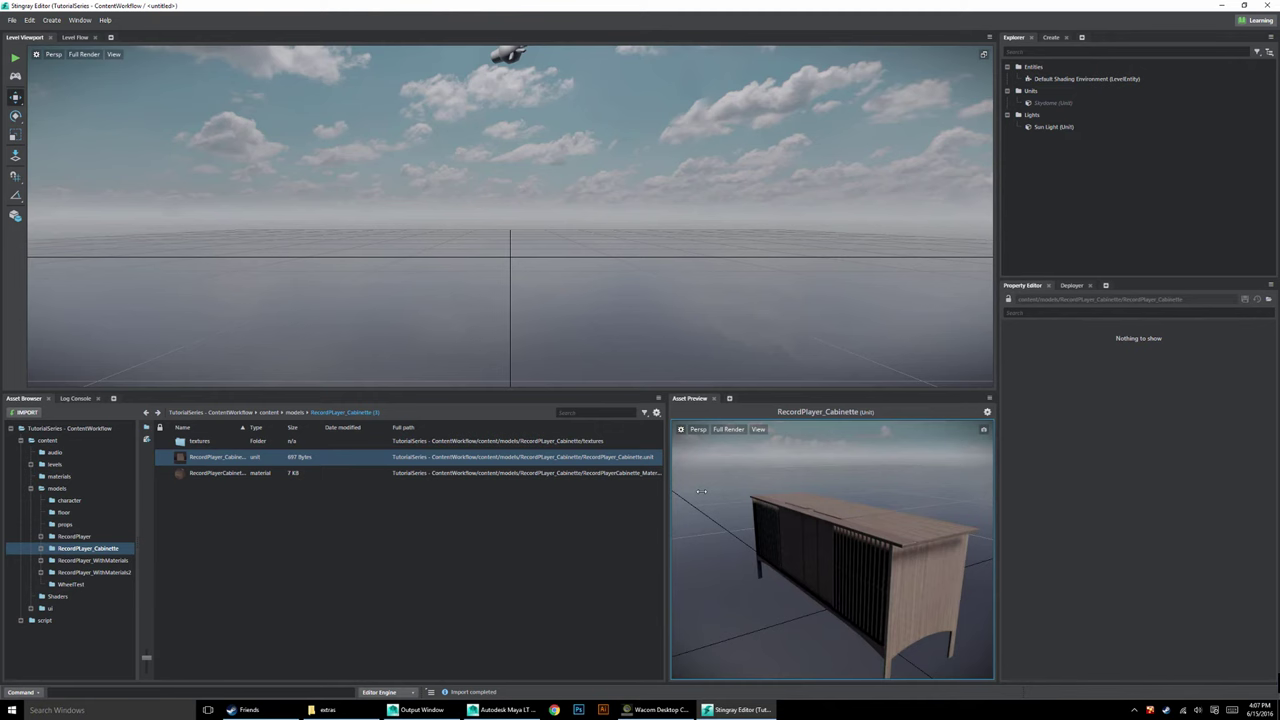
{"action": "left_click_drag", "start_coordinate": [701, 491], "coordinate": [772, 571]}
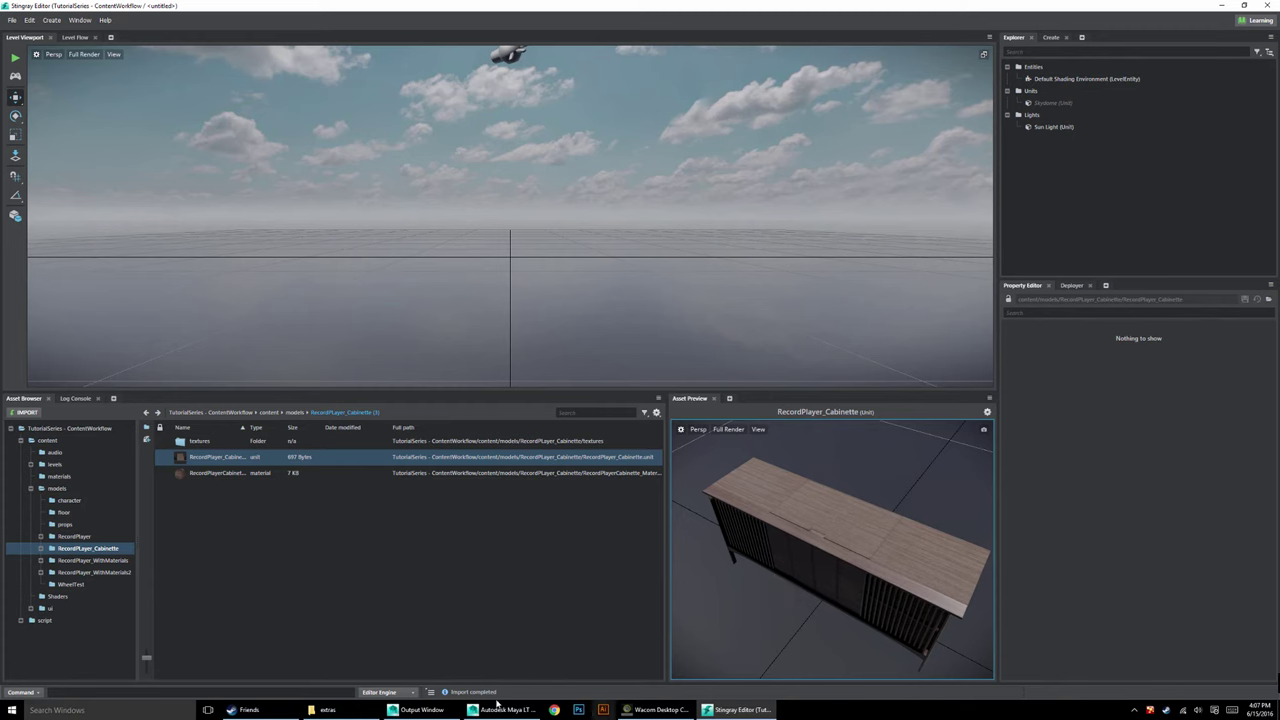
Switch back to Maya LT and undo the closing rotations and the lid's pivot change.
{"action": "mouse_move", "coordinate": [502, 710]}
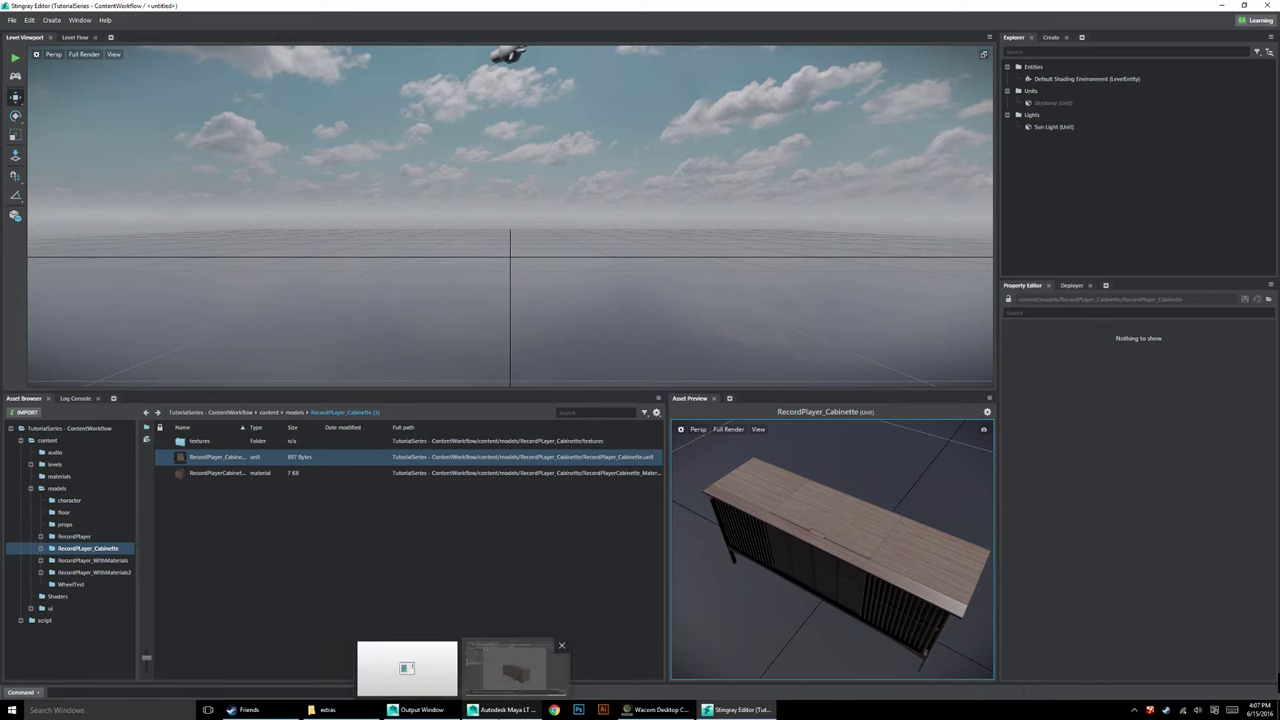
{"action": "left_click", "coordinate": [513, 668]}
{"action": "key", "text": "ctrl+z"}
{"action": "key", "text": "ctrl+z"}
{"action": "key", "text": "ctrl+z"}
{"action": "key", "text": "ctrl+z"}
{"action": "key", "text": "ctrl+z"}
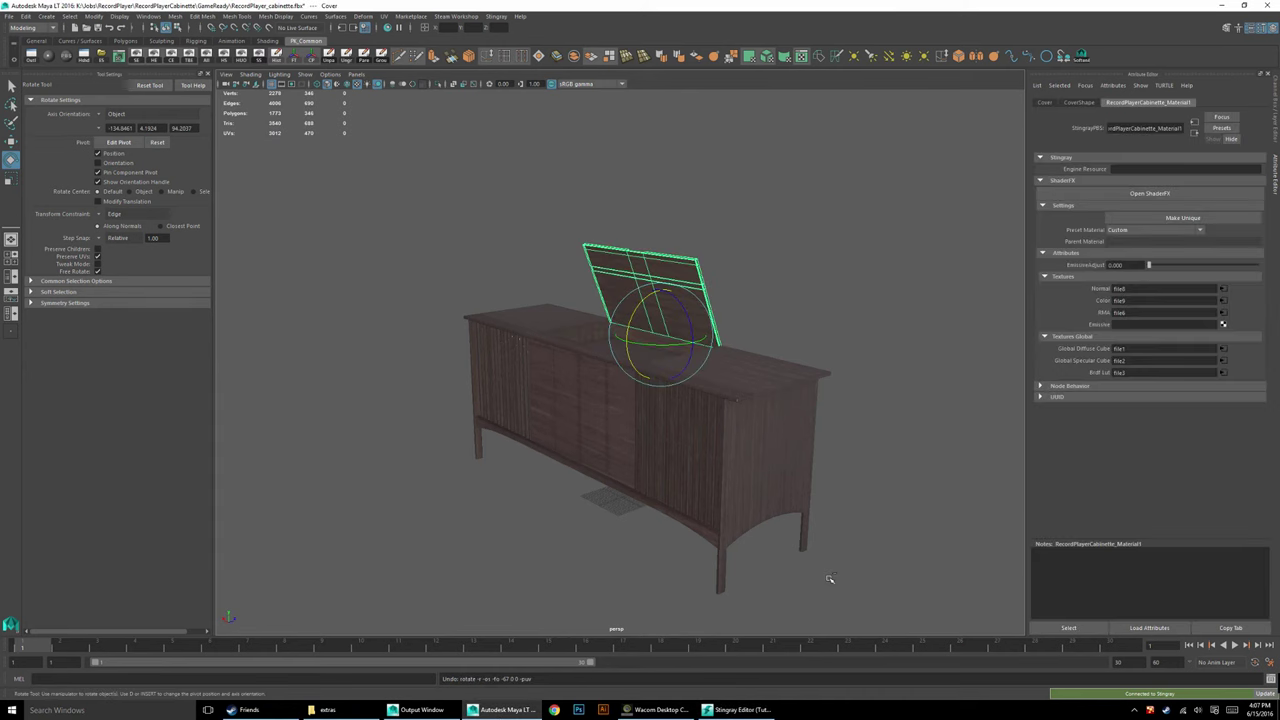
{"action": "key", "text": "ctrl+z"}
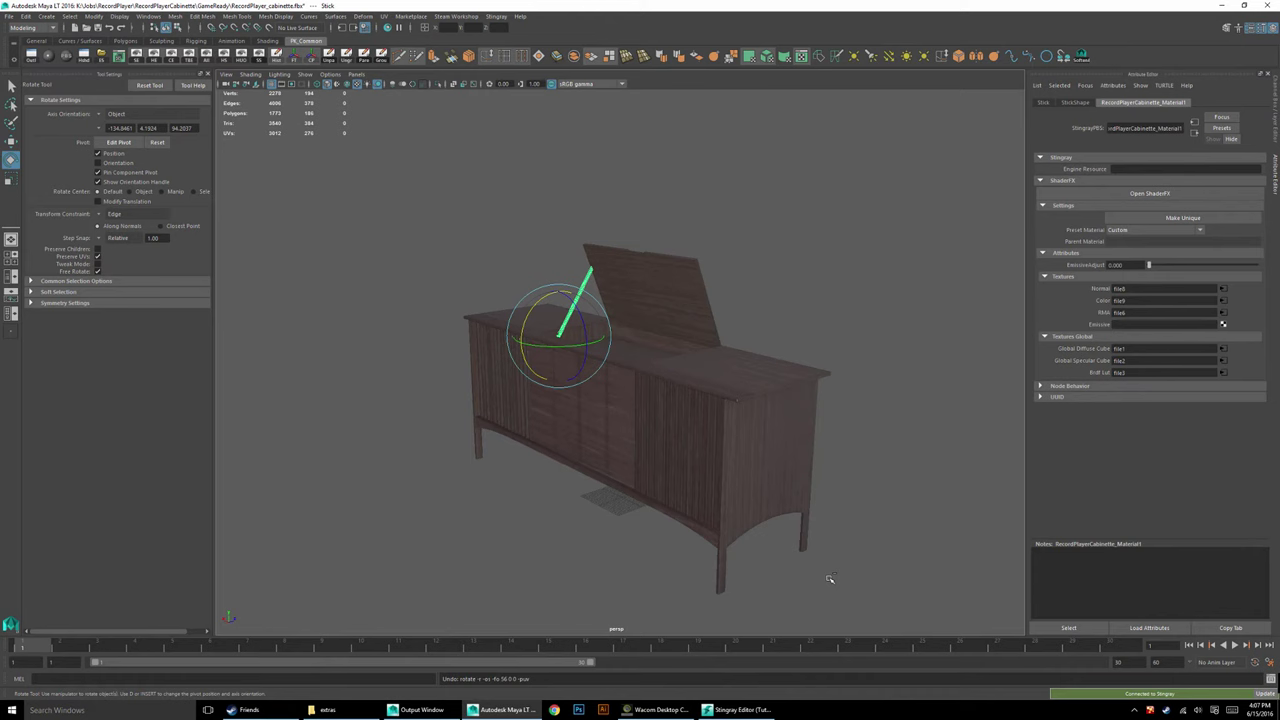
Select the open lid, place its pivot midway along its lower hinge edge, and clear the selection.
{"action": "left_click", "coordinate": [960, 585]}
{"action": "left_click", "coordinate": [660, 296]}
{"action": "right_click_drag", "start_coordinate": [660, 296], "coordinate": [837, 349], "text": "alt"}
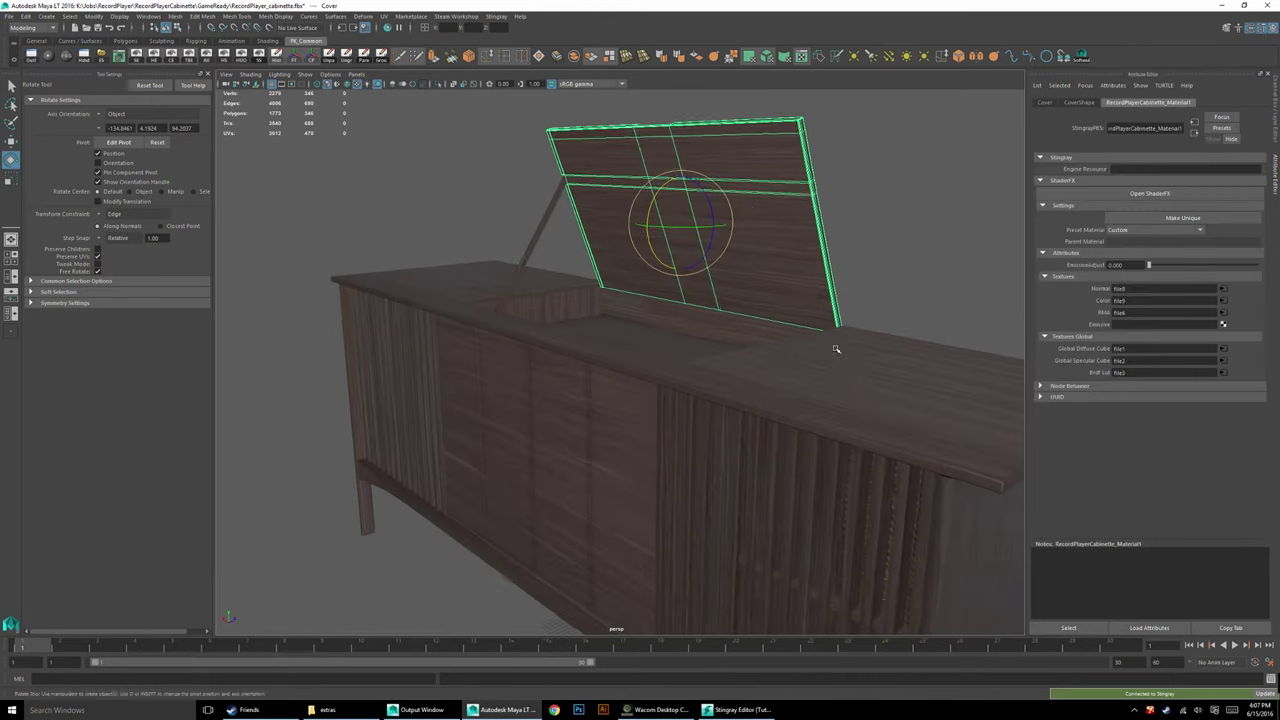
{"action": "middle_click_drag", "start_coordinate": [837, 349], "coordinate": [813, 419], "text": "alt"}
{"action": "key", "text": "d"}
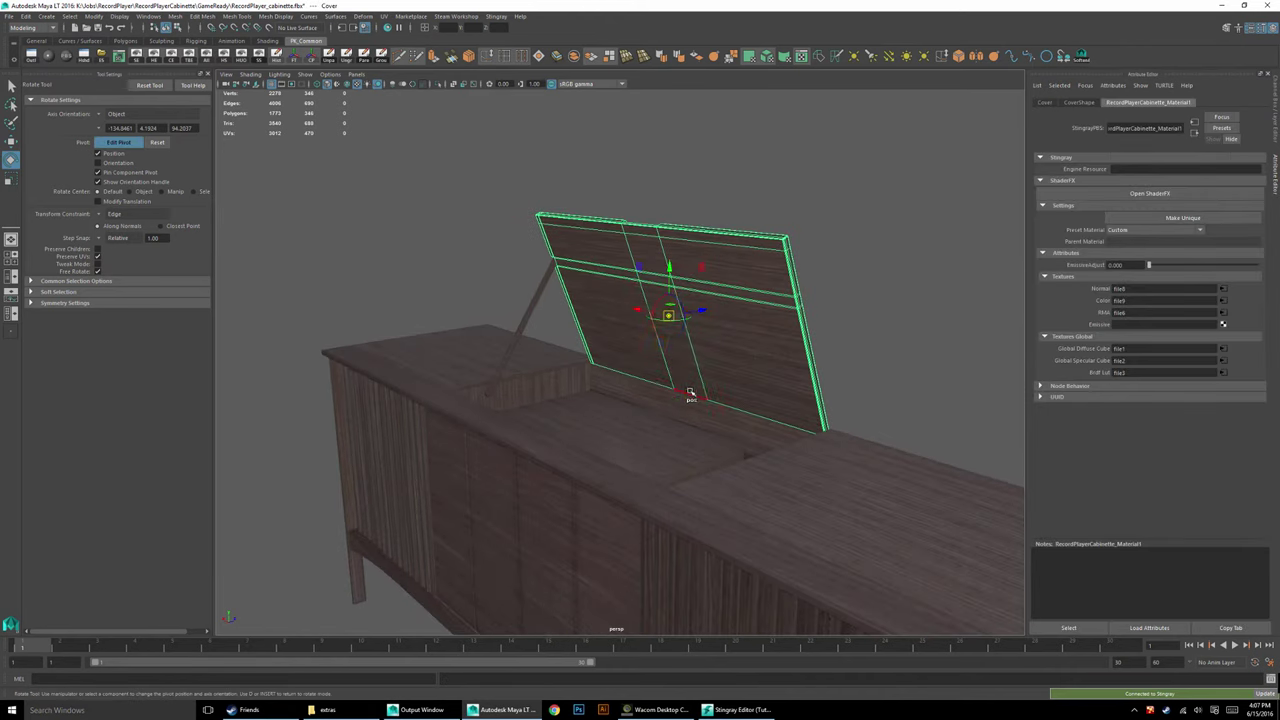
{"action": "left_click", "coordinate": [690, 395]}
{"action": "right_click_drag", "start_coordinate": [838, 412], "coordinate": [663, 372], "text": "alt"}
{"action": "left_click_drag", "start_coordinate": [663, 372], "coordinate": [749, 351], "text": "alt"}
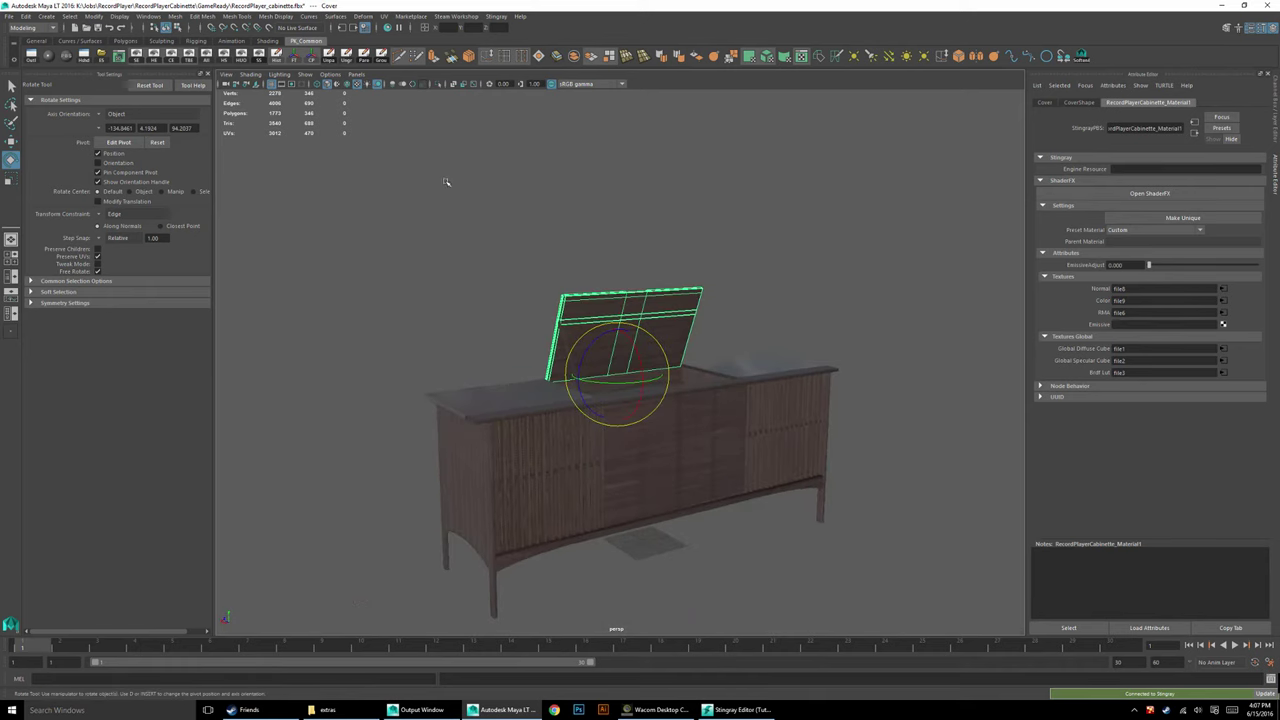
{"action": "left_click_drag", "start_coordinate": [446, 183], "coordinate": [585, 355]}
{"action": "left_click", "coordinate": [390, 195]}
Create a point light and raise it from the grid into the cabinet's open compartment in front of the lid.
{"action": "left_click", "coordinate": [93, 16]}
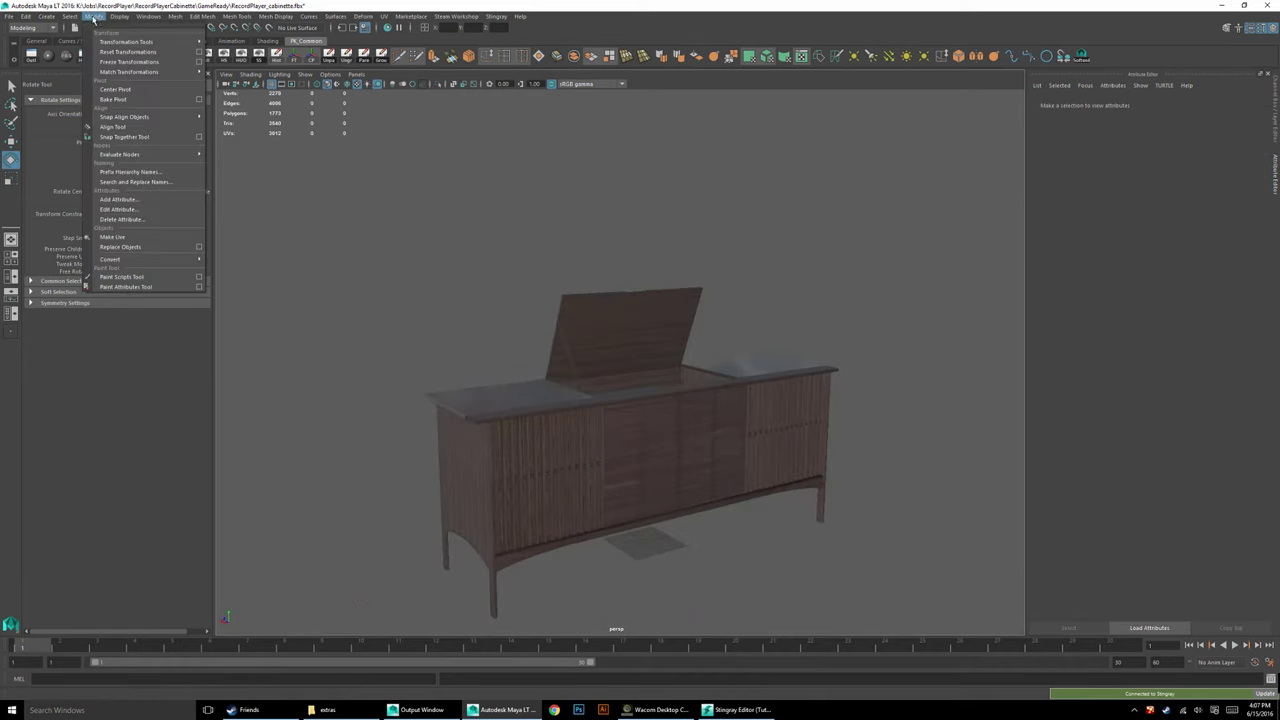
{"action": "mouse_move", "coordinate": [47, 20]}
{"action": "mouse_move", "coordinate": [140, 62]}
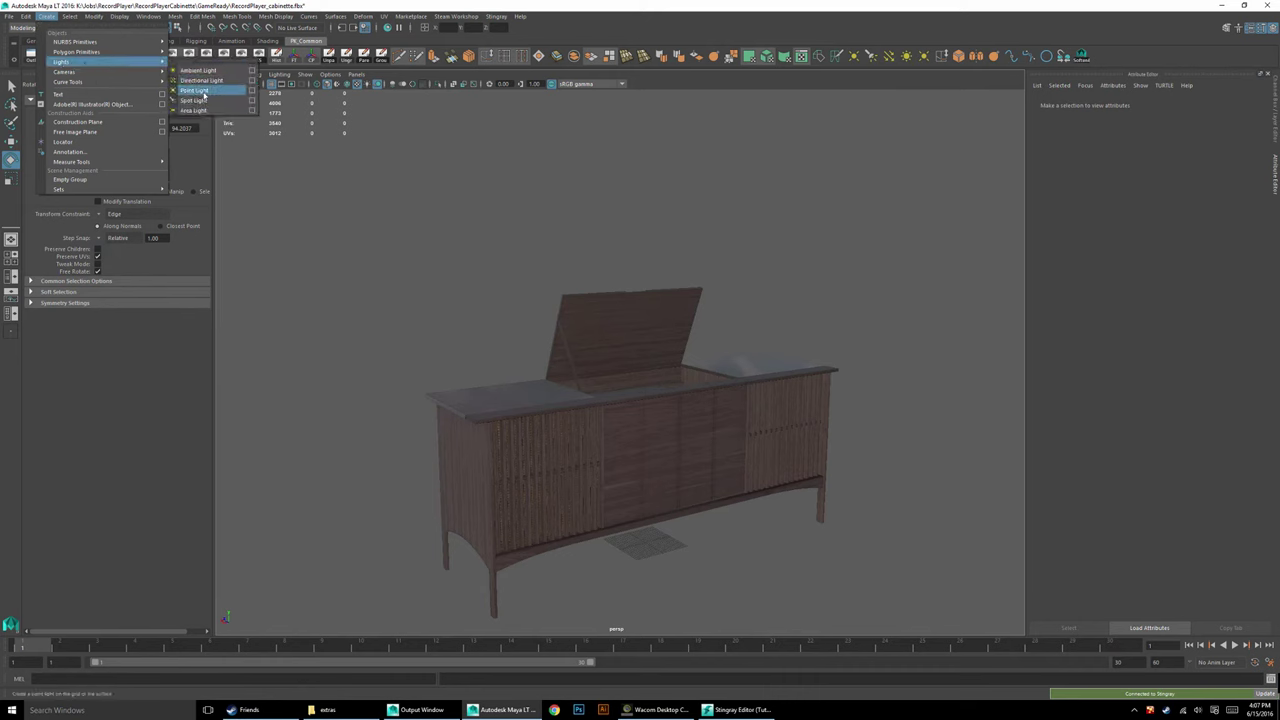
{"action": "left_click", "coordinate": [200, 91]}
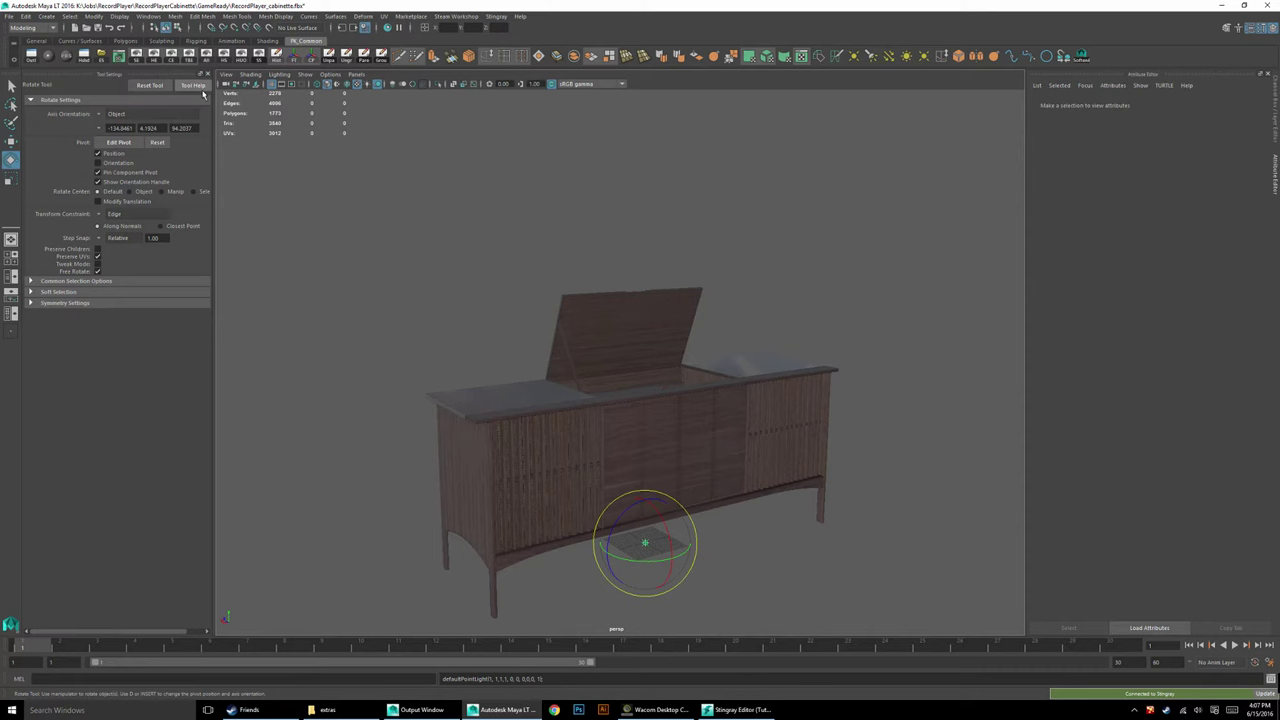
{"action": "left_click", "coordinate": [10, 141]}
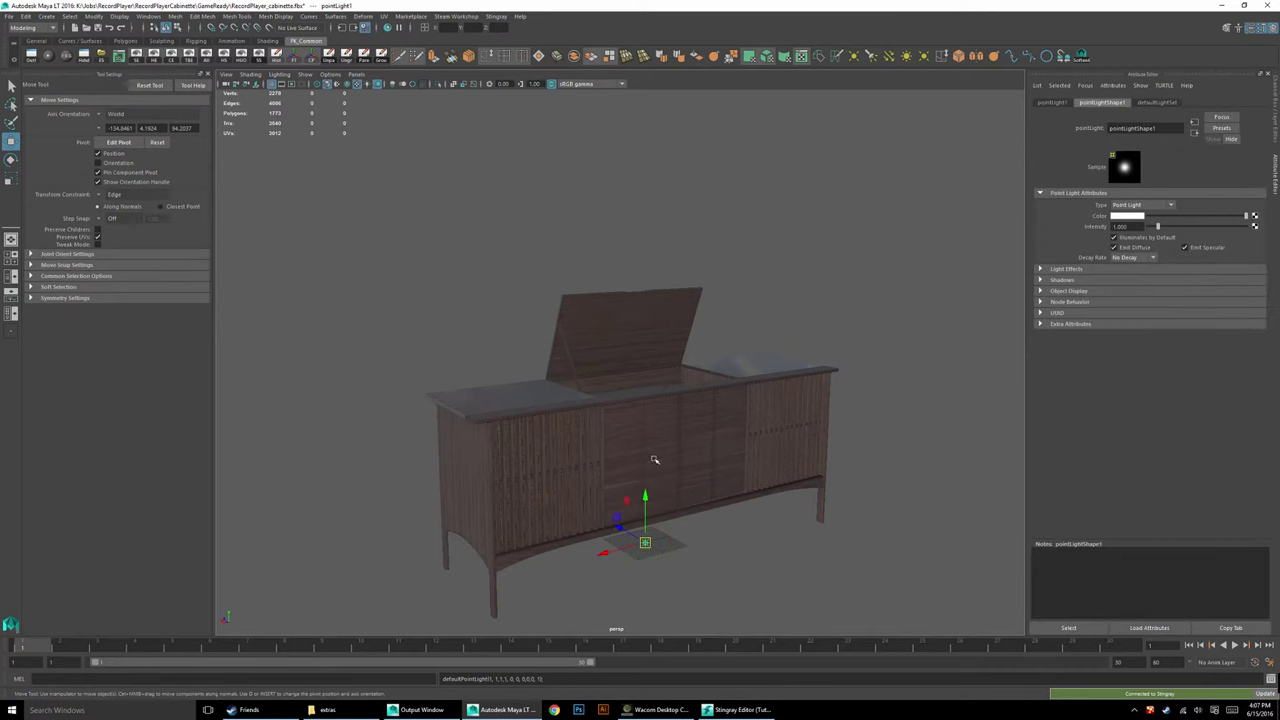
{"action": "left_click_drag", "start_coordinate": [641, 496], "coordinate": [700, 346]}
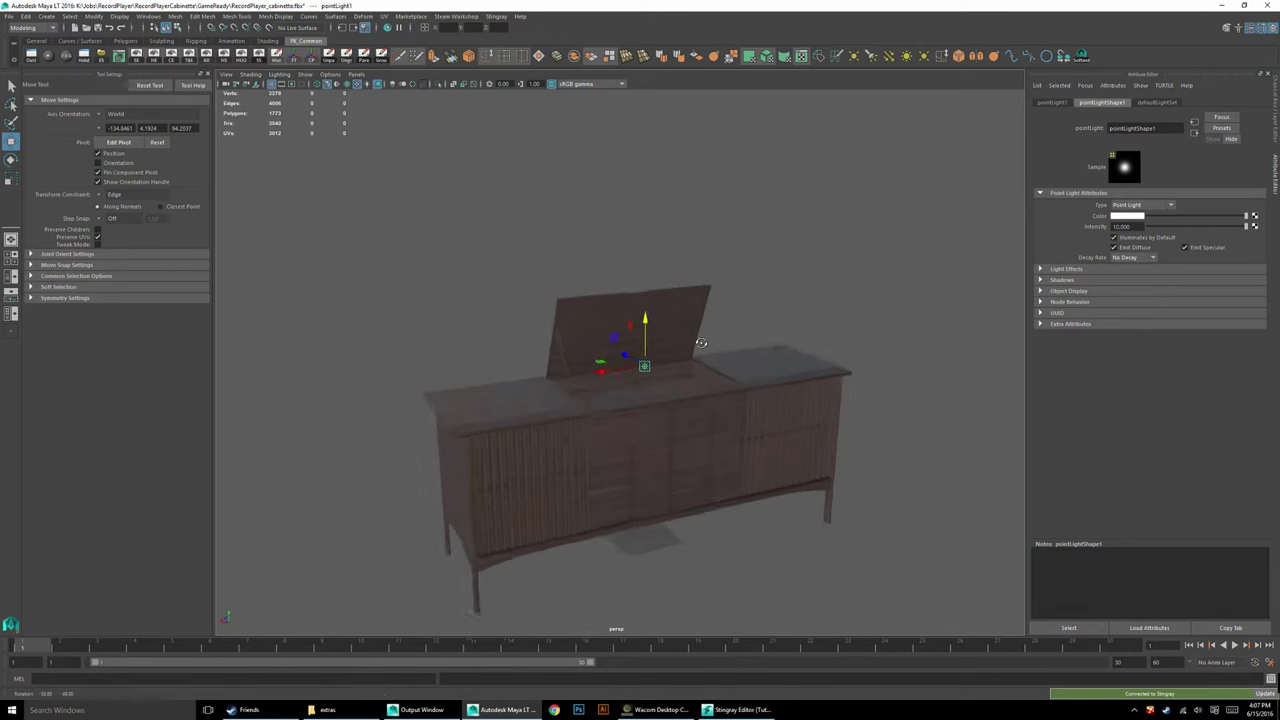
{"action": "right_click_drag", "start_coordinate": [700, 346], "coordinate": [858, 358], "text": "alt"}
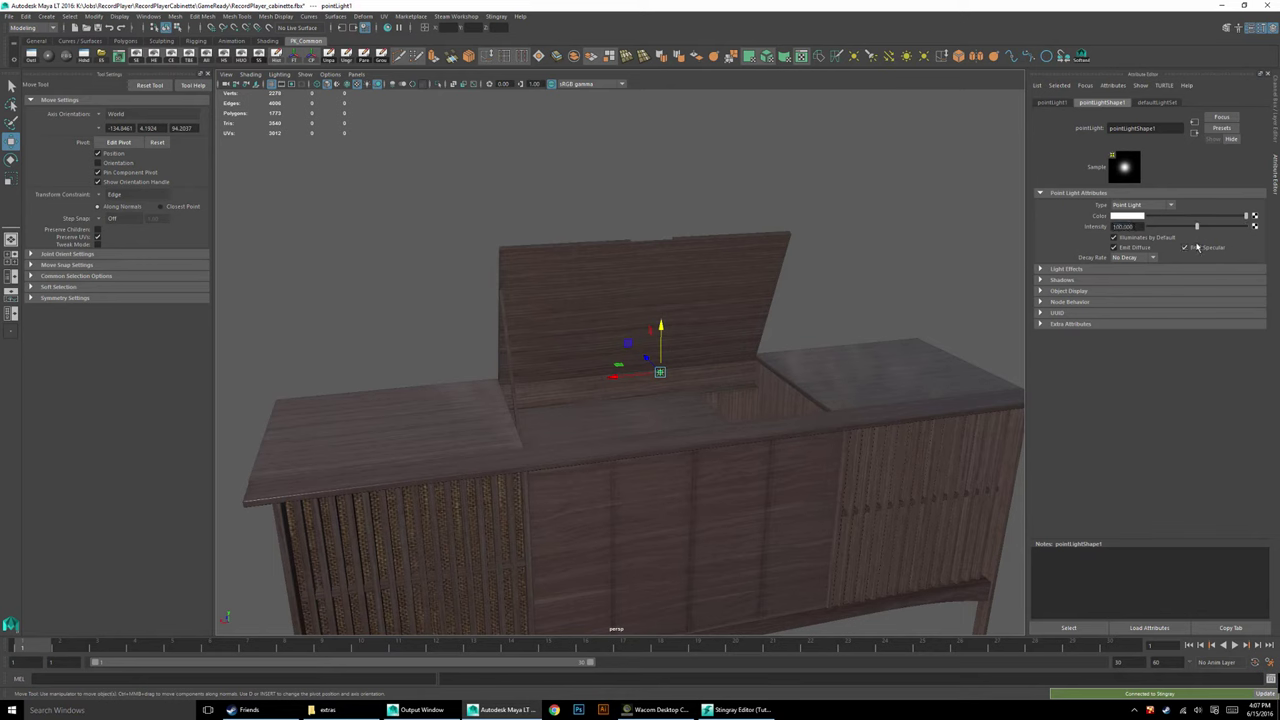
Light the viewport with all scene lights and set the point light's intensity to 2.
{"action": "left_click", "coordinate": [280, 75]}
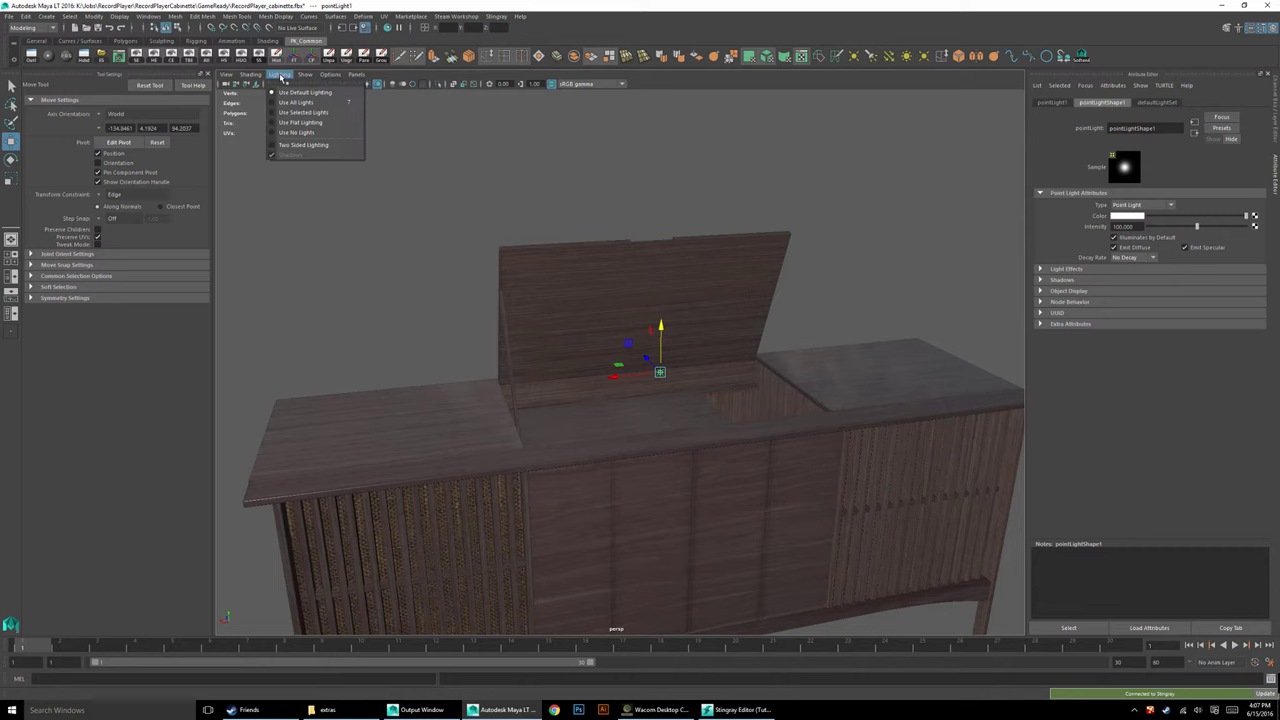
{"action": "left_click", "coordinate": [296, 103]}
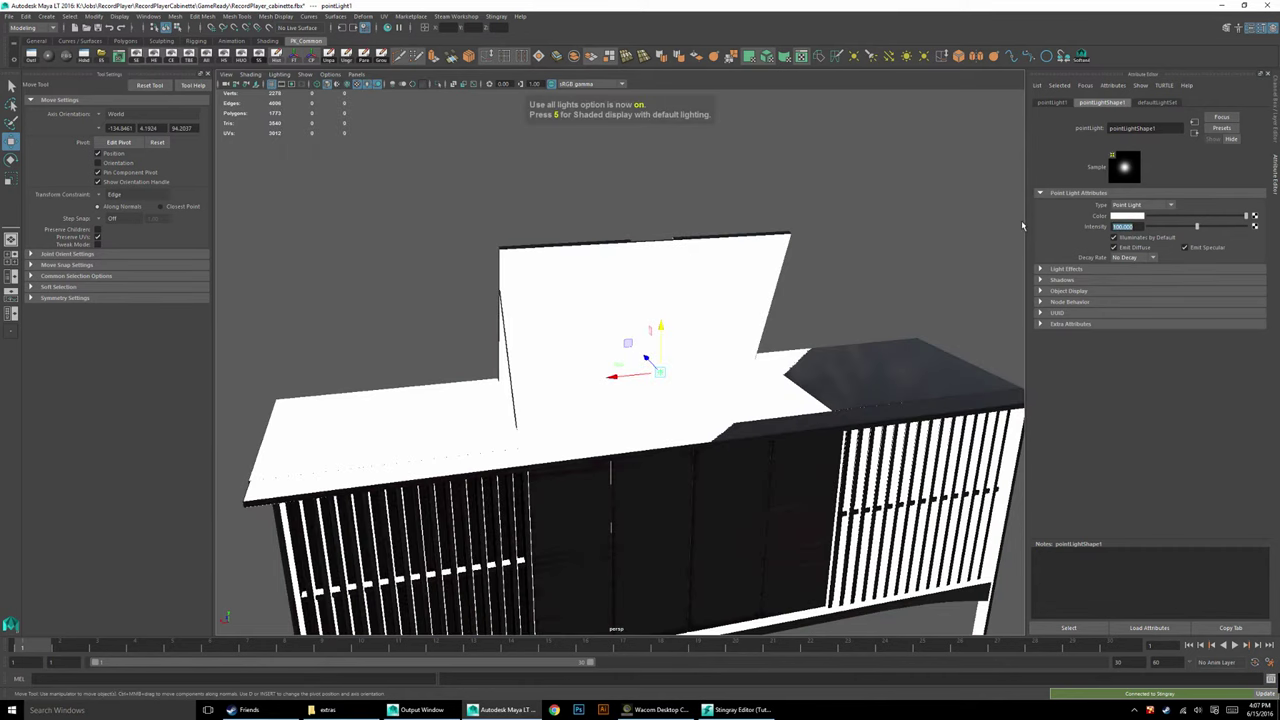
{"action": "type", "text": "10"}
{"action": "key", "text": "Return"}
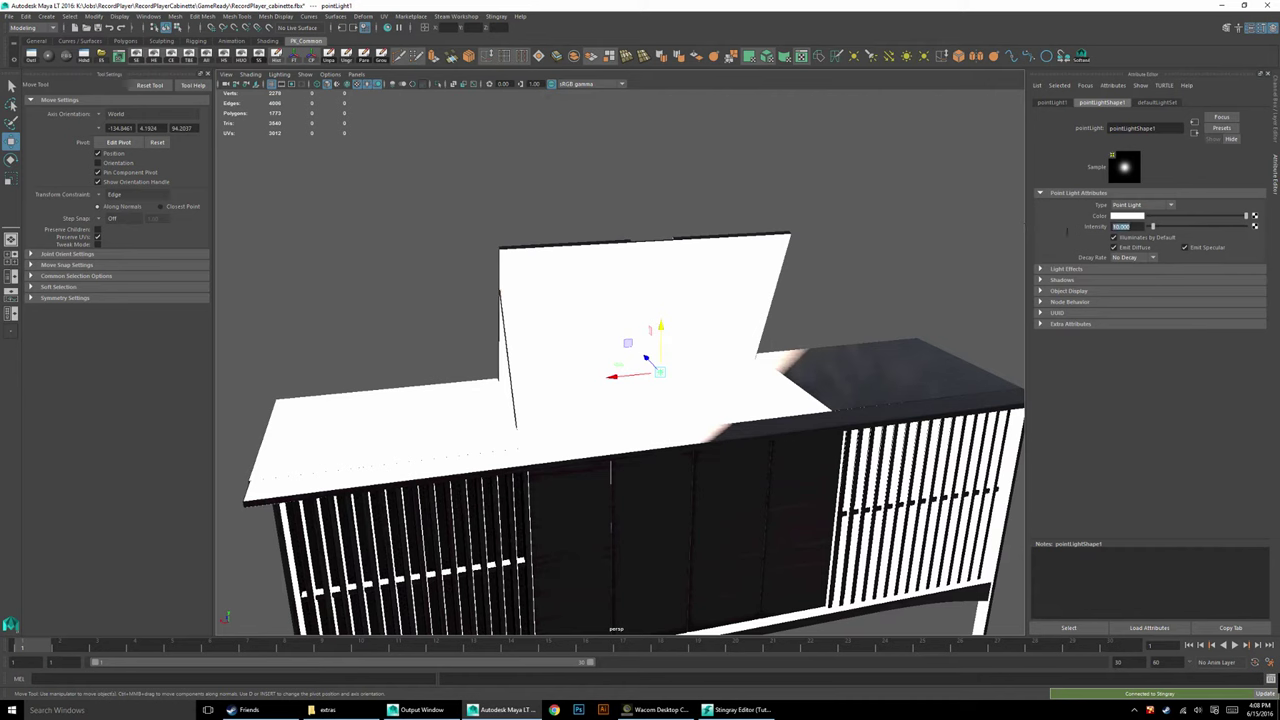
{"action": "type", "text": "1"}
{"action": "key", "text": "Return"}
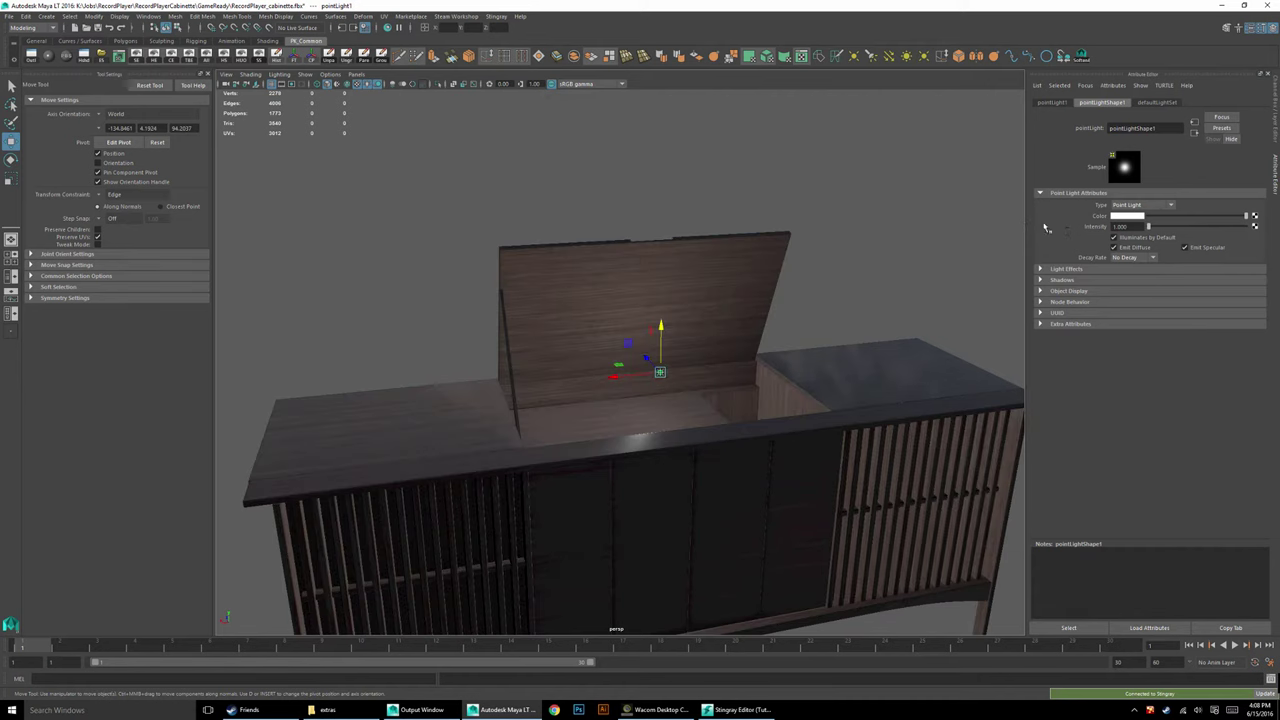
{"action": "type", "text": "2"}
{"action": "key", "text": "Return"}
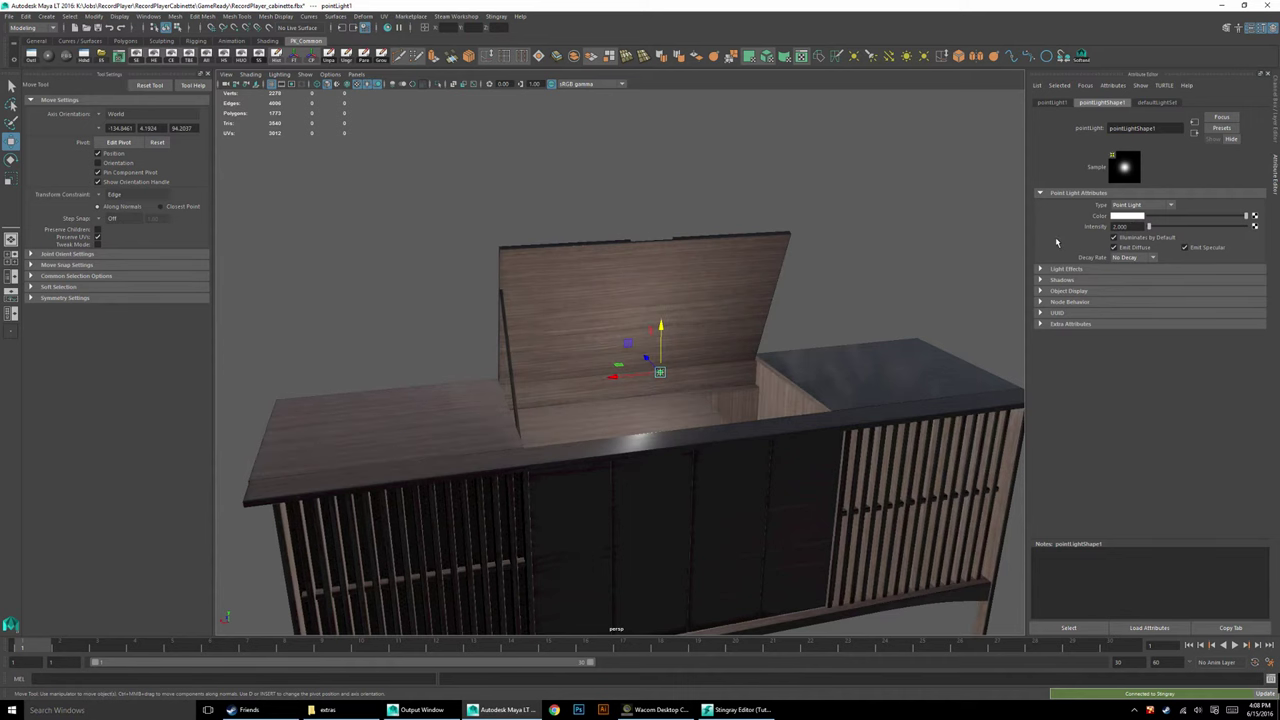
Collapse the light's attribute sections, frame the lit cabinet and send the updated scene to Stingray.
{"action": "left_click_drag", "start_coordinate": [810, 406], "coordinate": [775, 418], "text": "alt"}
{"action": "left_click", "coordinate": [1057, 271]}
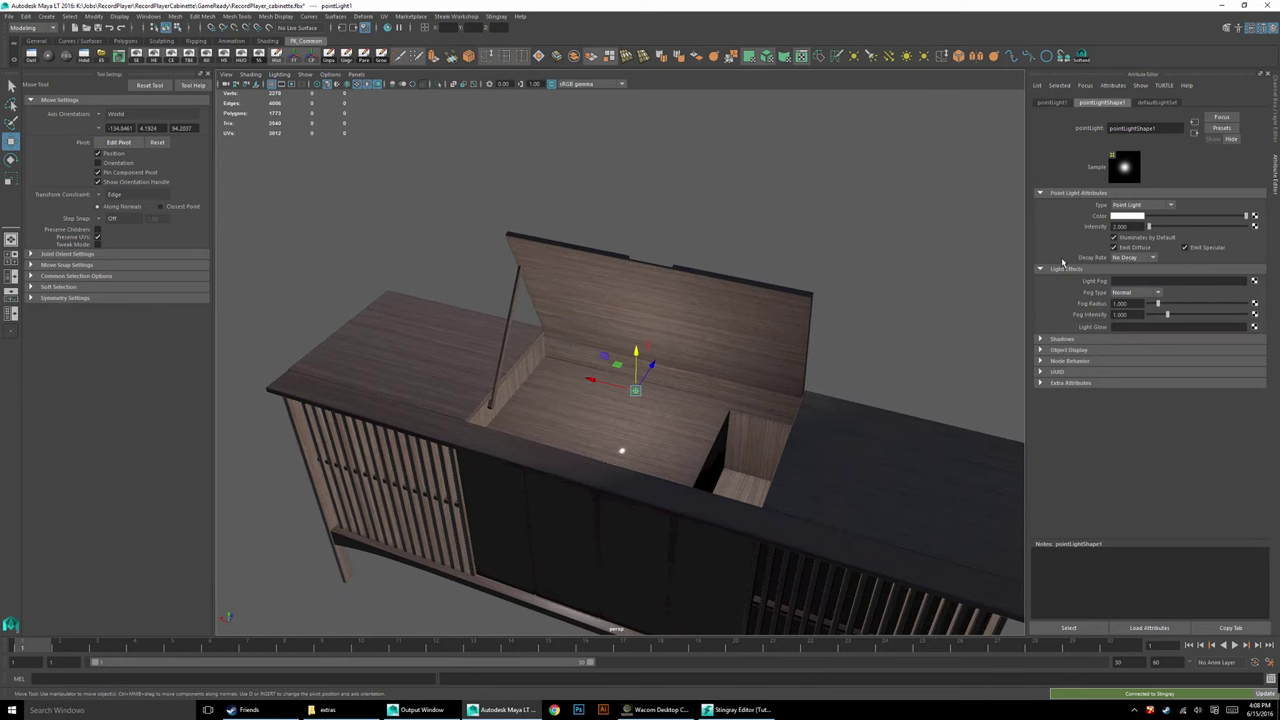
{"action": "left_click", "coordinate": [1061, 271]}
{"action": "left_click", "coordinate": [1060, 194]}
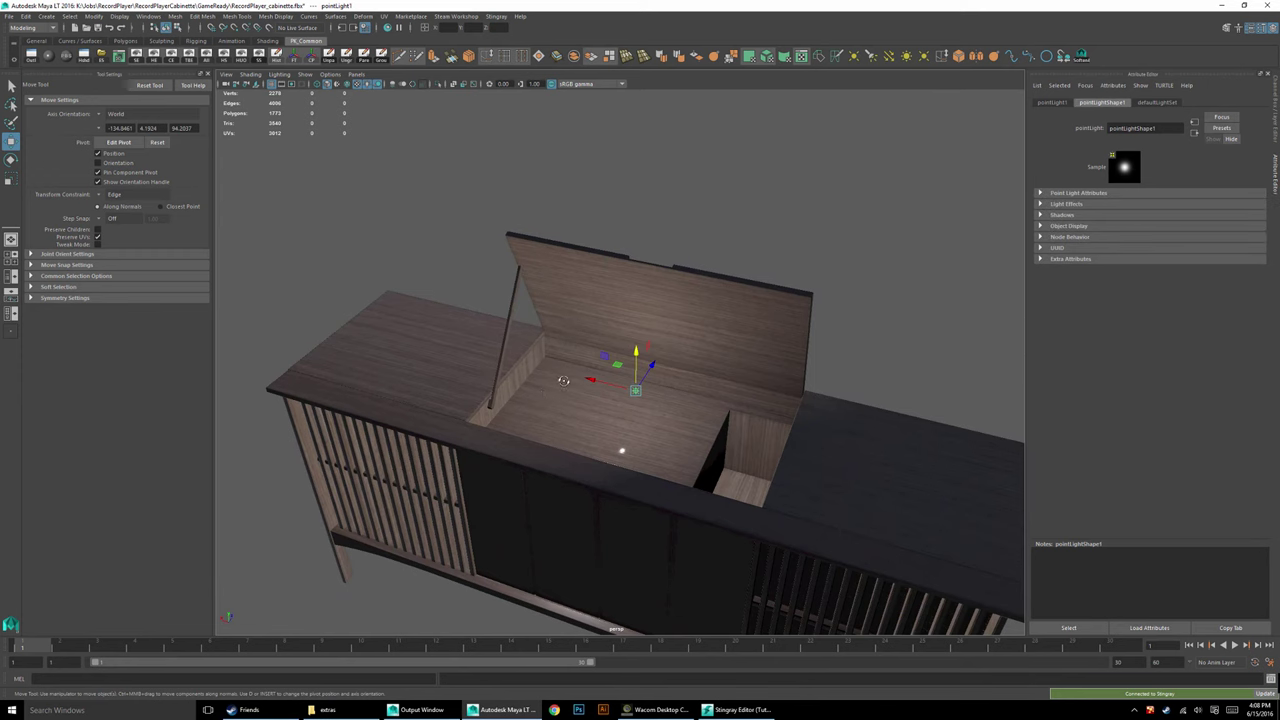
{"action": "left_click_drag", "start_coordinate": [564, 381], "coordinate": [689, 371], "text": "alt"}
{"action": "right_click_drag", "start_coordinate": [689, 371], "coordinate": [691, 389], "text": "alt"}
{"action": "middle_click_drag", "start_coordinate": [691, 389], "coordinate": [691, 314], "text": "alt"}
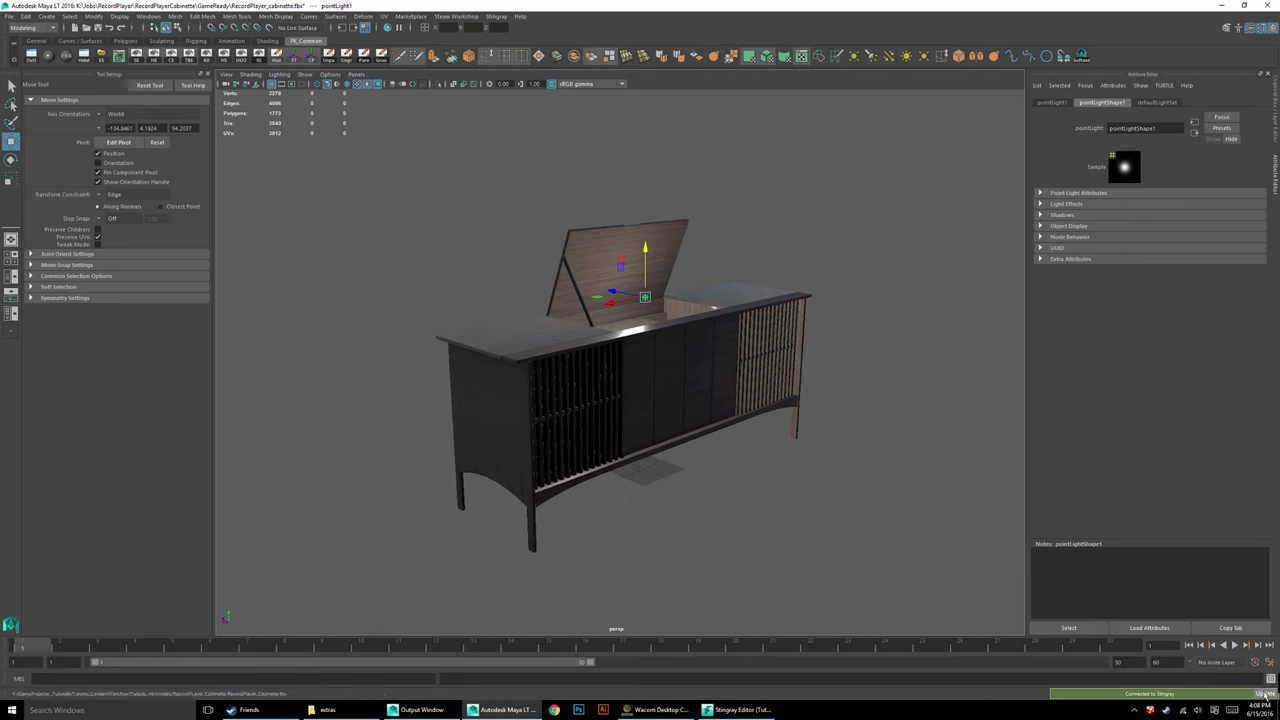
Switch to Stingray and inspect the open cabinet and its point light in the asset preview.
{"action": "left_click", "coordinate": [742, 709]}
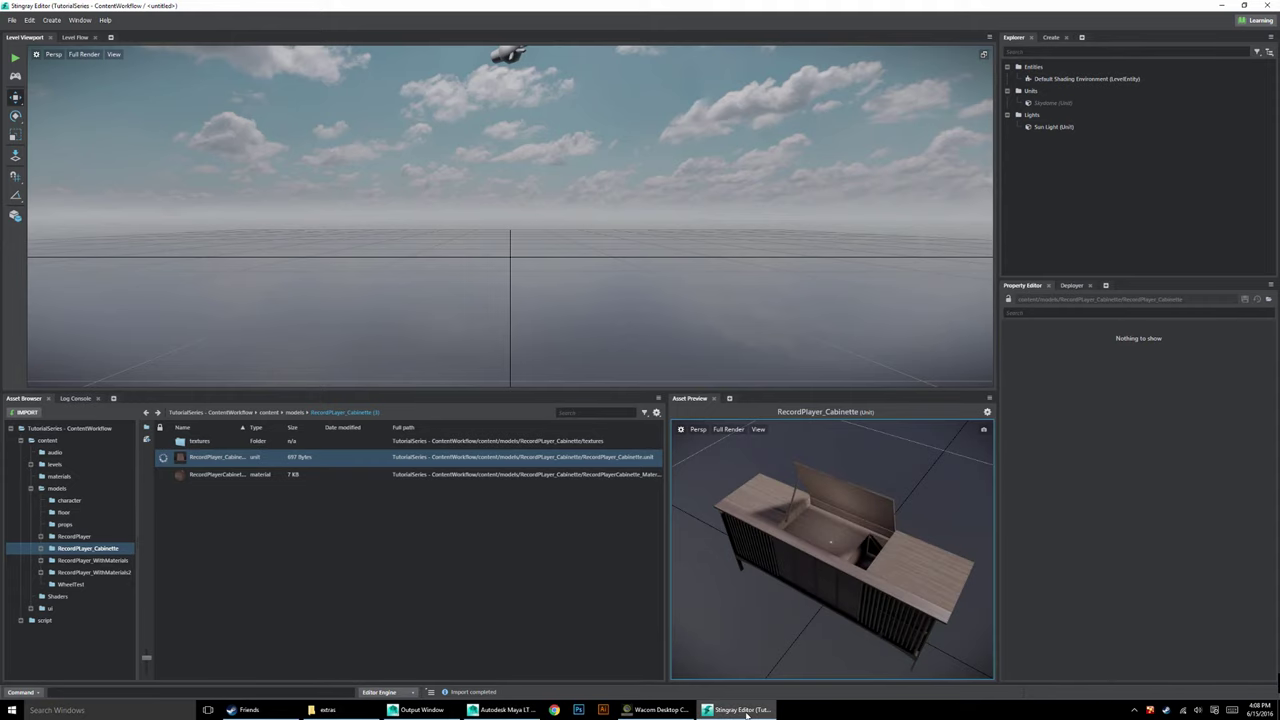
{"action": "left_click_drag", "start_coordinate": [788, 595], "coordinate": [763, 551], "text": "alt"}
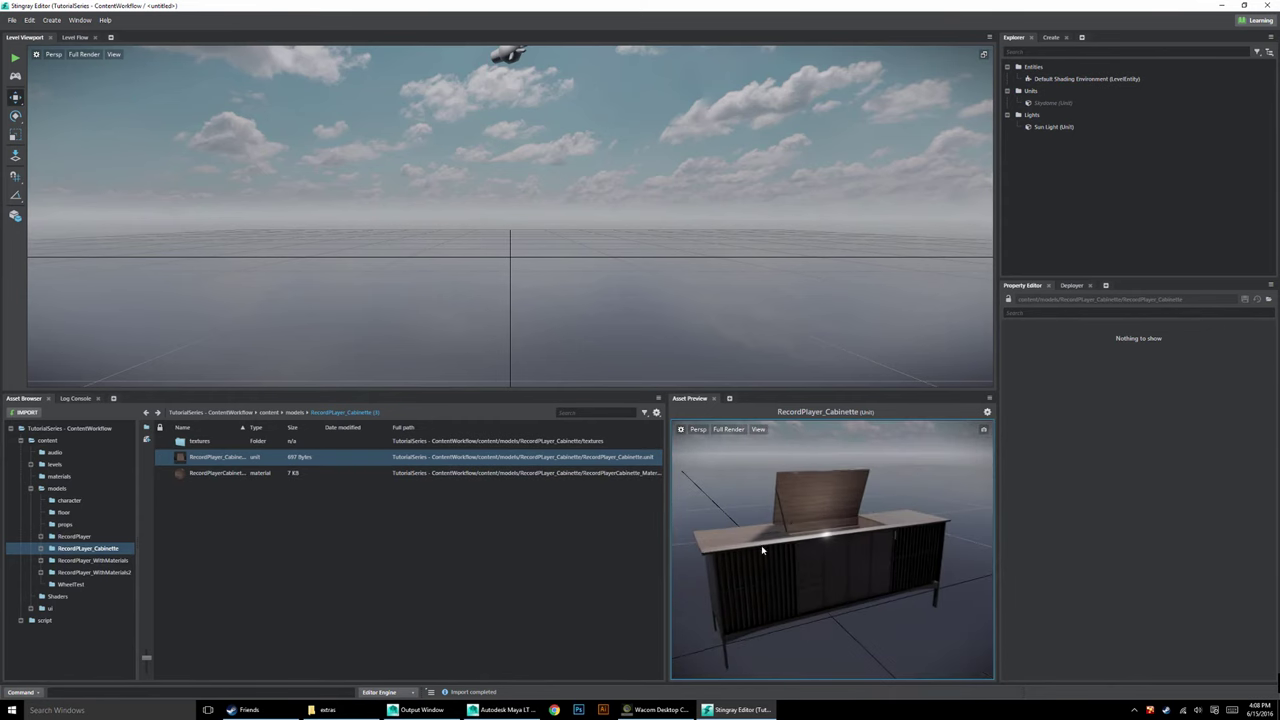
{"action": "right_click_drag", "start_coordinate": [763, 551], "coordinate": [917, 571], "text": "alt"}
{"action": "left_click_drag", "start_coordinate": [917, 571], "coordinate": [1029, 475], "text": "alt"}
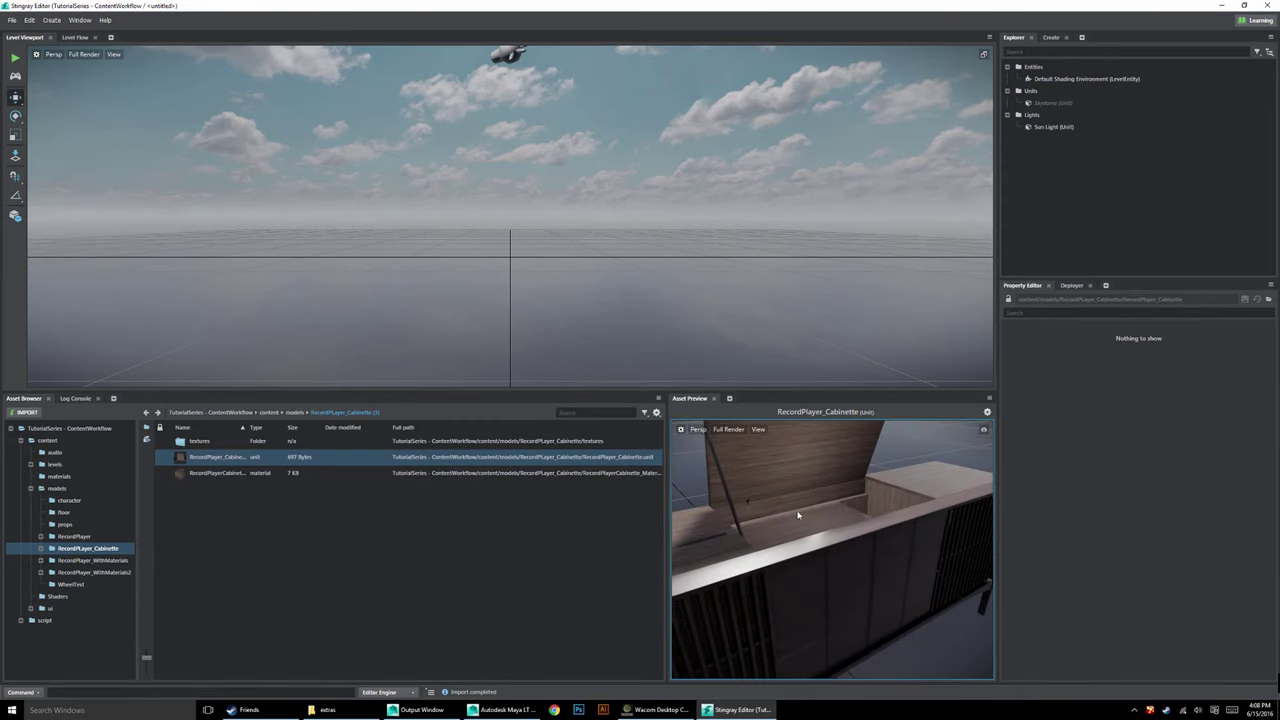
{"action": "right_click_drag", "start_coordinate": [804, 530], "coordinate": [673, 524], "text": "alt"}
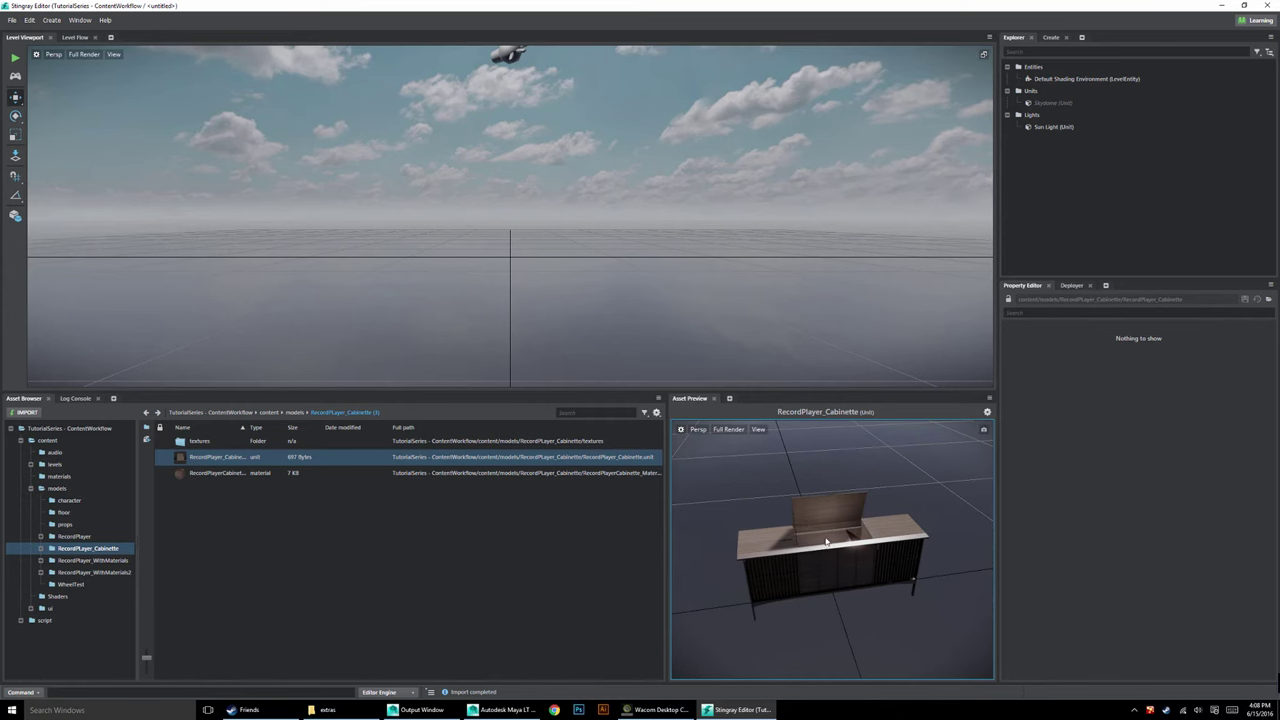
{"action": "scroll", "coordinate": [775, 597], "scroll_direction": "up", "scroll_amount": 5}
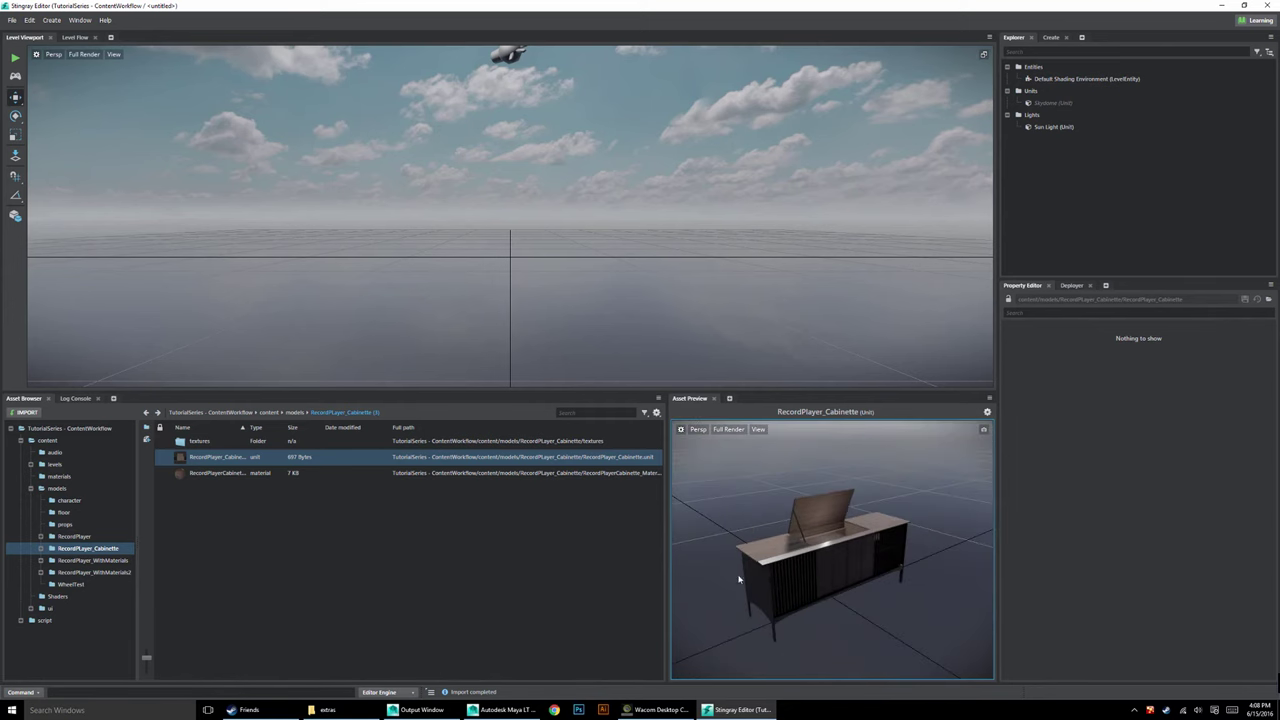
{"action": "left_click_drag", "start_coordinate": [778, 605], "coordinate": [894, 607], "text": "alt"}
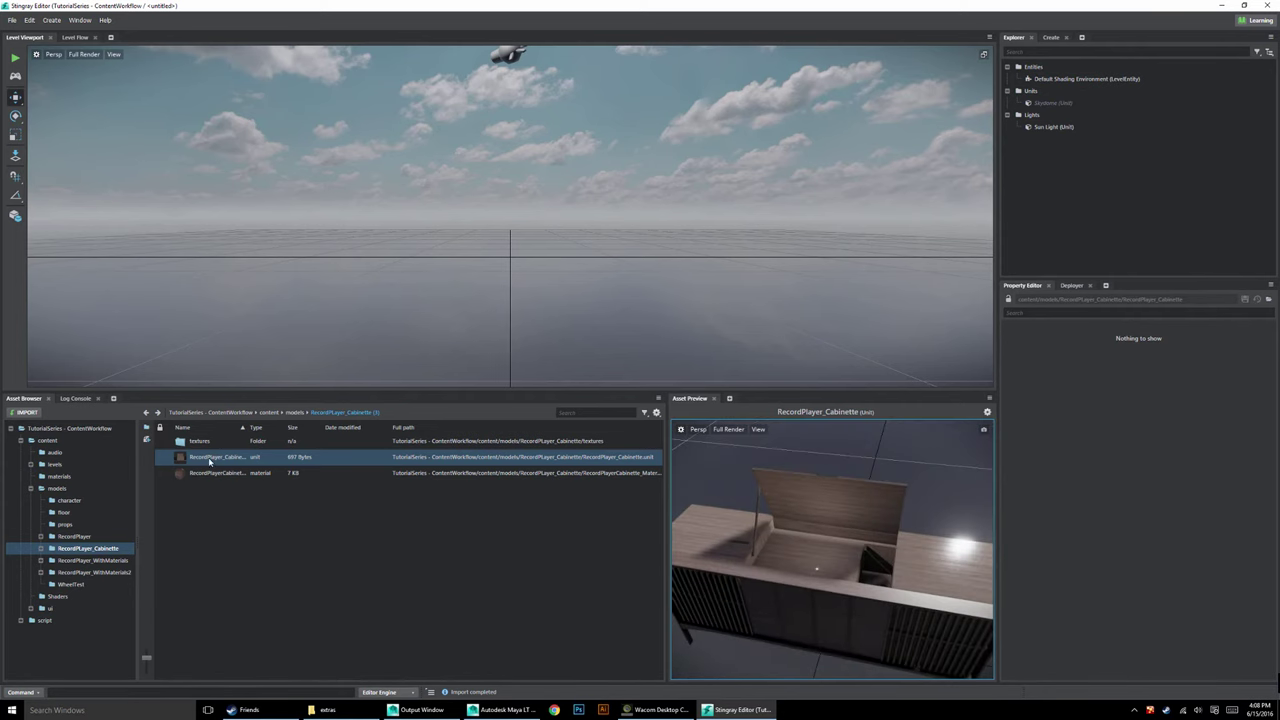
Place the RecordPlayer_Cabinette unit in the level near the centre of the grid.
{"action": "left_click_drag", "start_coordinate": [215, 457], "coordinate": [511, 267]}
{"action": "left_click", "coordinate": [511, 268]}
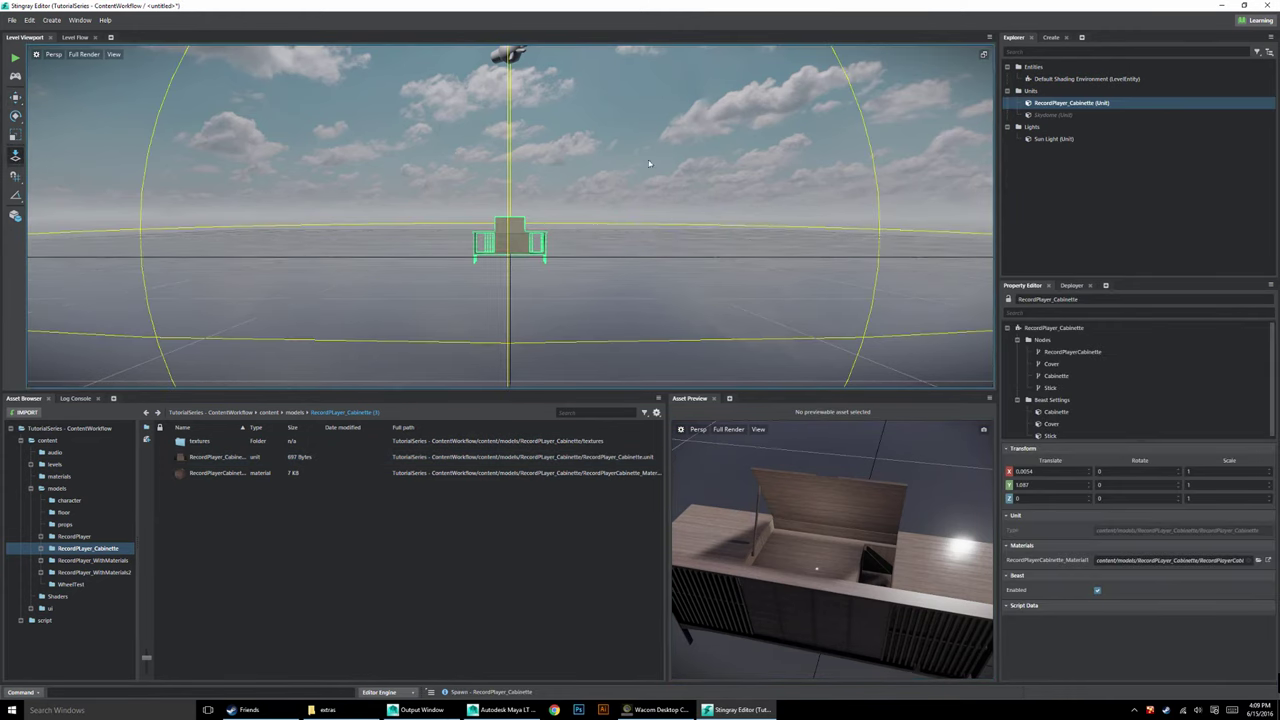
Move the placed cabinet to the level origin by setting its X and Y translation to 0.
{"action": "left_click_drag", "start_coordinate": [651, 166], "coordinate": [614, 234], "text": "alt"}
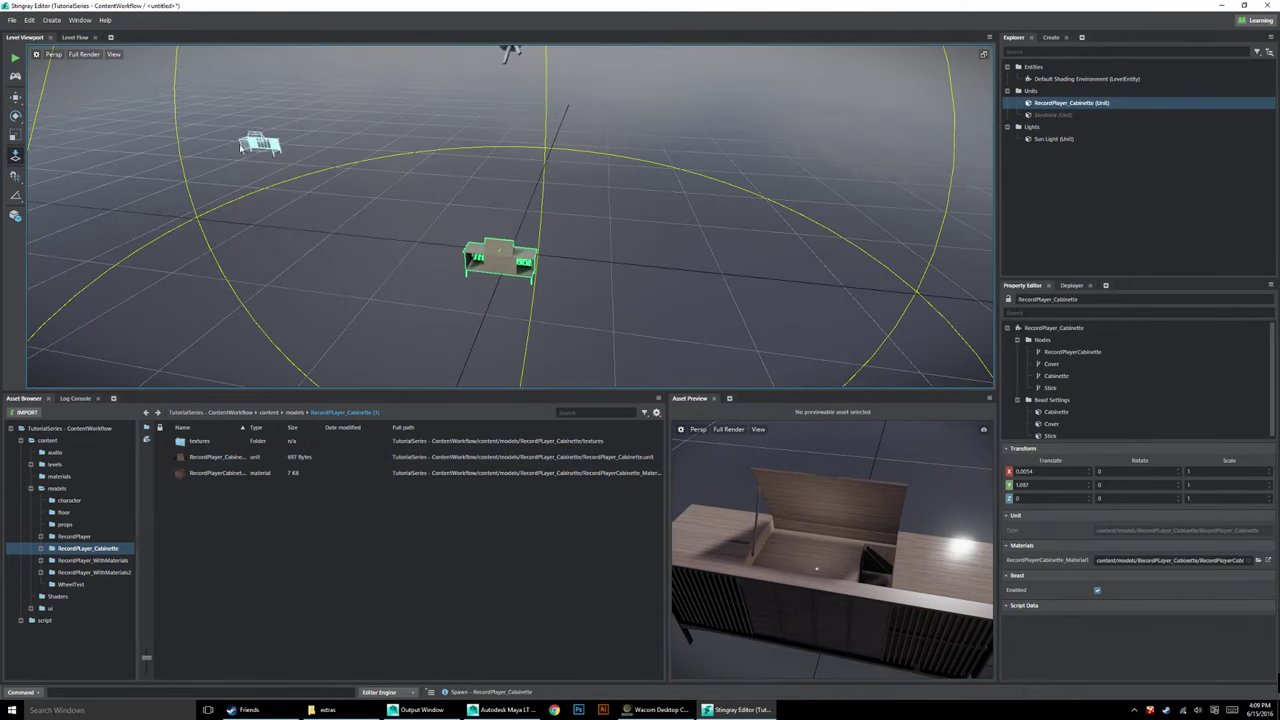
{"action": "key", "text": "w"}
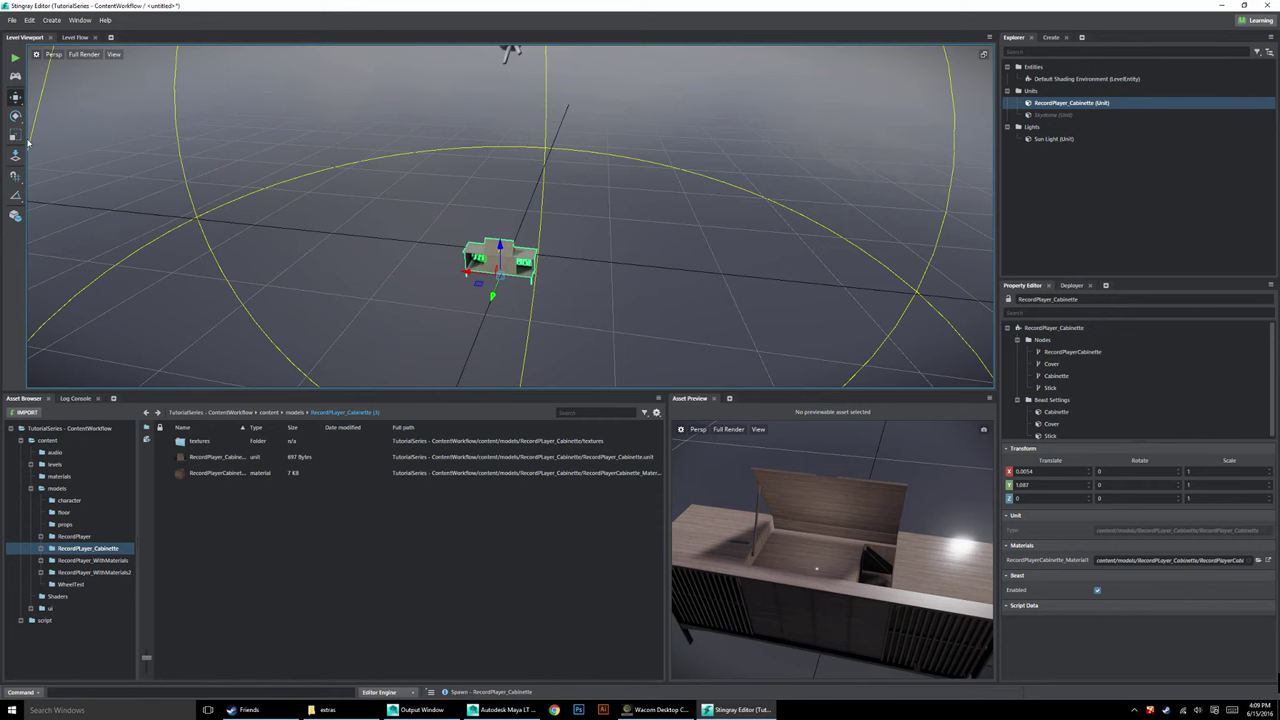
{"action": "left_click", "coordinate": [1040, 472]}
{"action": "type", "text": "0"}
{"action": "key", "text": "Tab"}
{"action": "type", "text": "0"}
{"action": "key", "text": "Tab"}
{"action": "key", "text": "Tab"}
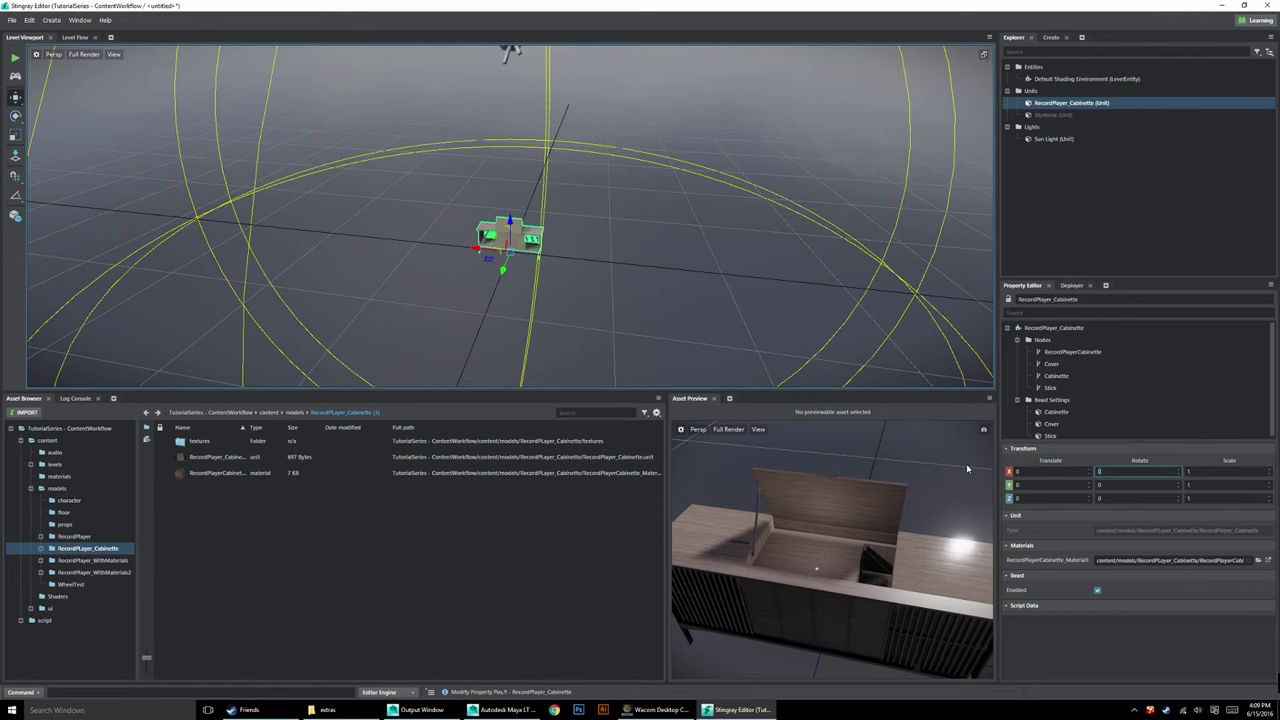
Deselect the cabinet and inspect its open lid, front and point-light glow from several angles in the level.
{"action": "left_click_drag", "start_coordinate": [680, 269], "coordinate": [413, 210], "text": "alt"}
{"action": "left_click", "coordinate": [589, 195]}
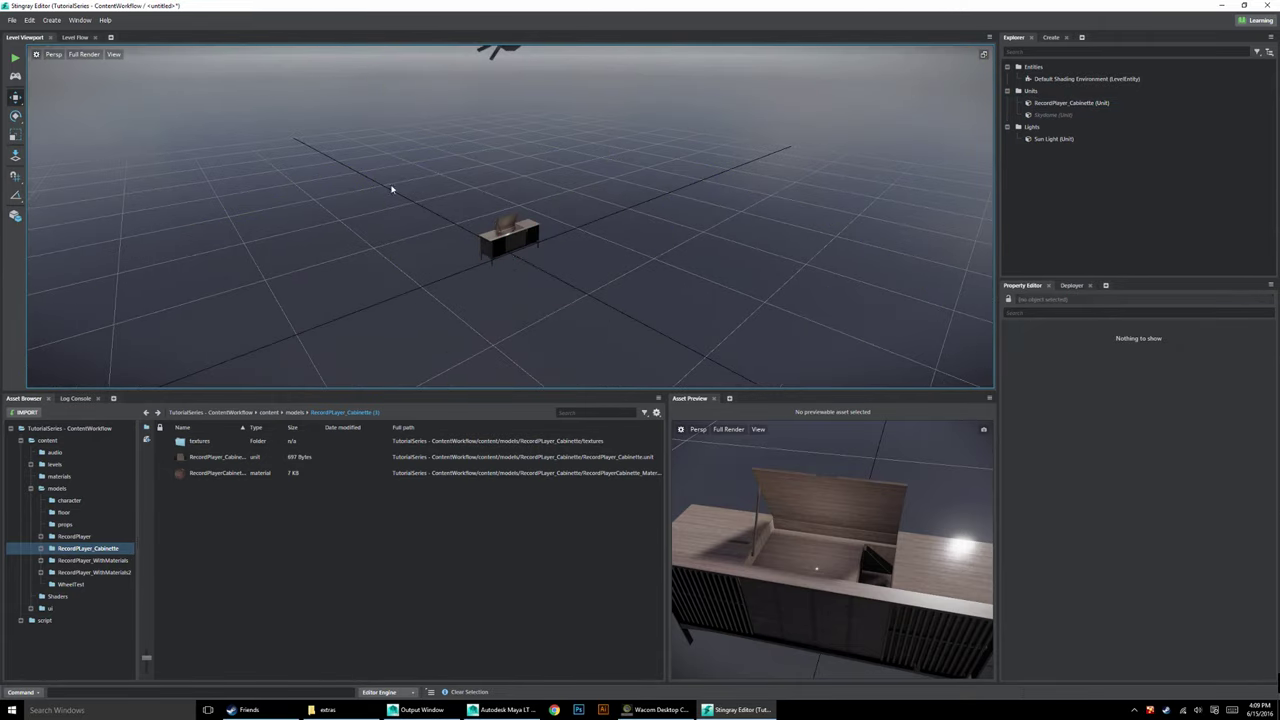
{"action": "right_click_drag", "start_coordinate": [391, 189], "coordinate": [671, 303], "text": "alt"}
{"action": "left_click_drag", "start_coordinate": [671, 303], "coordinate": [654, 214], "text": "alt"}
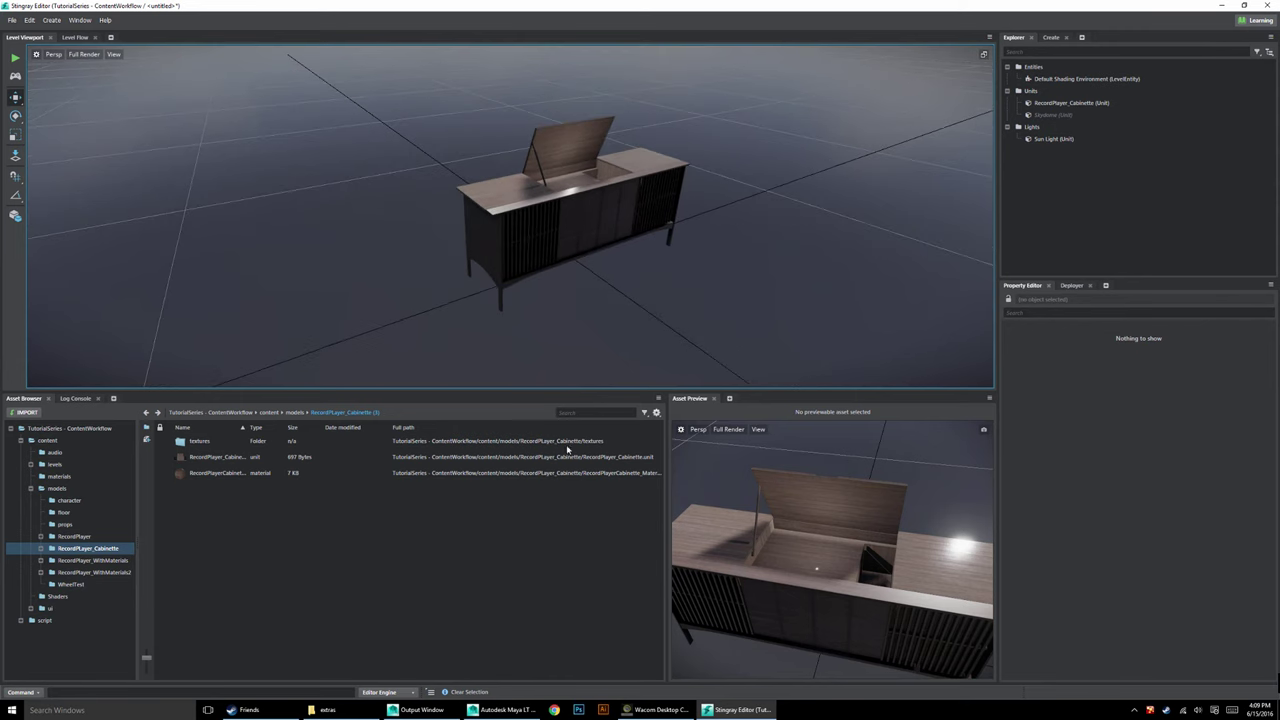
{"action": "left_click_drag", "start_coordinate": [601, 286], "coordinate": [695, 246], "text": "alt"}
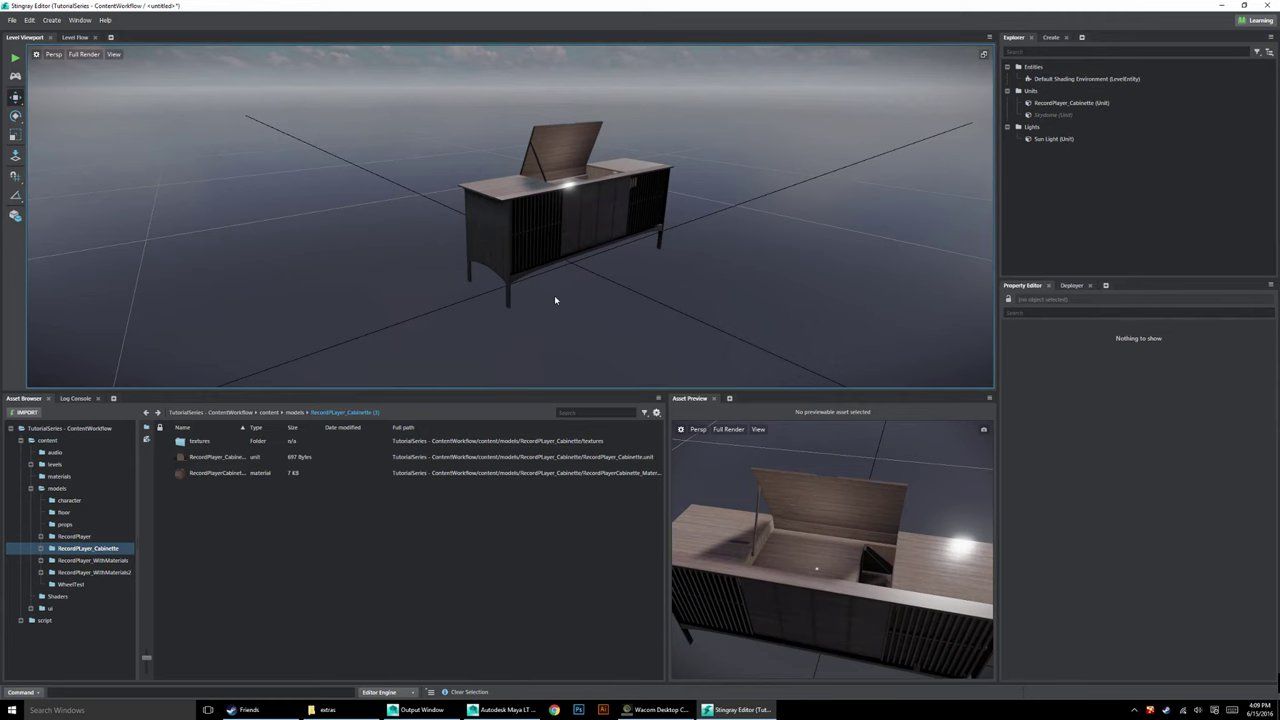
{"action": "middle_click_drag", "start_coordinate": [578, 282], "coordinate": [650, 258], "text": "alt"}
{"action": "right_click_drag", "start_coordinate": [600, 229], "coordinate": [700, 271], "text": "alt"}
{"action": "middle_click_drag", "start_coordinate": [700, 271], "coordinate": [665, 283], "text": "alt"}
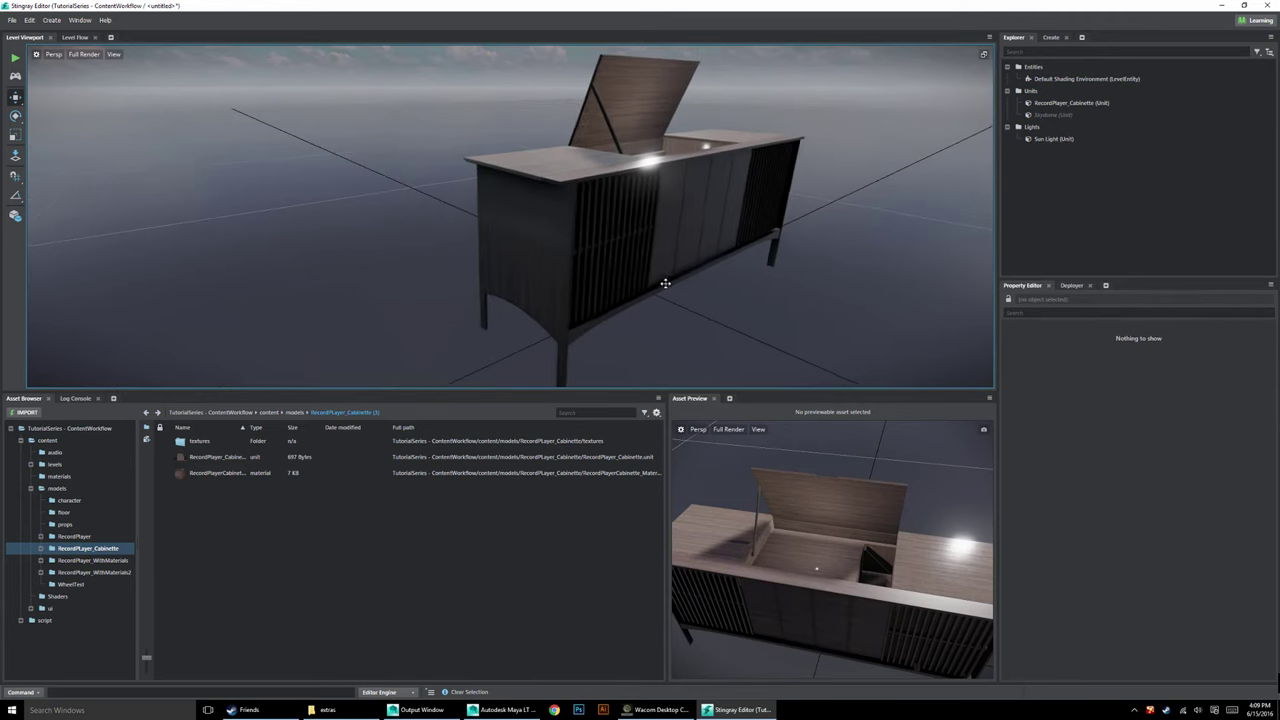
{"action": "left_click_drag", "start_coordinate": [665, 284], "coordinate": [381, 296], "text": "alt"}
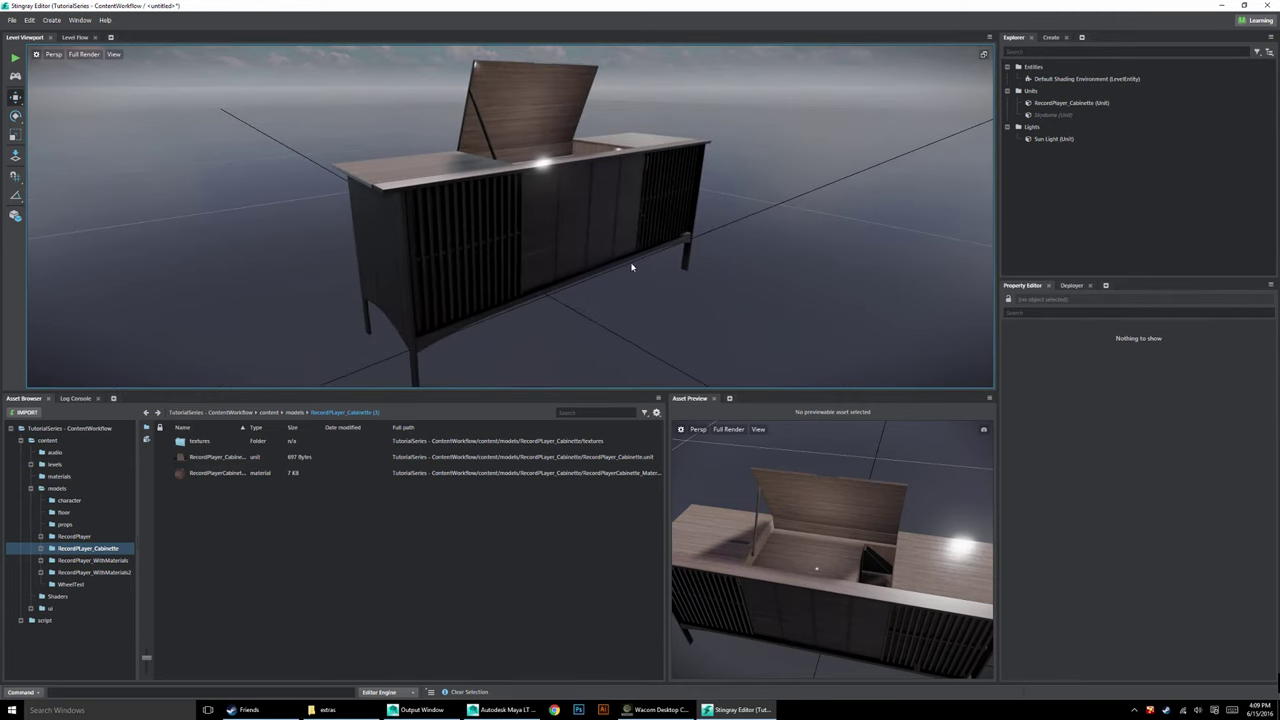
{"action": "left_click_drag", "start_coordinate": [631, 266], "coordinate": [636, 258], "text": "alt"}
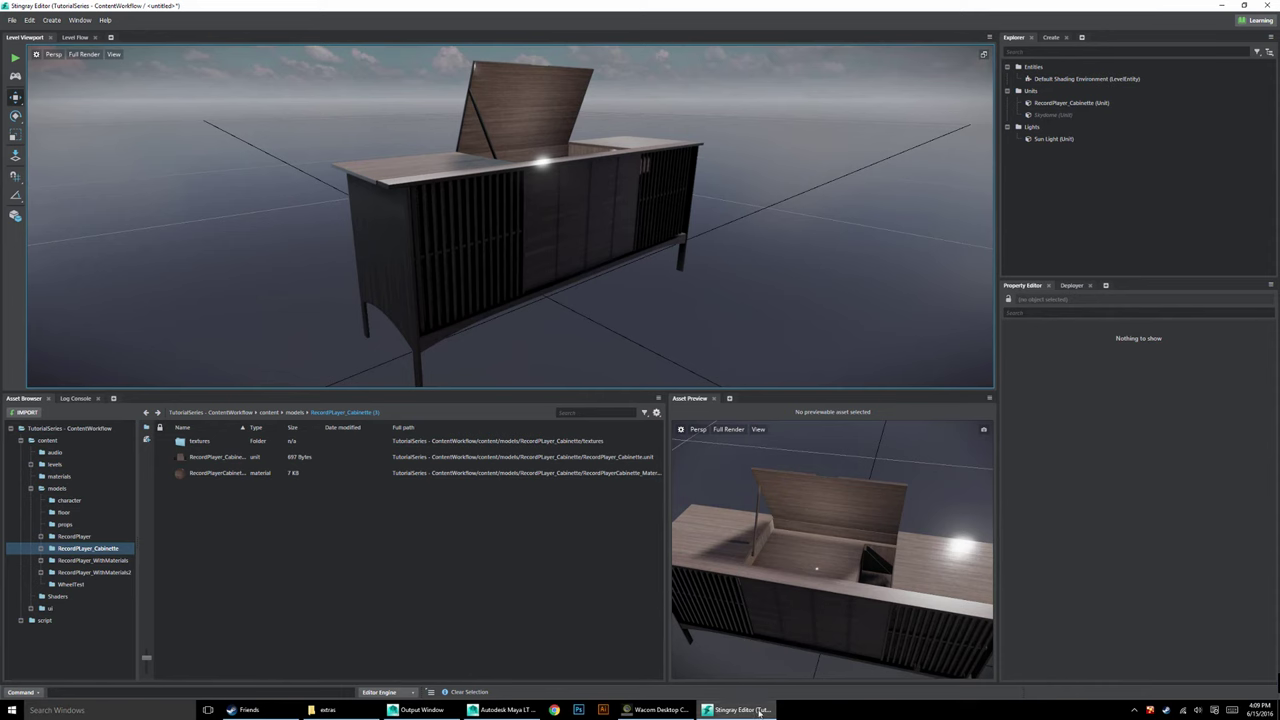
Switch to Maya LT and turn on camera tracking for the Stingray connection.
{"action": "left_click", "coordinate": [505, 710]}
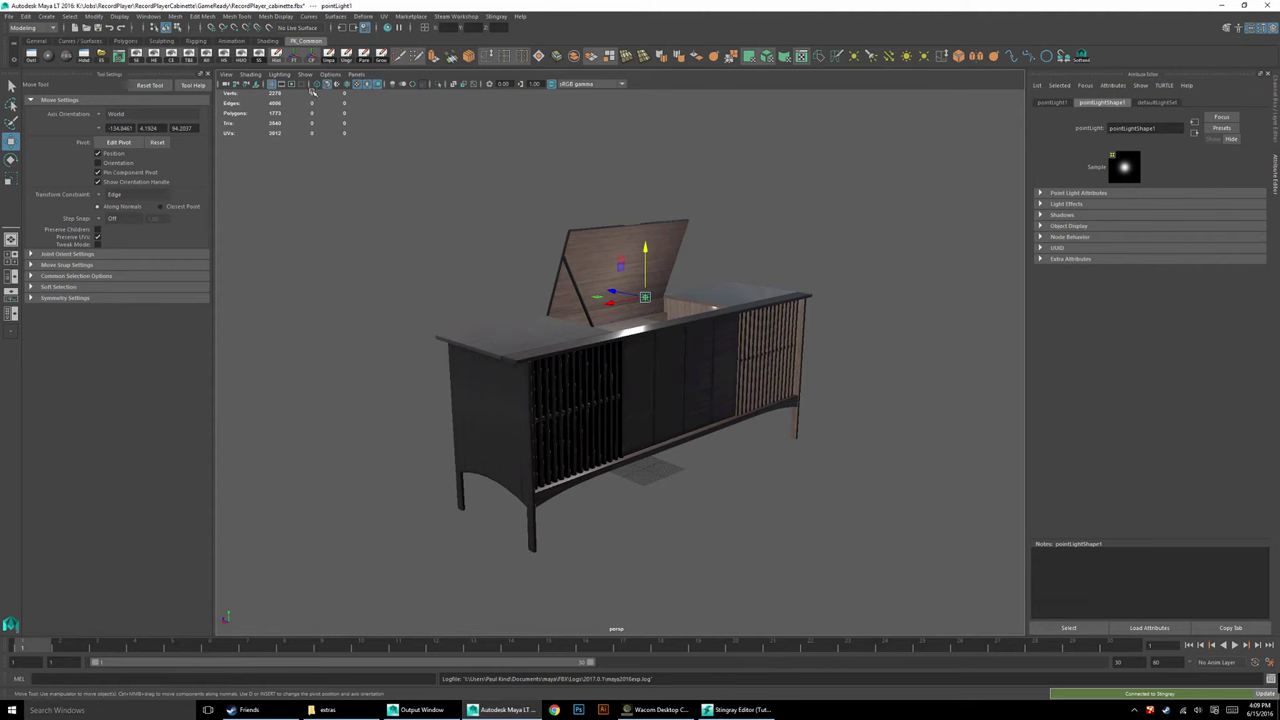
{"action": "left_click", "coordinate": [495, 17]}
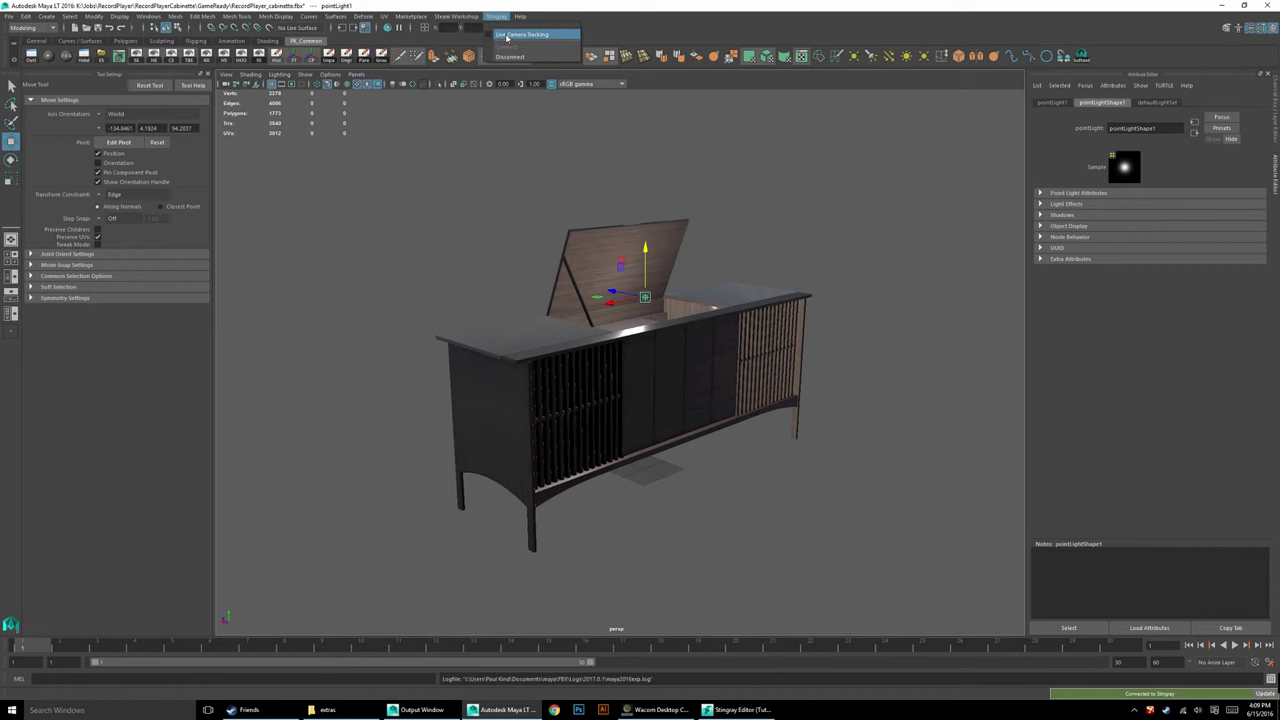
{"action": "left_click", "coordinate": [506, 37]}
{"action": "left_click", "coordinate": [495, 17]}
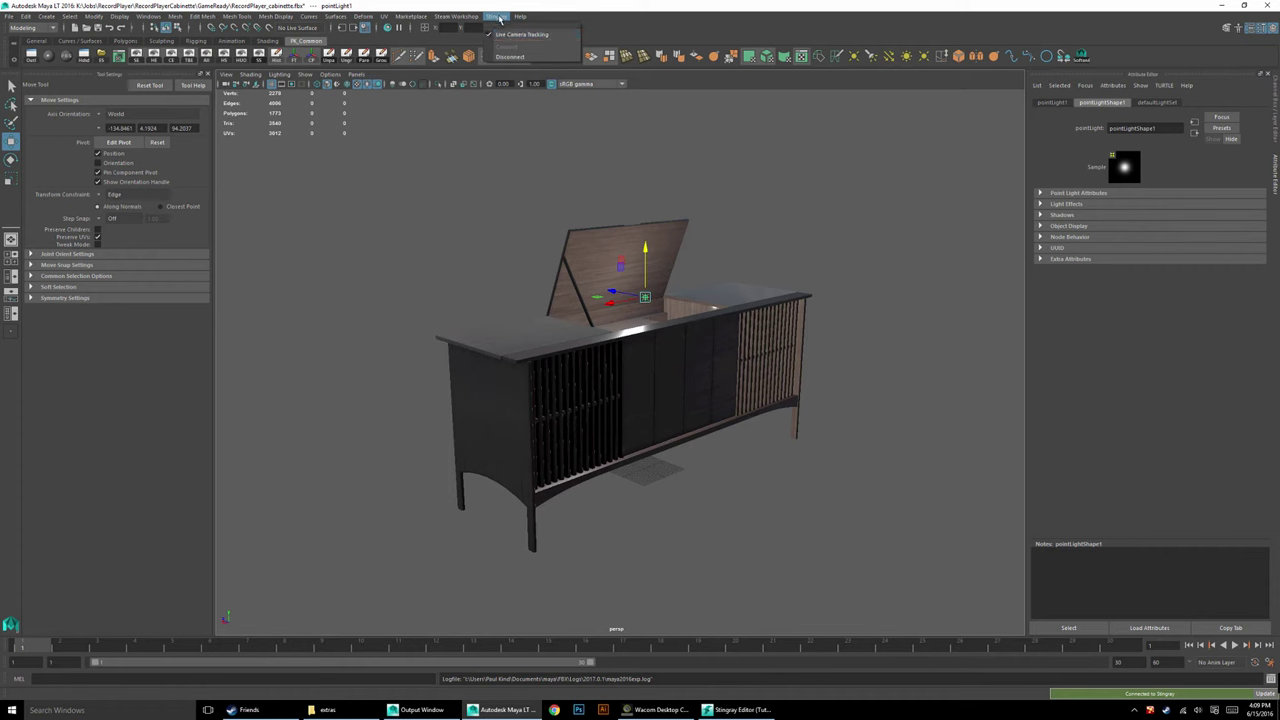
{"action": "left_click", "coordinate": [546, 145]}
Deselect the point light, view the cabinet from behind, and switch to Stingray to compare the tracked view.
{"action": "left_click", "coordinate": [443, 286]}
{"action": "left_click_drag", "start_coordinate": [439, 352], "coordinate": [640, 370], "text": "alt"}
{"action": "left_click", "coordinate": [740, 710]}
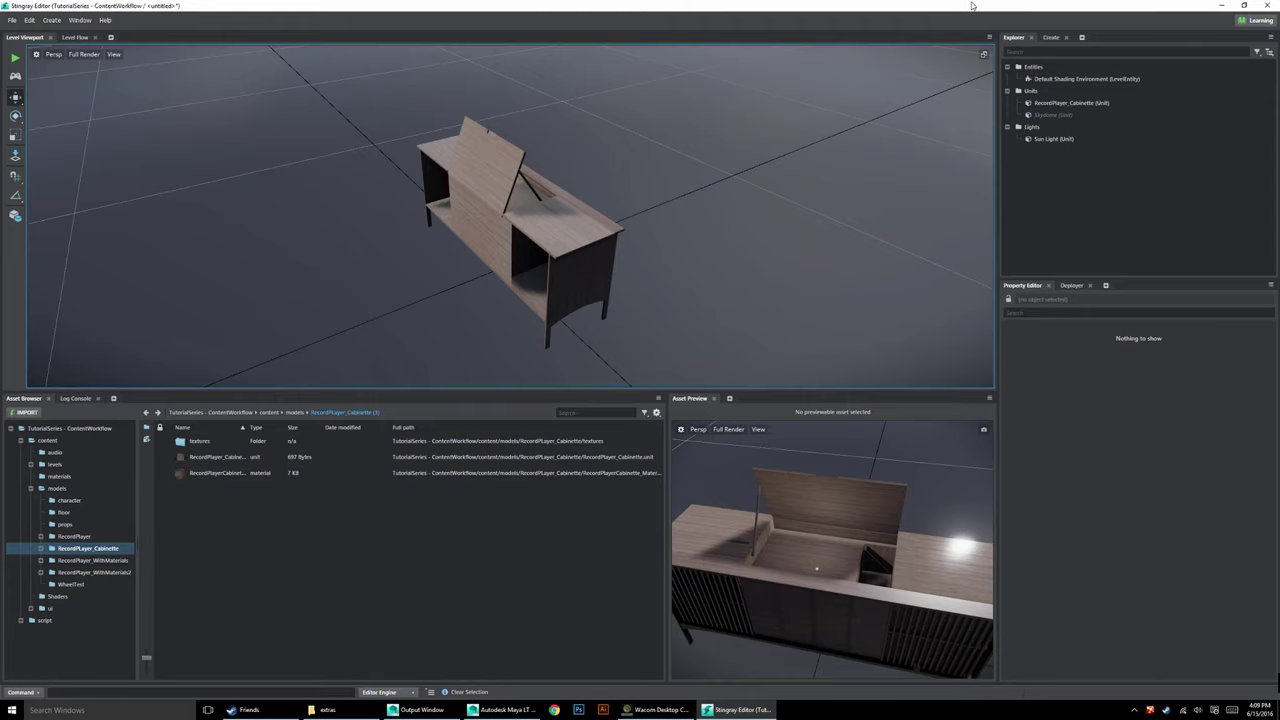
Restore the Stingray window, narrow it to about half the screen width and place it in the left half.
{"action": "left_click_drag", "start_coordinate": [971, 5], "coordinate": [905, 2]}
{"action": "left_click_drag", "start_coordinate": [1186, 6], "coordinate": [1092, 45]}
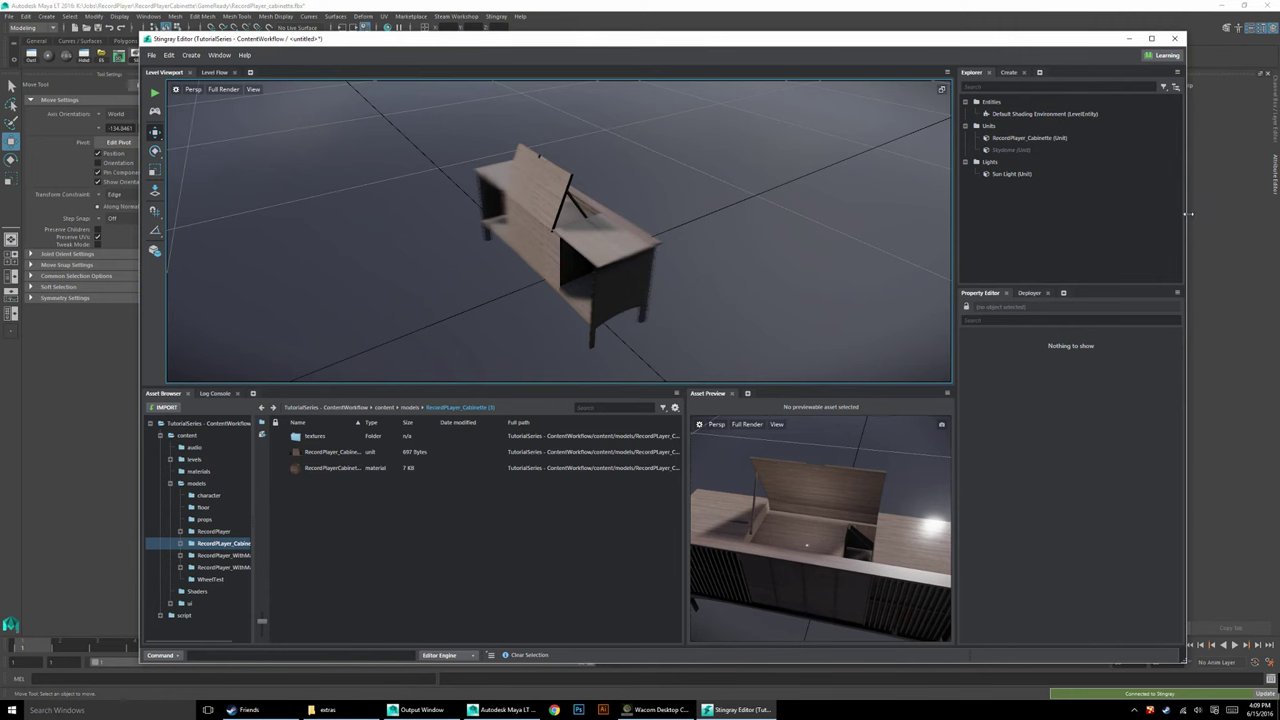
{"action": "left_click_drag", "start_coordinate": [1188, 213], "coordinate": [836, 213]}
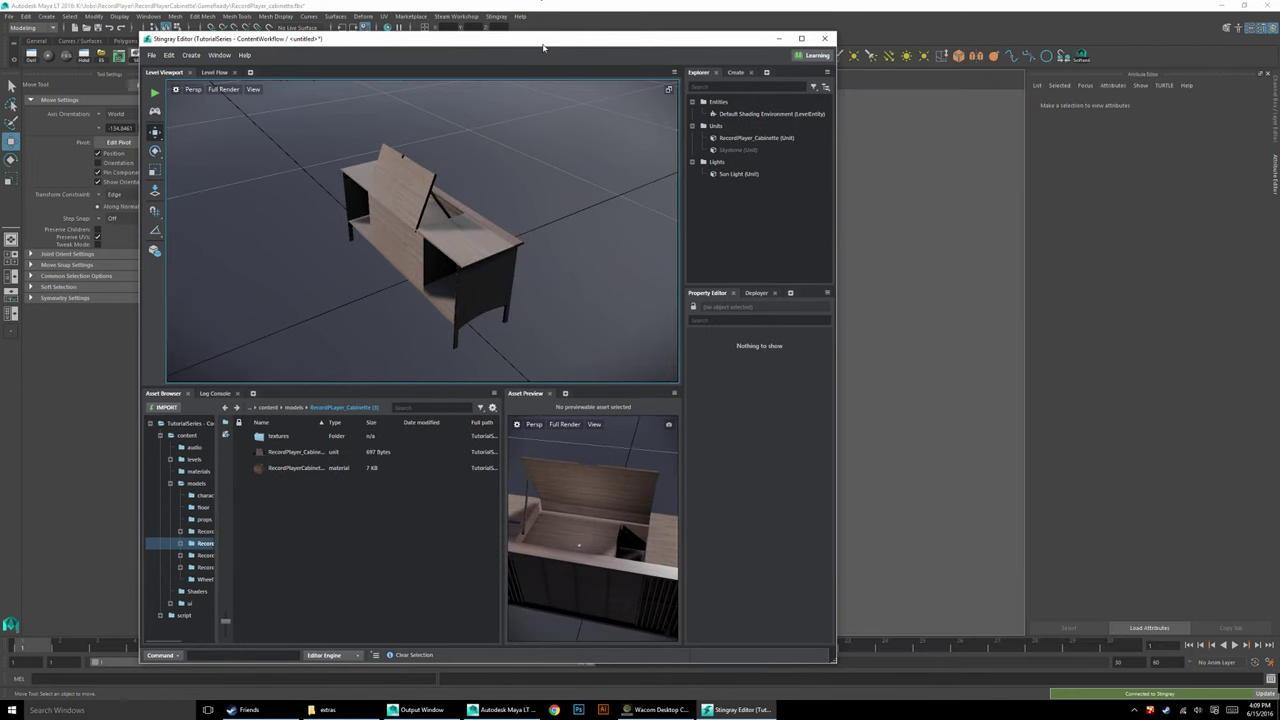
{"action": "left_click_drag", "start_coordinate": [543, 47], "coordinate": [404, 16]}
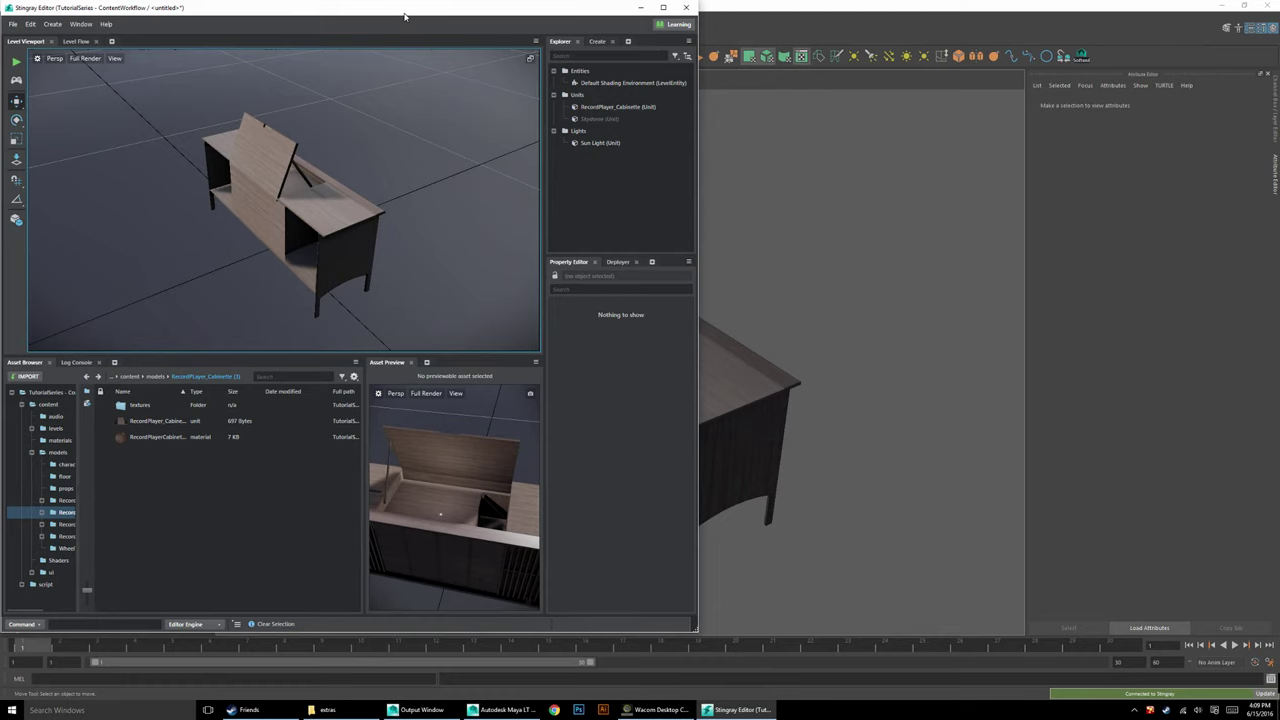
Restore the Maya LT window in the right half of the screen and stretch both windows to full height without overlap.
{"action": "left_click", "coordinate": [771, 12]}
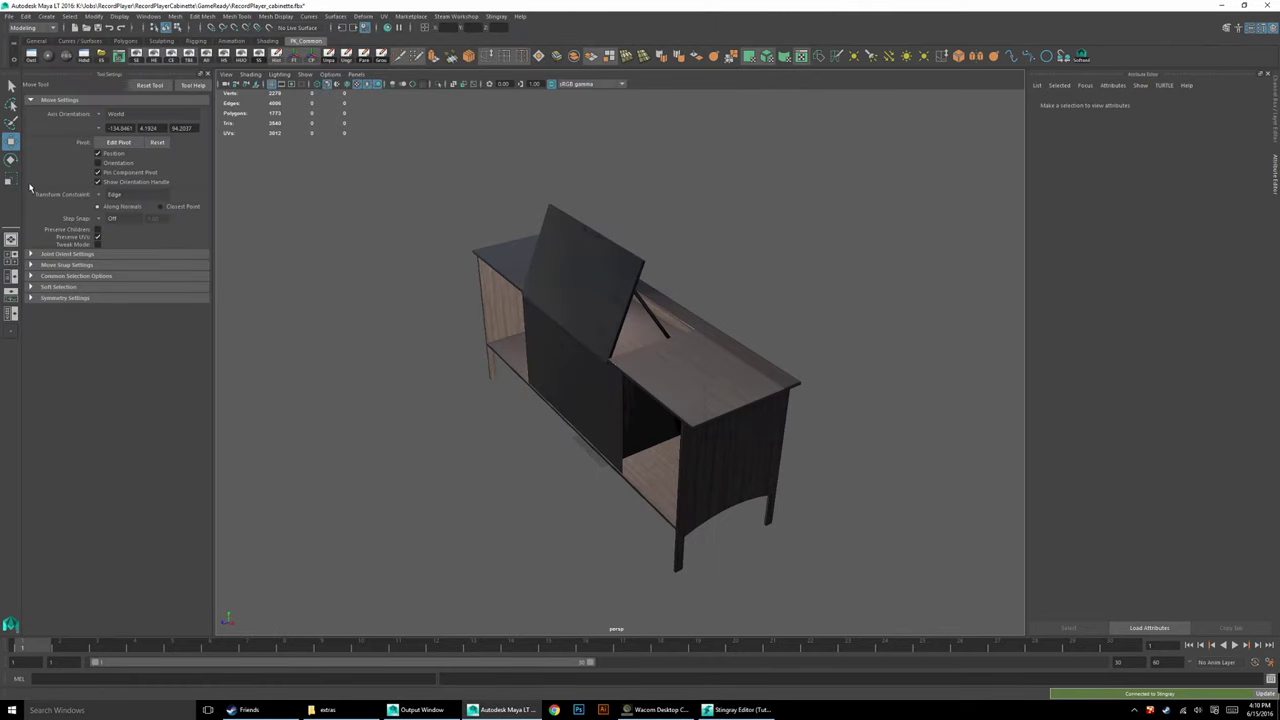
{"action": "double_click", "coordinate": [181, 6]}
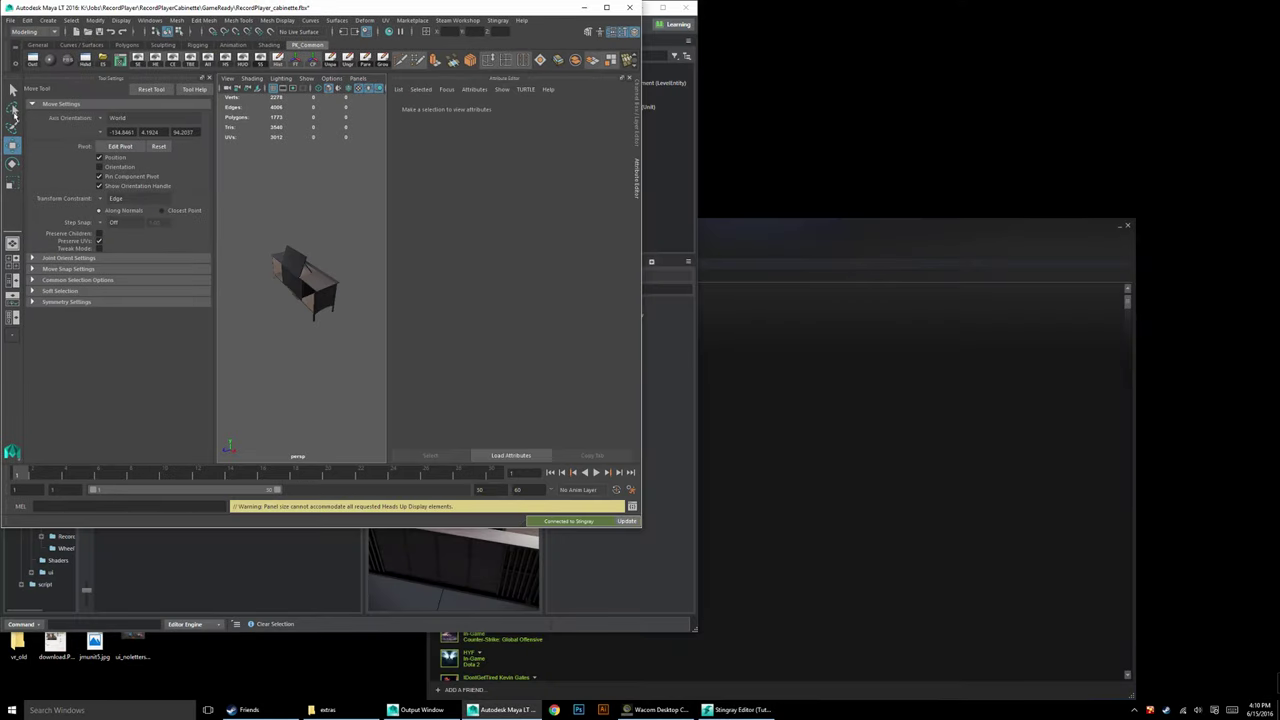
{"action": "left_click_drag", "start_coordinate": [148, 8], "coordinate": [785, 10]}
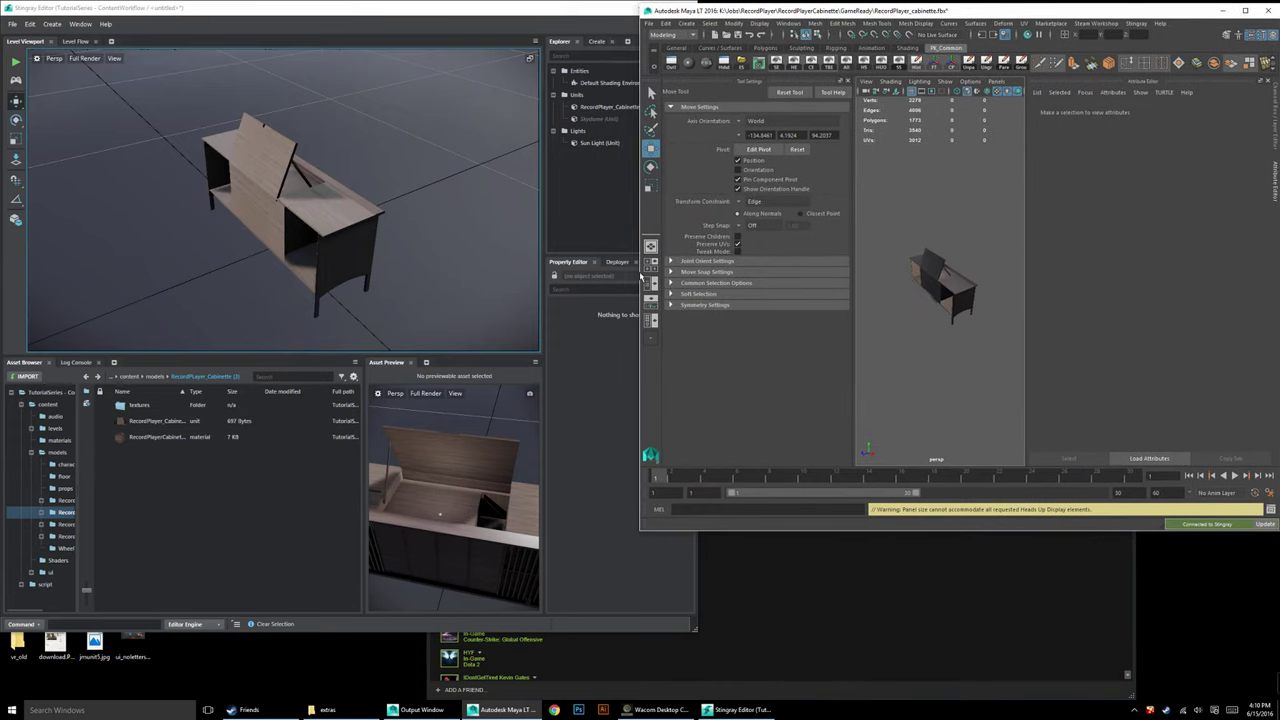
{"action": "left_click_drag", "start_coordinate": [637, 275], "coordinate": [666, 275]}
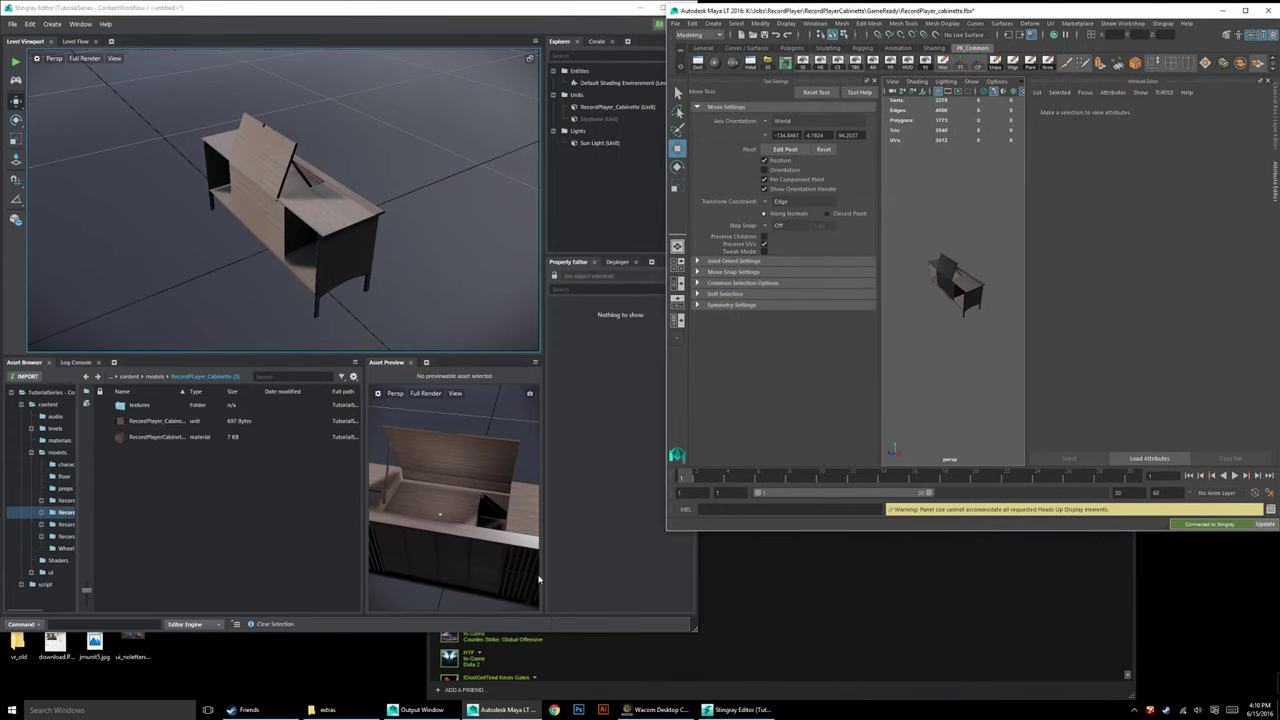
{"action": "left_click_drag", "start_coordinate": [543, 632], "coordinate": [533, 705]}
{"action": "left_click", "coordinate": [782, 437]}
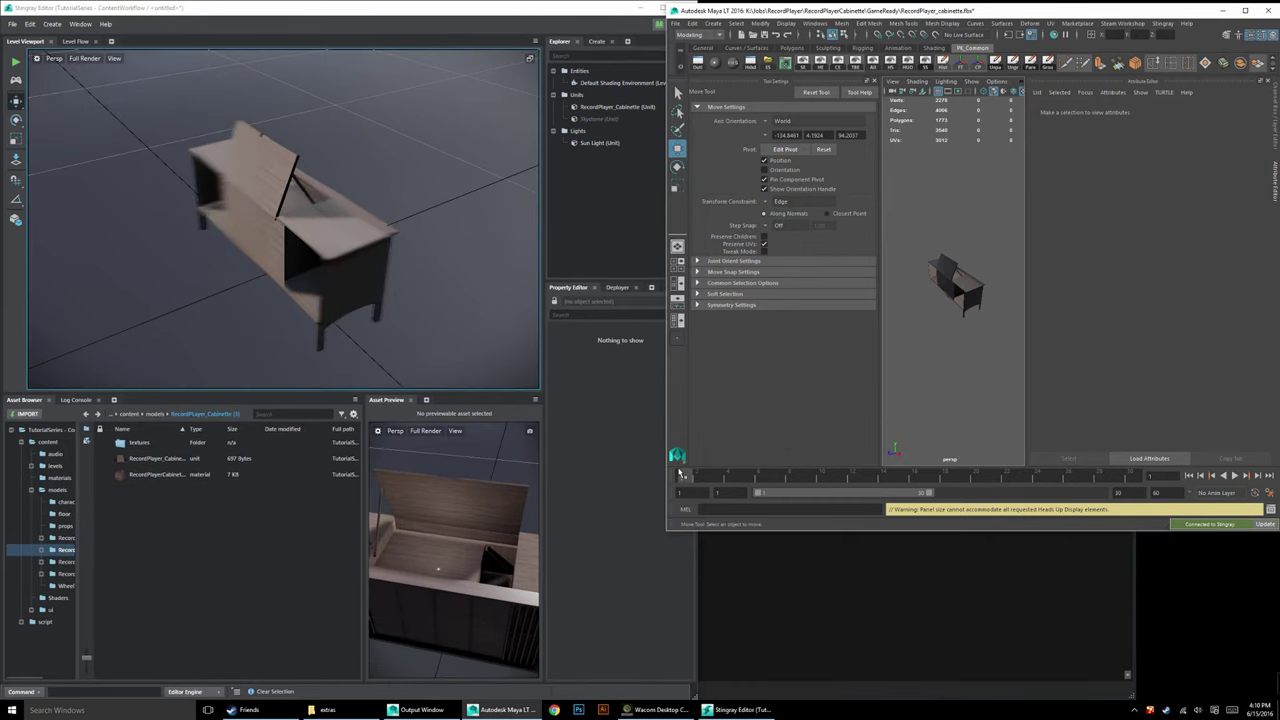
{"action": "left_click_drag", "start_coordinate": [663, 477], "coordinate": [696, 483]}
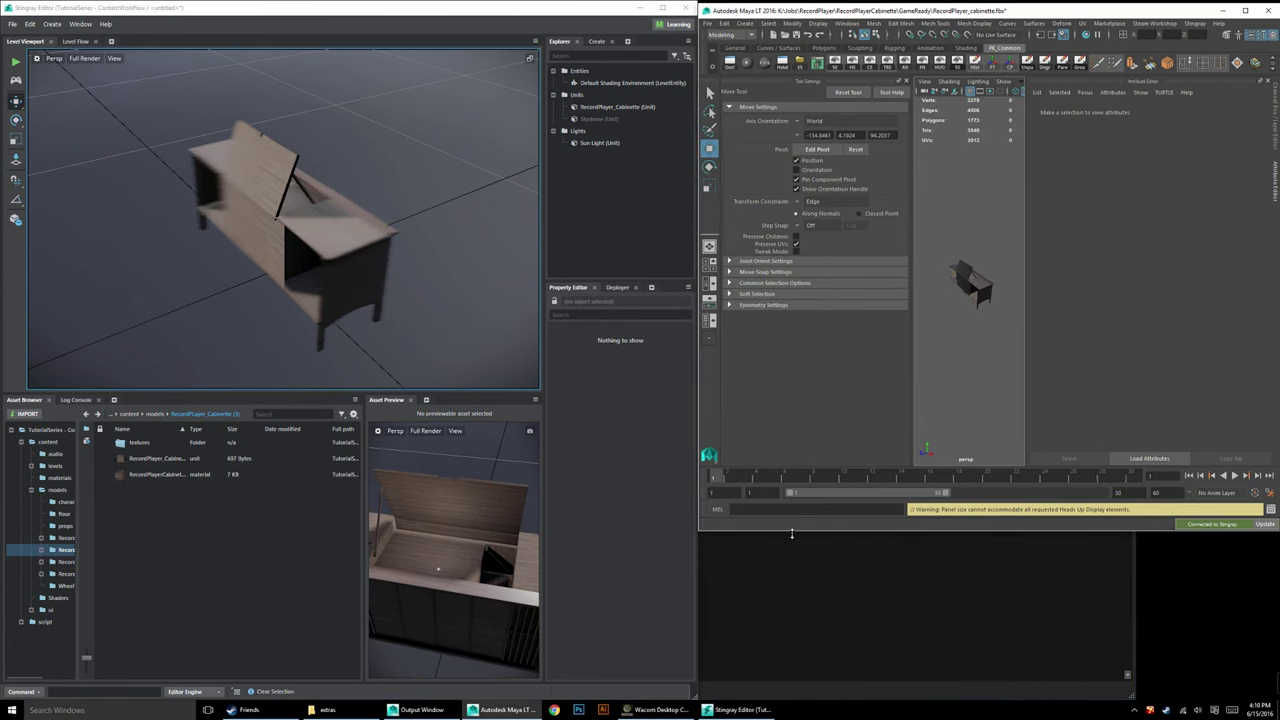
{"action": "left_click_drag", "start_coordinate": [797, 531], "coordinate": [807, 701]}
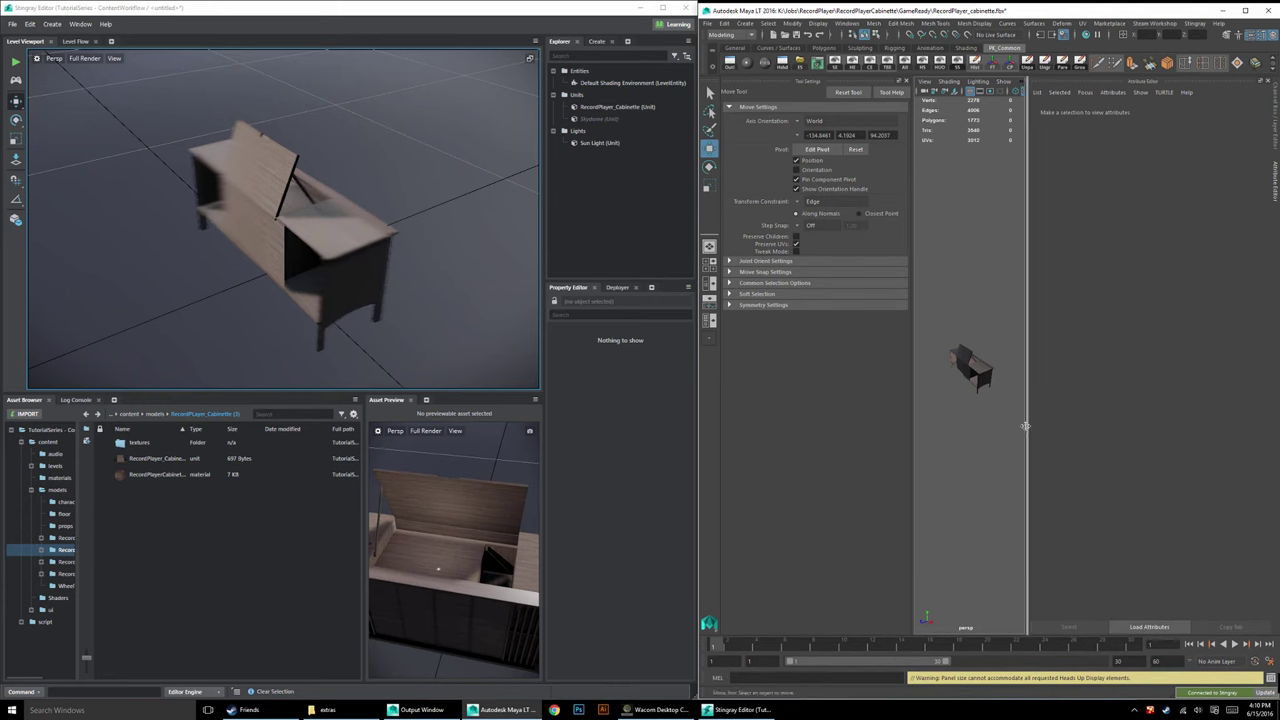
Close the Attribute Editor and Channel Box in Maya LT to enlarge its viewport.
{"action": "left_click_drag", "start_coordinate": [1026, 412], "coordinate": [1056, 420]}
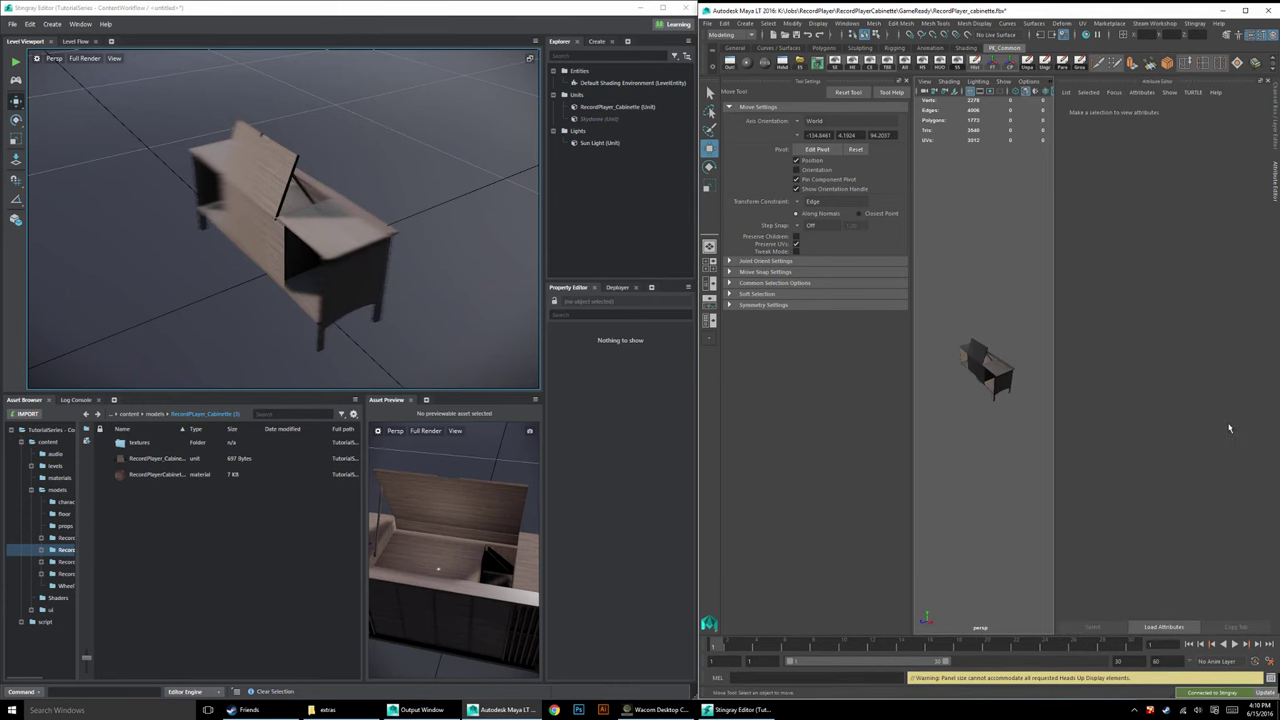
{"action": "left_click", "coordinate": [1270, 84]}
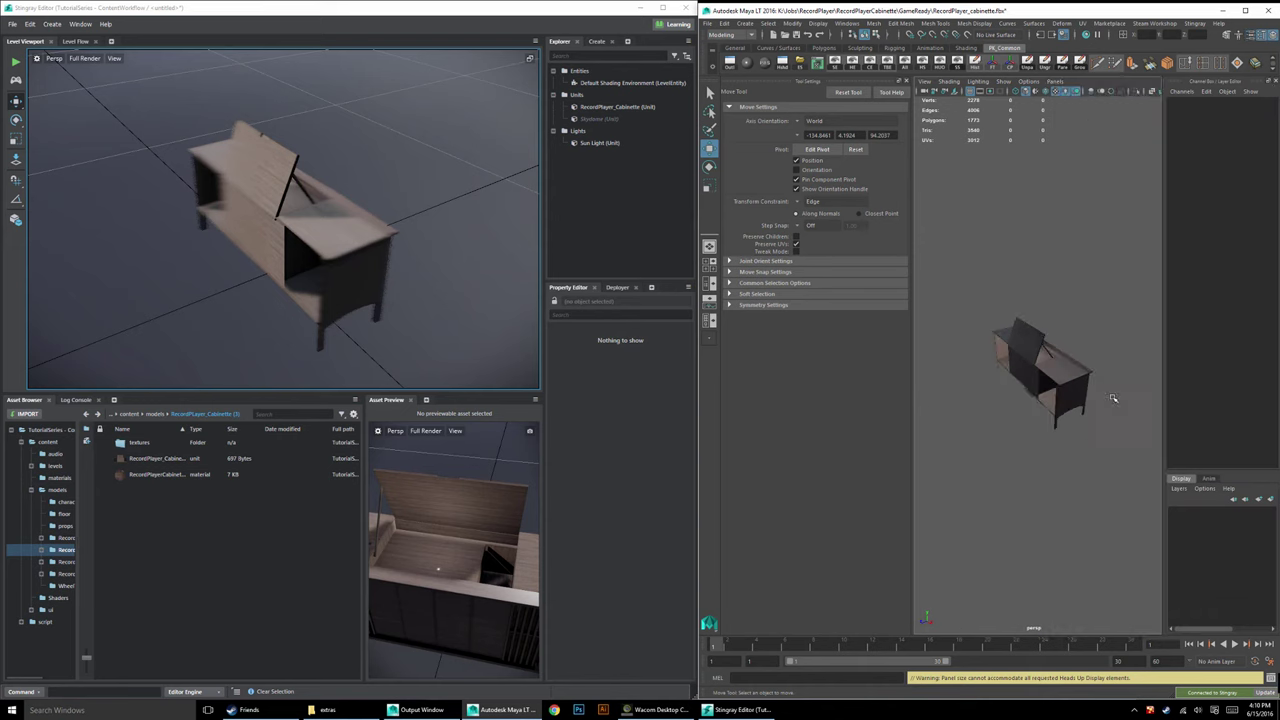
{"action": "left_click", "coordinate": [1275, 84]}
Orbit and zoom around the cabinet in Maya LT to test the camera tracking in Stingray.
{"action": "left_click_drag", "start_coordinate": [1080, 497], "coordinate": [998, 447], "text": "alt"}
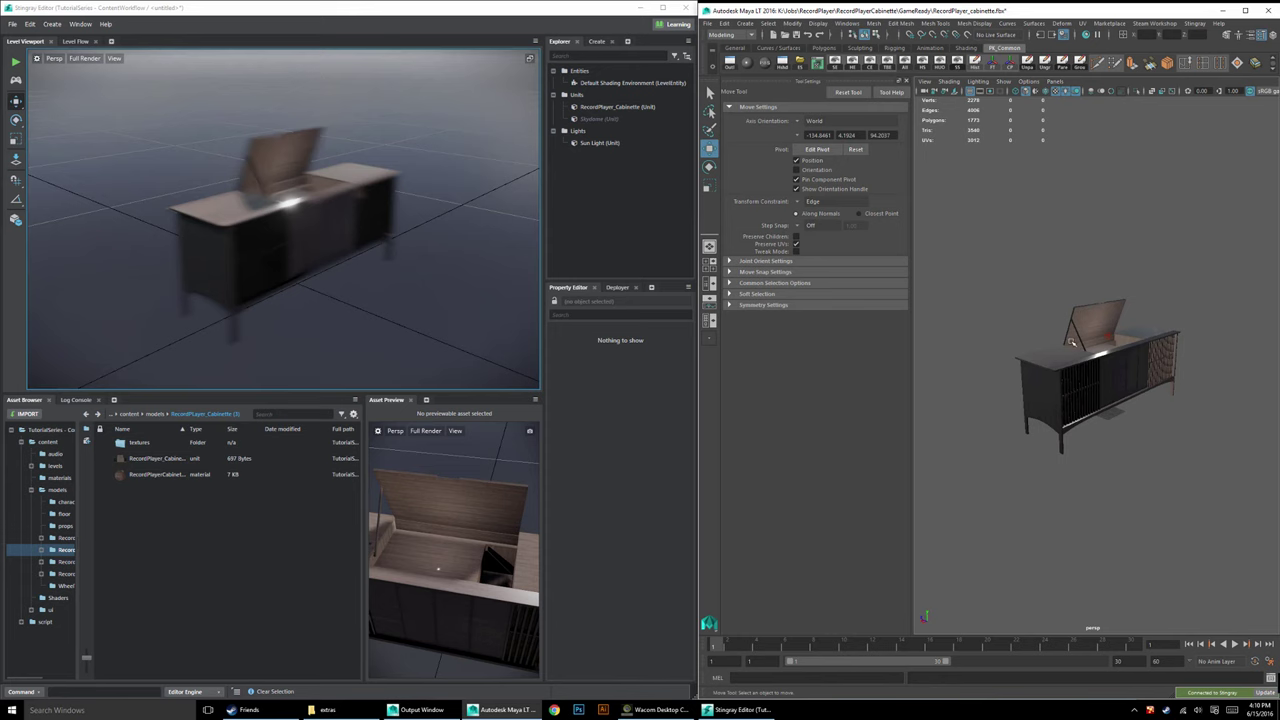
{"action": "right_click_drag", "start_coordinate": [1072, 342], "coordinate": [1118, 360], "text": "alt"}
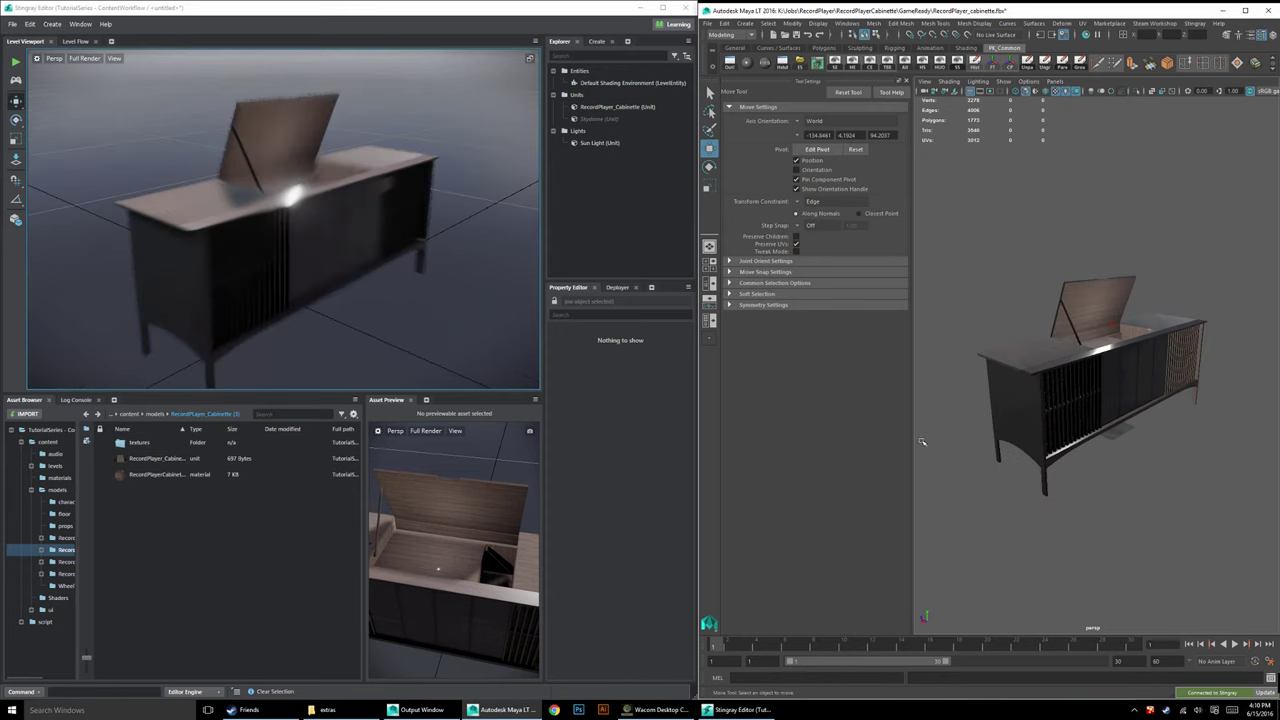
{"action": "left_click_drag", "start_coordinate": [1128, 437], "coordinate": [1092, 402], "text": "alt"}
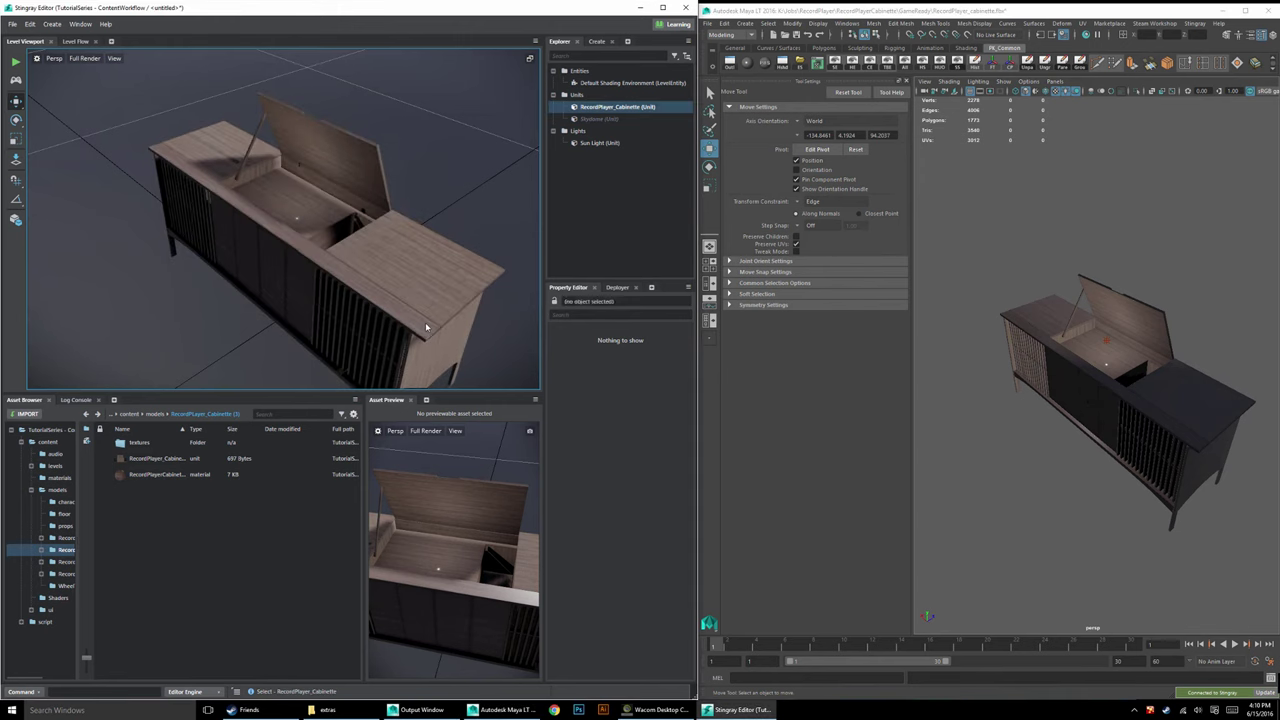
Select the cabinet in Stingray and check the level viewport's Update Mode options.
{"action": "left_click", "coordinate": [426, 327]}
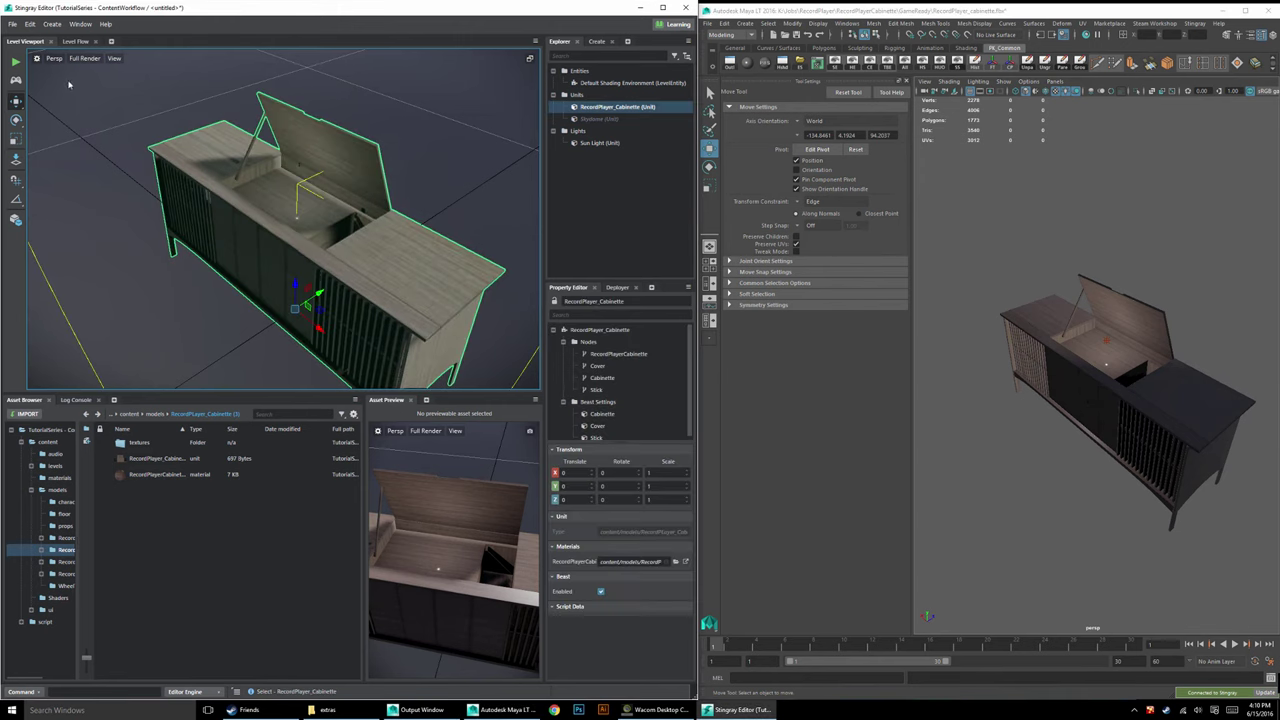
{"action": "left_click", "coordinate": [37, 59]}
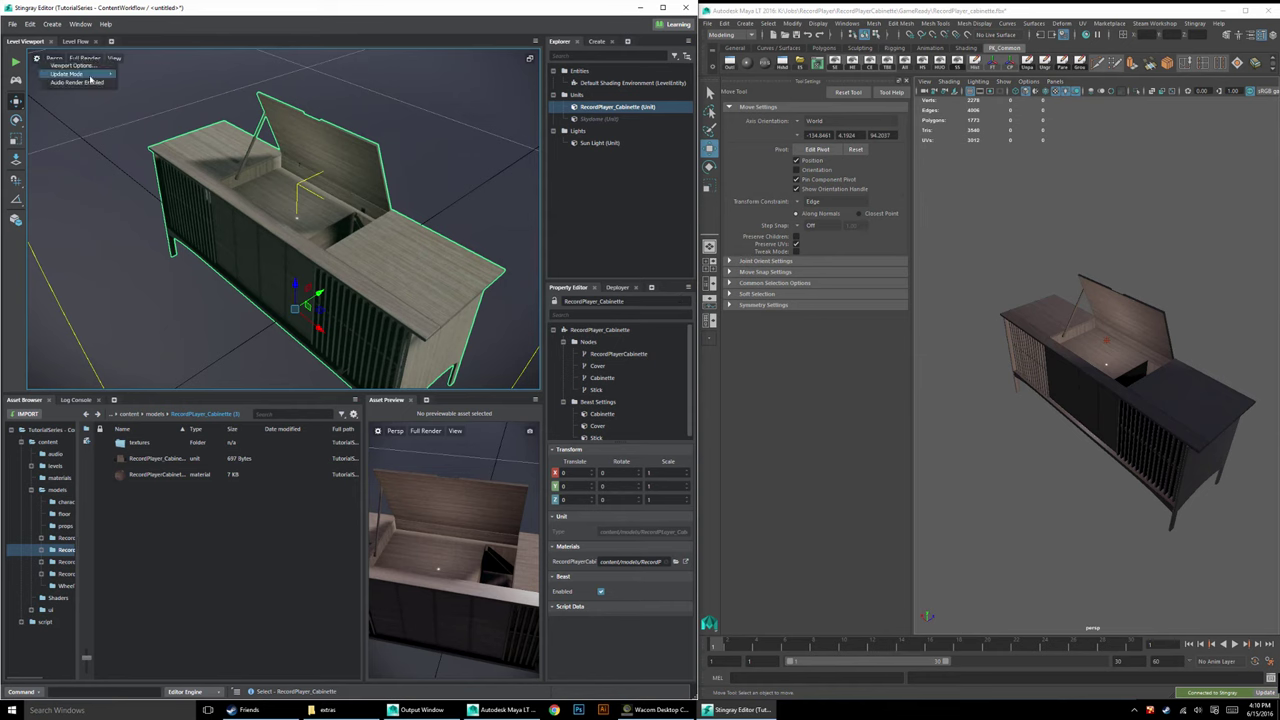
{"action": "left_click", "coordinate": [148, 79]}
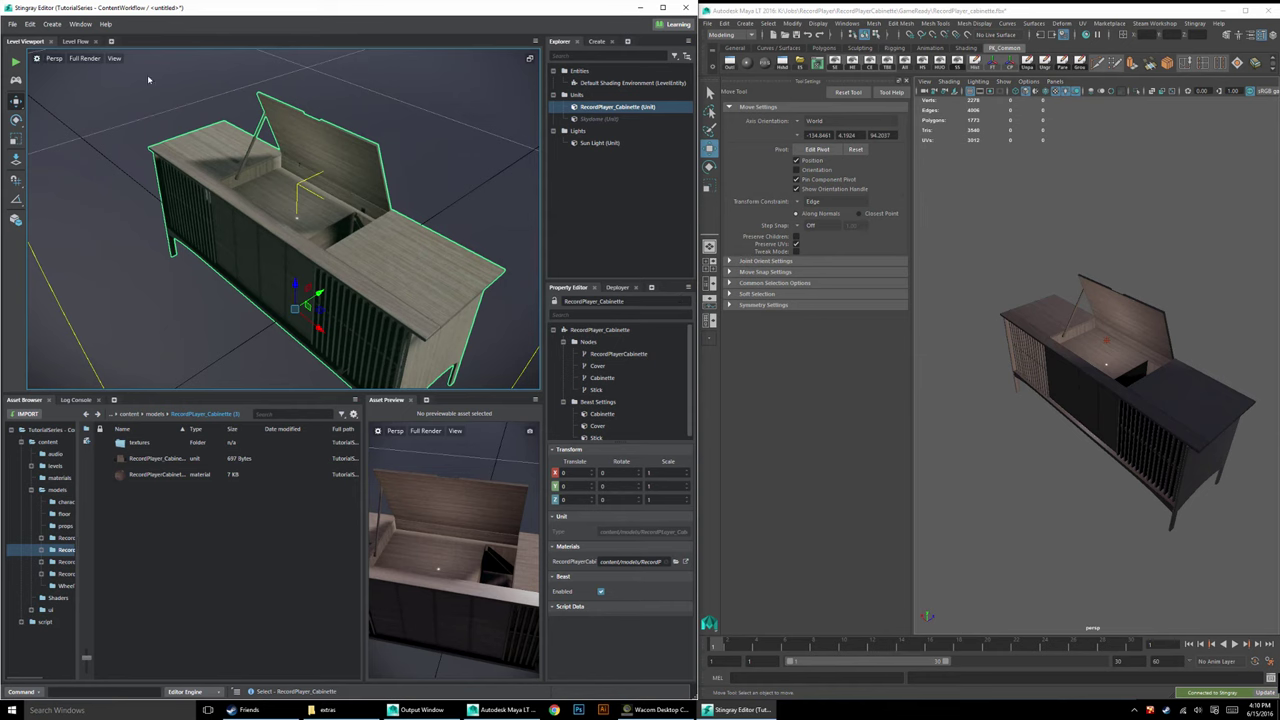
Compare the cabinet in both viewports by orbiting in Maya LT and navigating in the Stingray level.
{"action": "left_click_drag", "start_coordinate": [1003, 421], "coordinate": [1129, 414], "text": "alt"}
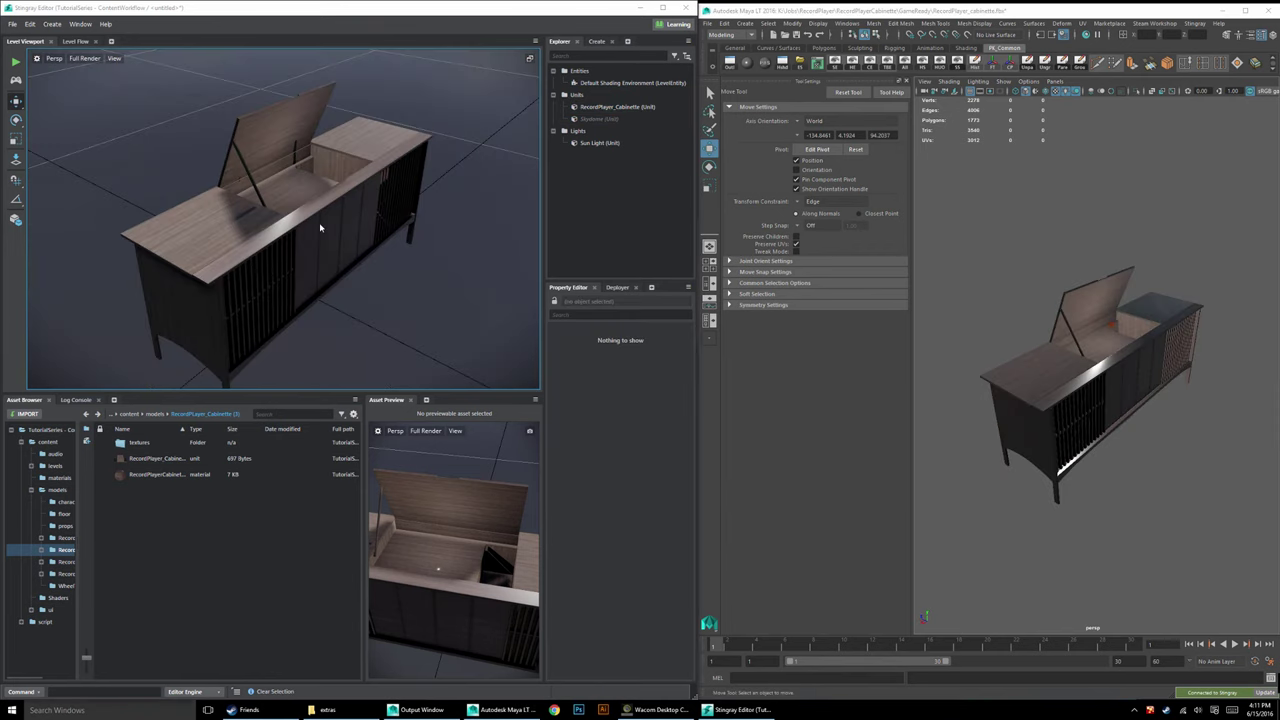
{"action": "left_click_drag", "start_coordinate": [284, 313], "coordinate": [463, 237], "text": "alt"}
{"action": "right_click_drag", "start_coordinate": [463, 237], "coordinate": [300, 230], "text": "alt"}
{"action": "key", "text": "w"}
{"action": "key", "text": "w"}
{"action": "key", "text": "s"}
{"action": "key", "text": "w"}
{"action": "key", "text": "s"}
{"action": "key", "text": "s"}
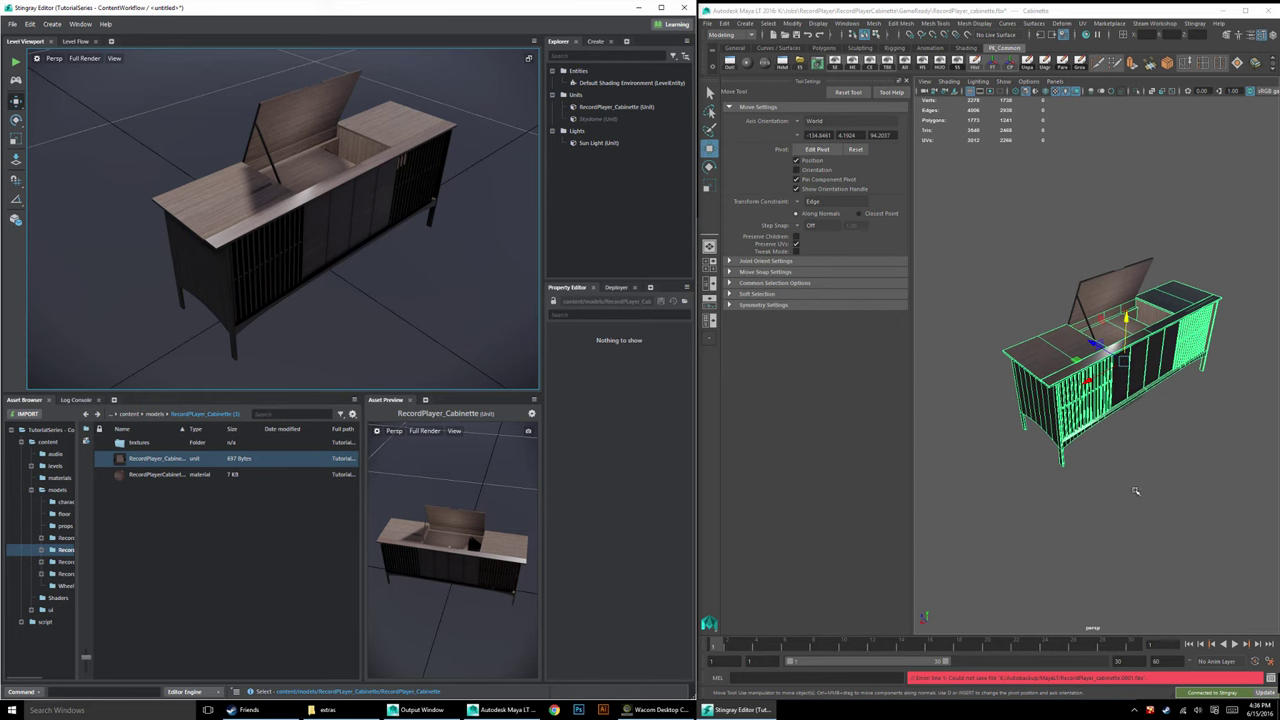
Start a new scene in Maya LT, discarding the changes to the cabinet scene.
{"action": "left_click", "coordinate": [963, 485]}
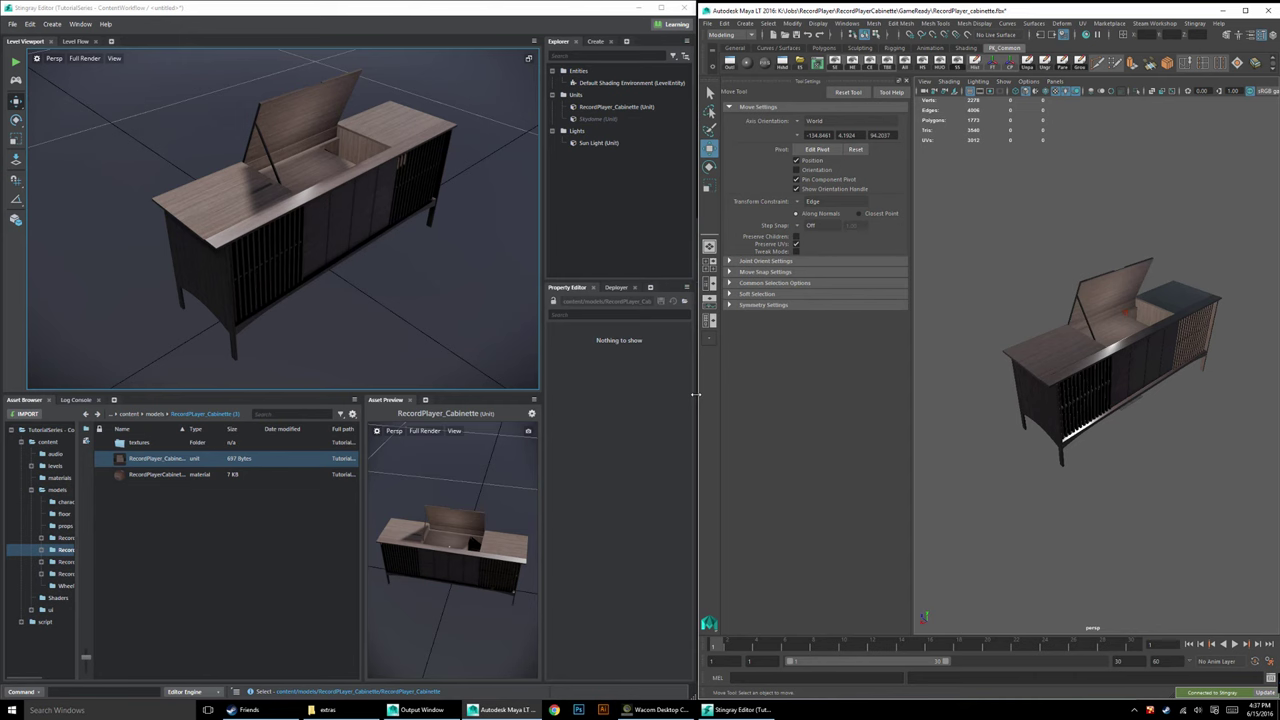
{"action": "left_click", "coordinate": [724, 23]}
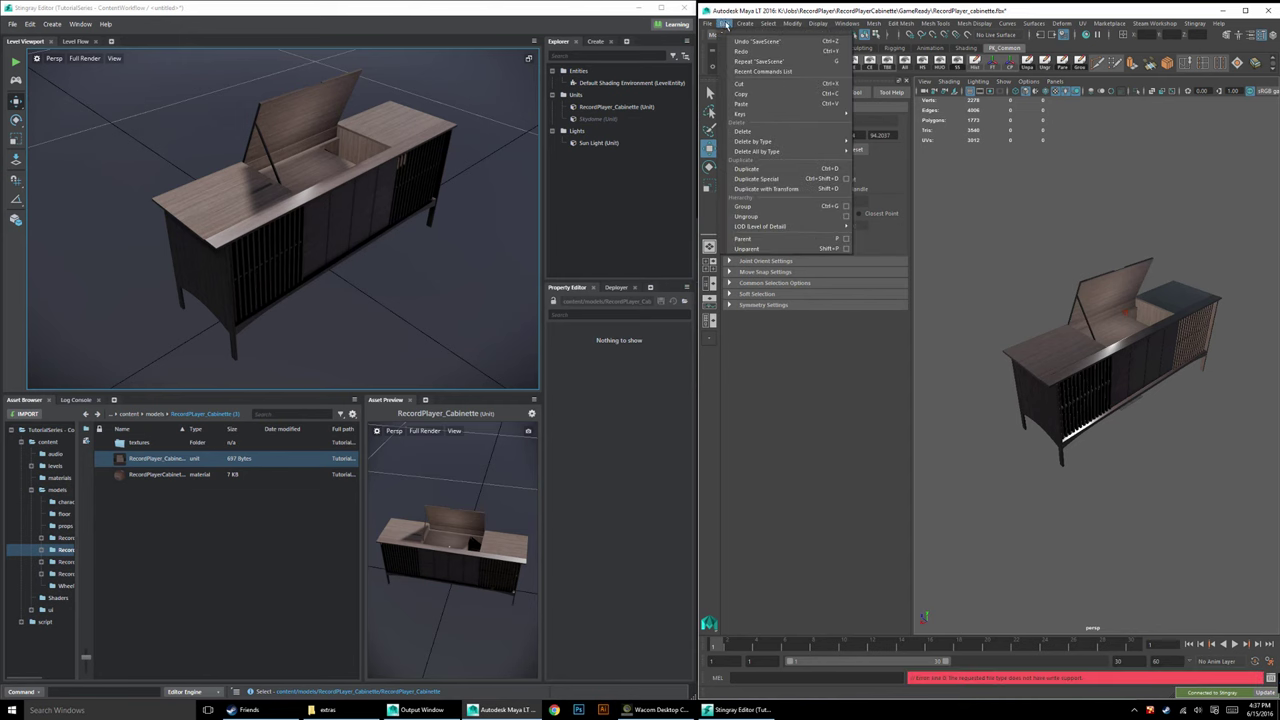
{"action": "left_click", "coordinate": [718, 43]}
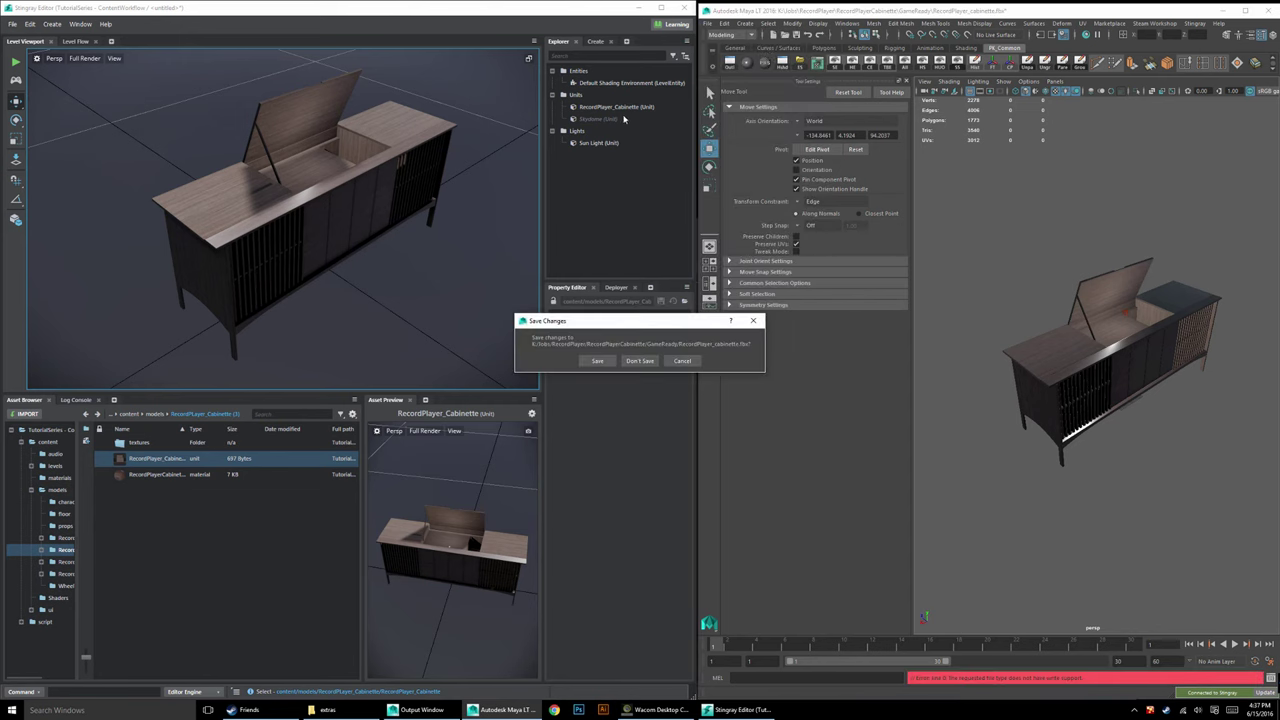
{"action": "left_click", "coordinate": [640, 361]}
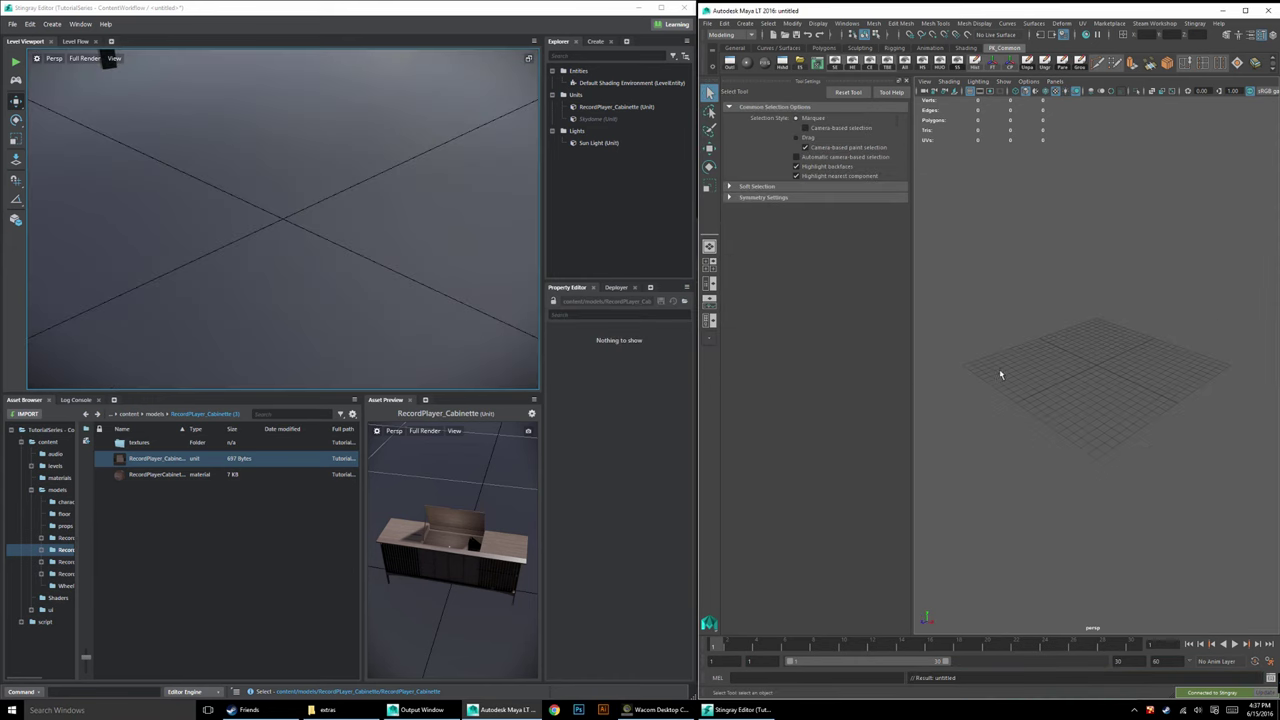
Disconnect Maya LT from Stingray and orbit the Stingray level around the cabinet to check that its camera moves independently.
{"action": "left_click", "coordinate": [473, 463]}
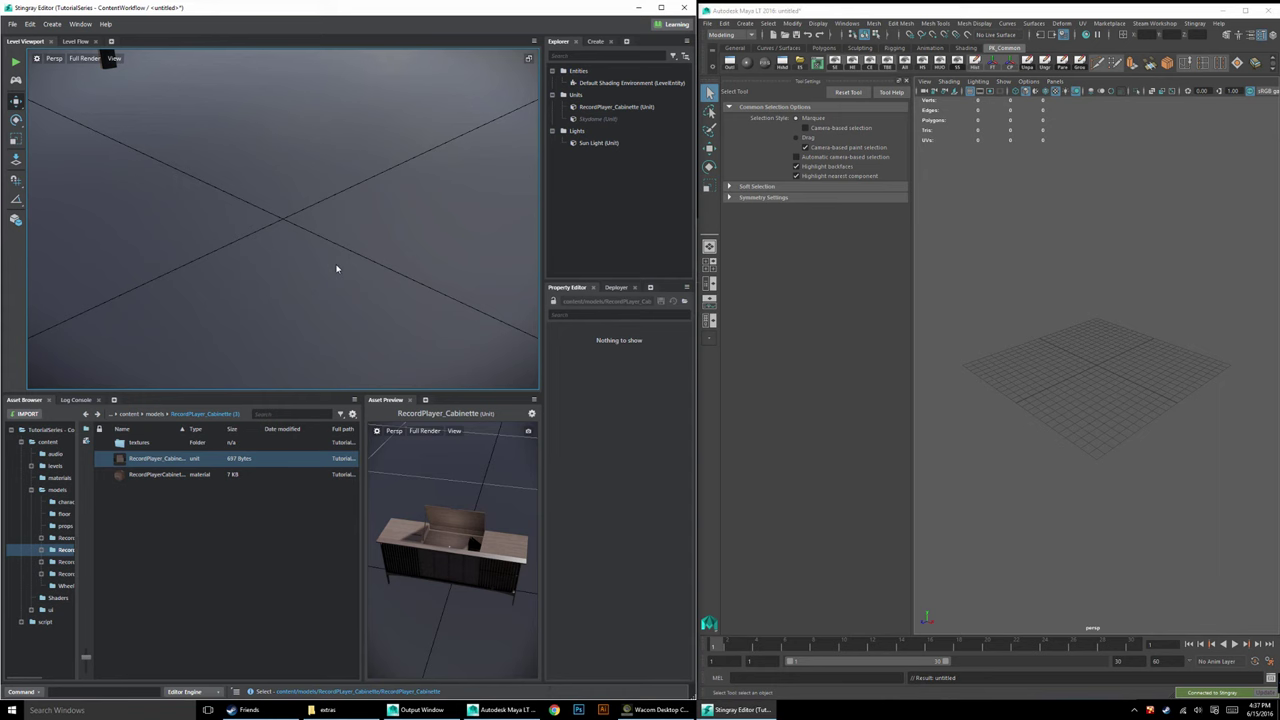
{"action": "mouse_move", "coordinate": [336, 268]}
{"action": "right_mouse_down", "text": "alt"}
{"action": "mouse_move", "coordinate": [382, 276]}
{"action": "mouse_move", "coordinate": [329, 260]}
{"action": "right_mouse_up", "text": "alt"}
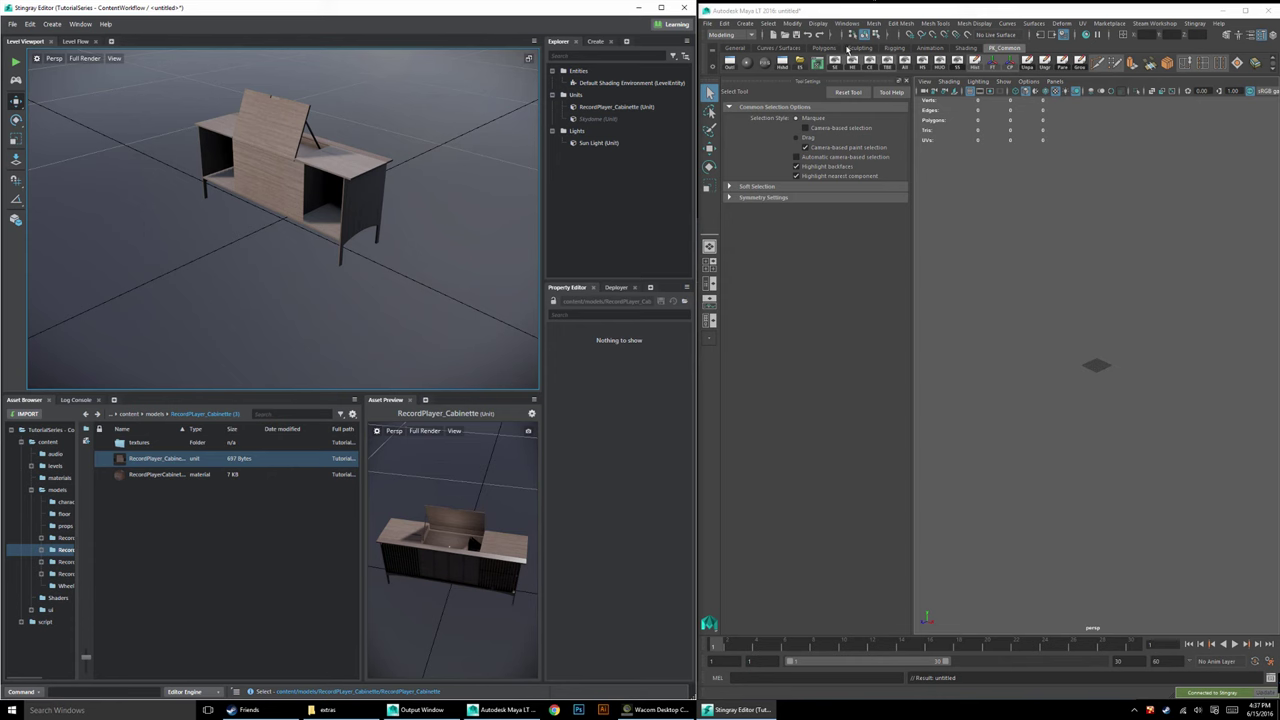
{"action": "left_click", "coordinate": [1196, 24]}
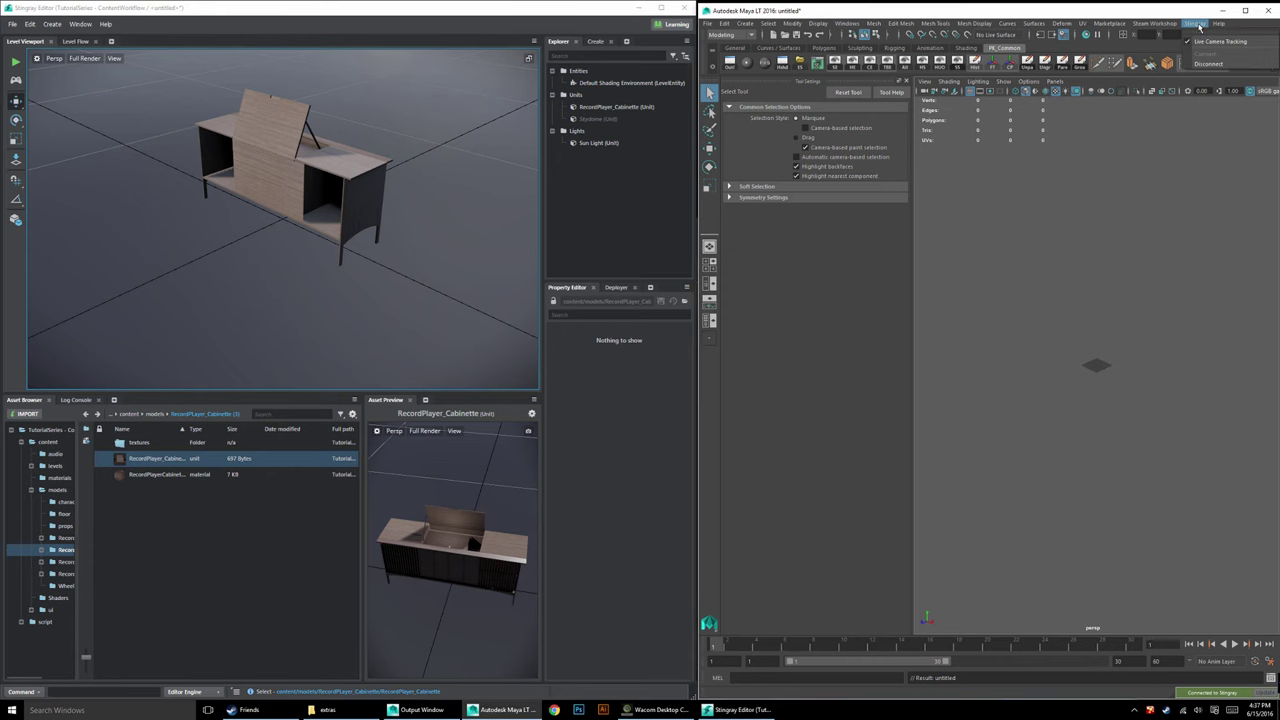
{"action": "left_click", "coordinate": [1208, 63]}
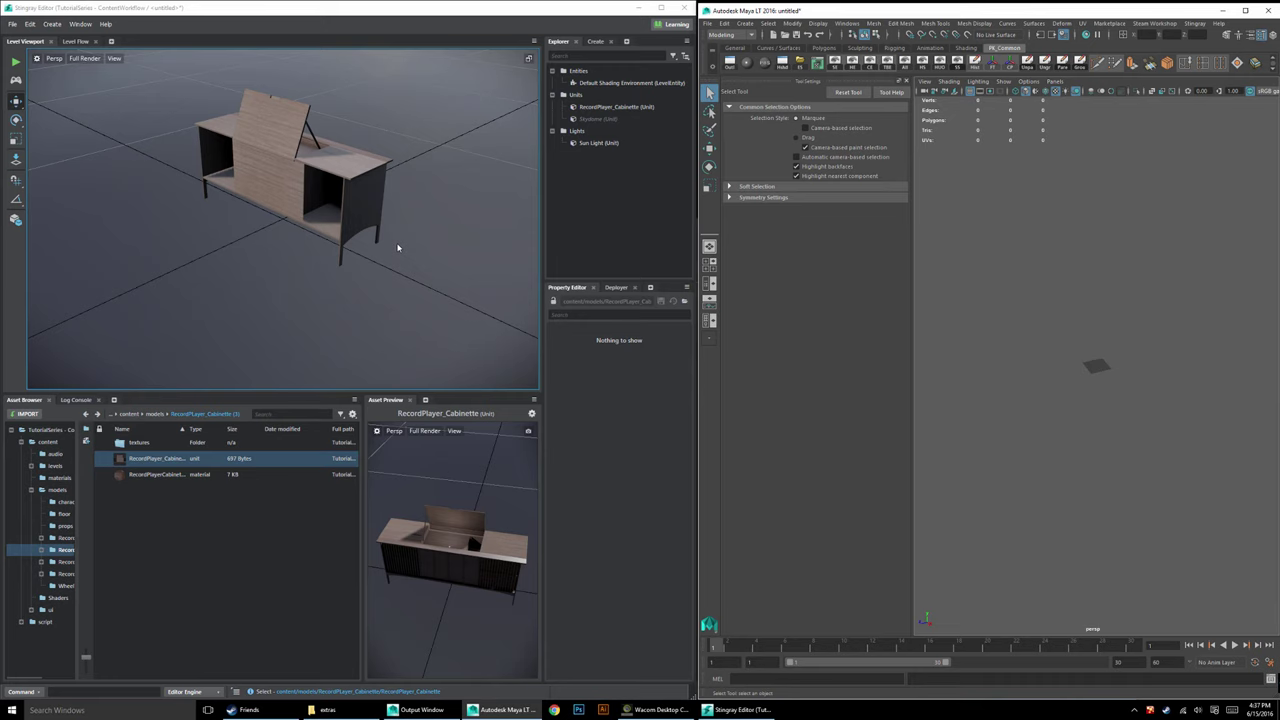
{"action": "left_click_drag", "start_coordinate": [397, 247], "coordinate": [250, 285], "text": "alt"}
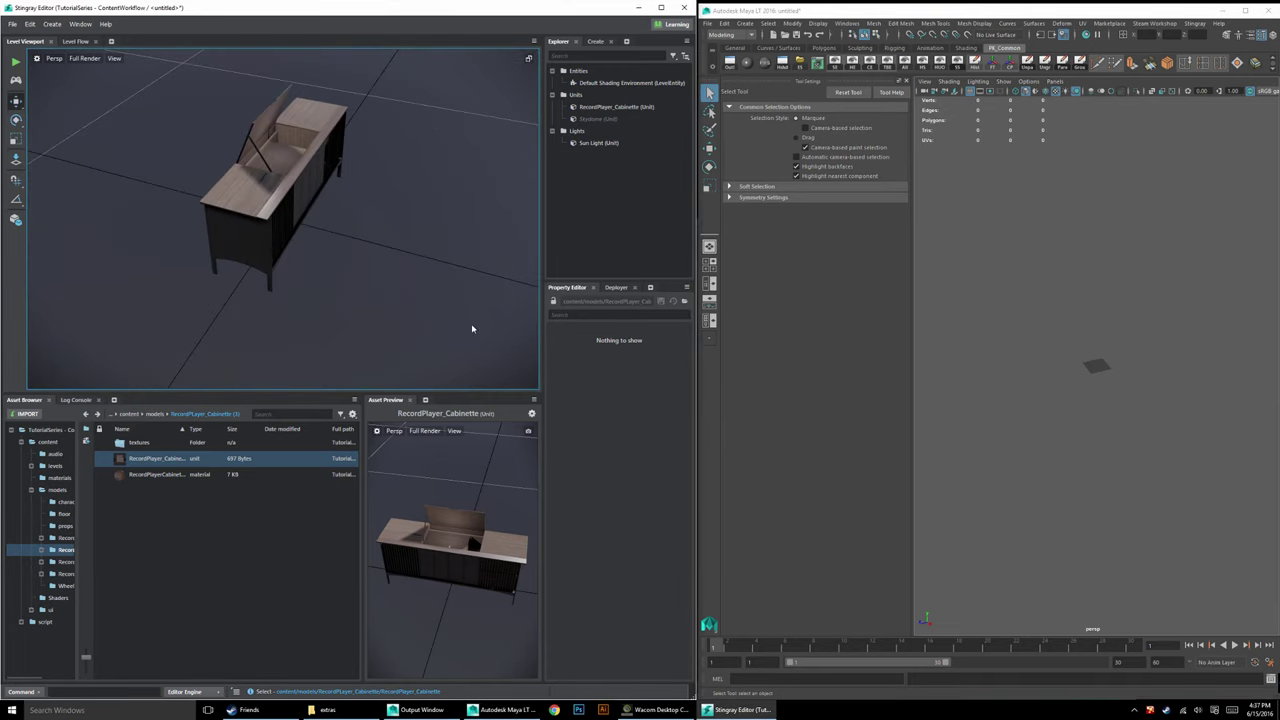
Place the RecordPlayer_WithMaterails unit from the models folder on the near end of the cabinet top in the Stingray level.
{"action": "left_click", "coordinate": [156, 414]}
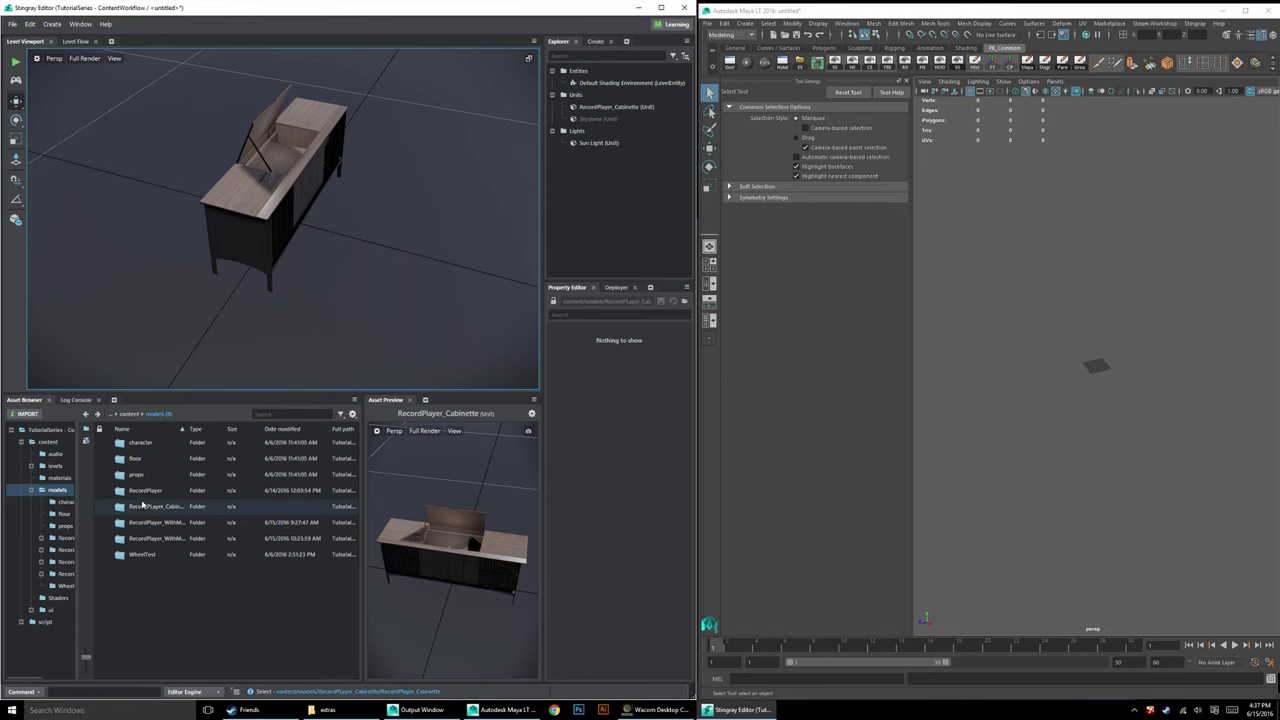
{"action": "double_click", "coordinate": [150, 522]}
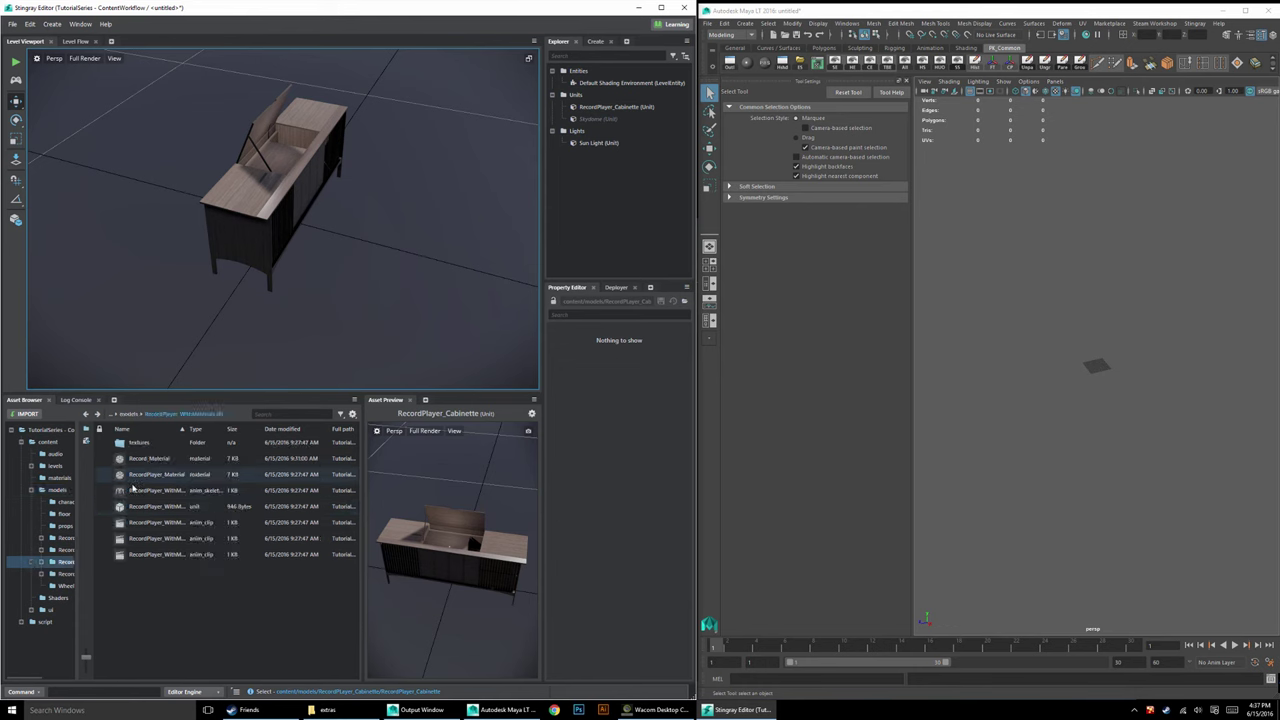
{"action": "left_click", "coordinate": [140, 507]}
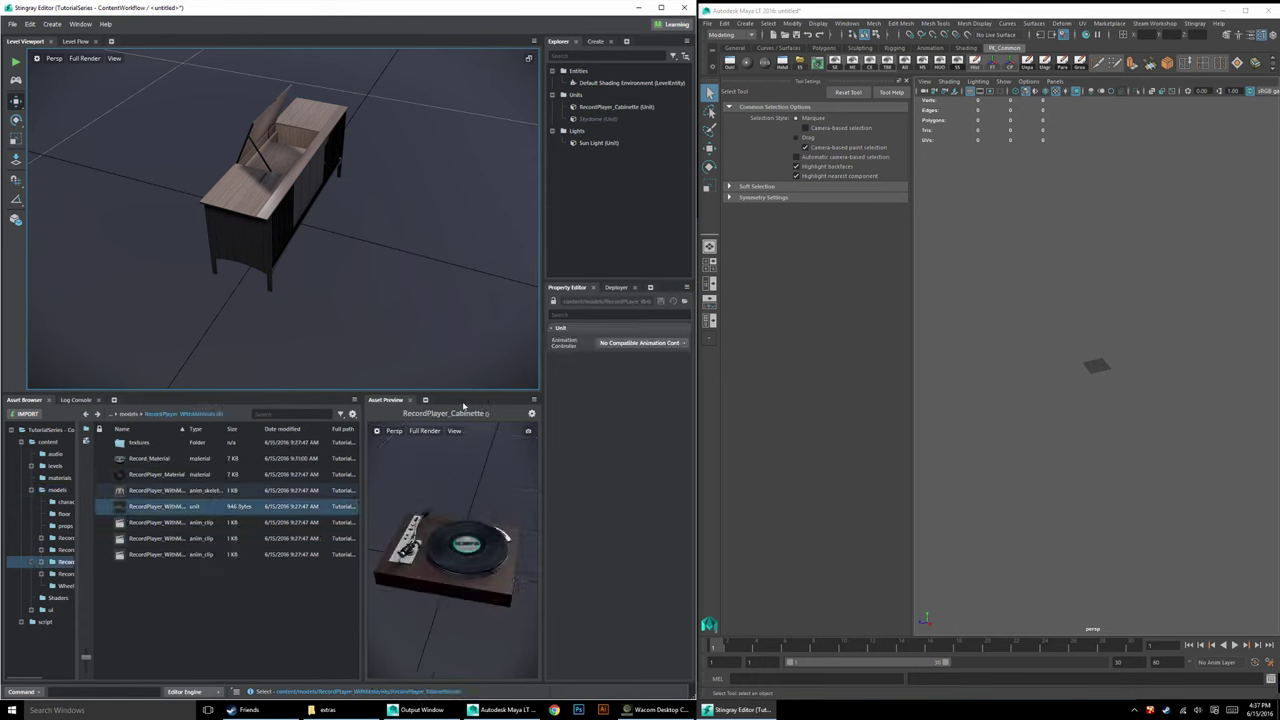
{"action": "left_click", "coordinate": [16, 160]}
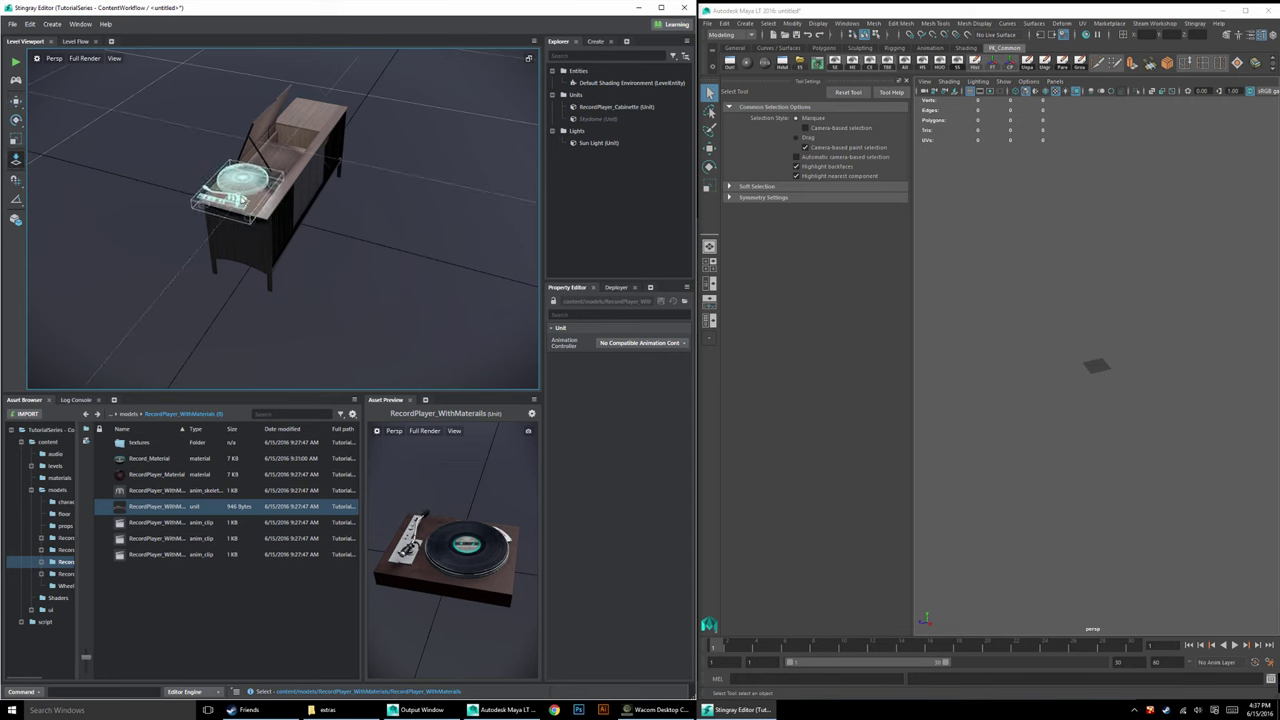
{"action": "left_click_drag", "start_coordinate": [235, 190], "coordinate": [248, 180]}
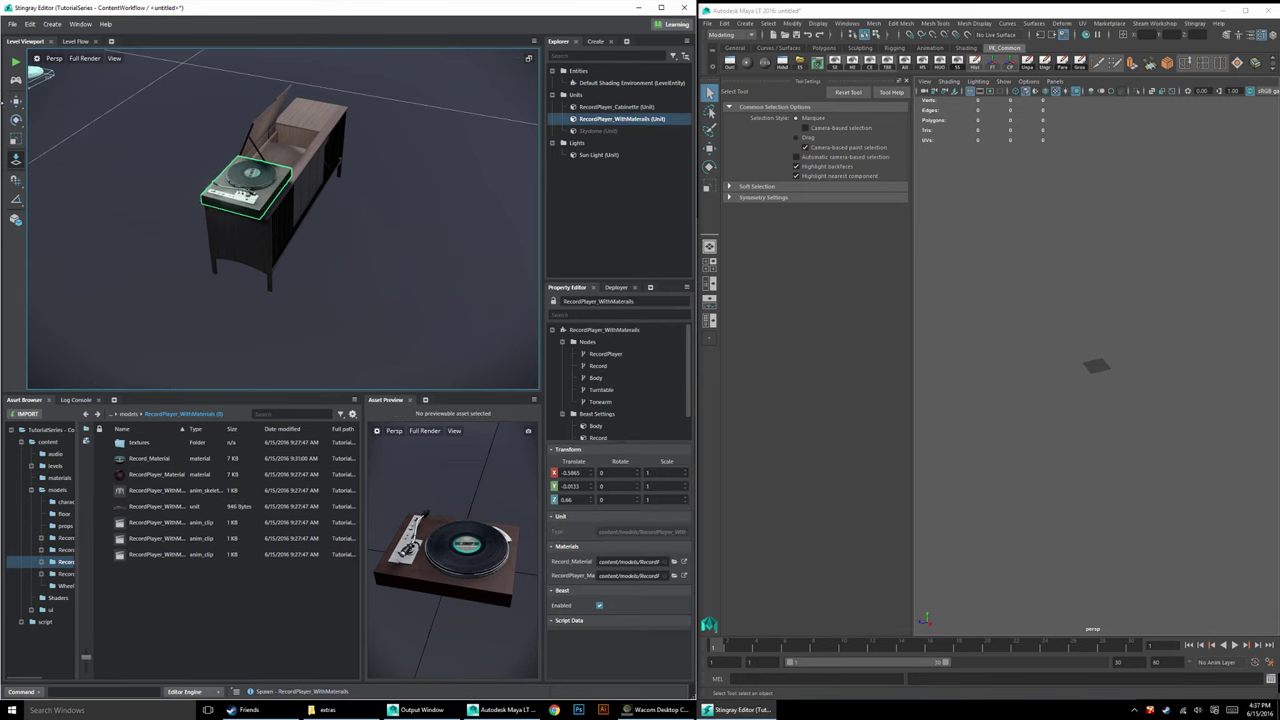
Move the record player along X to about -0.016 and lower it to about 0.52 on Z, into the cabinet's open compartment.
{"action": "left_click", "coordinate": [16, 102]}
{"action": "left_click_drag", "start_coordinate": [411, 208], "coordinate": [355, 250], "text": "alt"}
{"action": "right_click_drag", "start_coordinate": [370, 229], "coordinate": [404, 229], "text": "alt"}
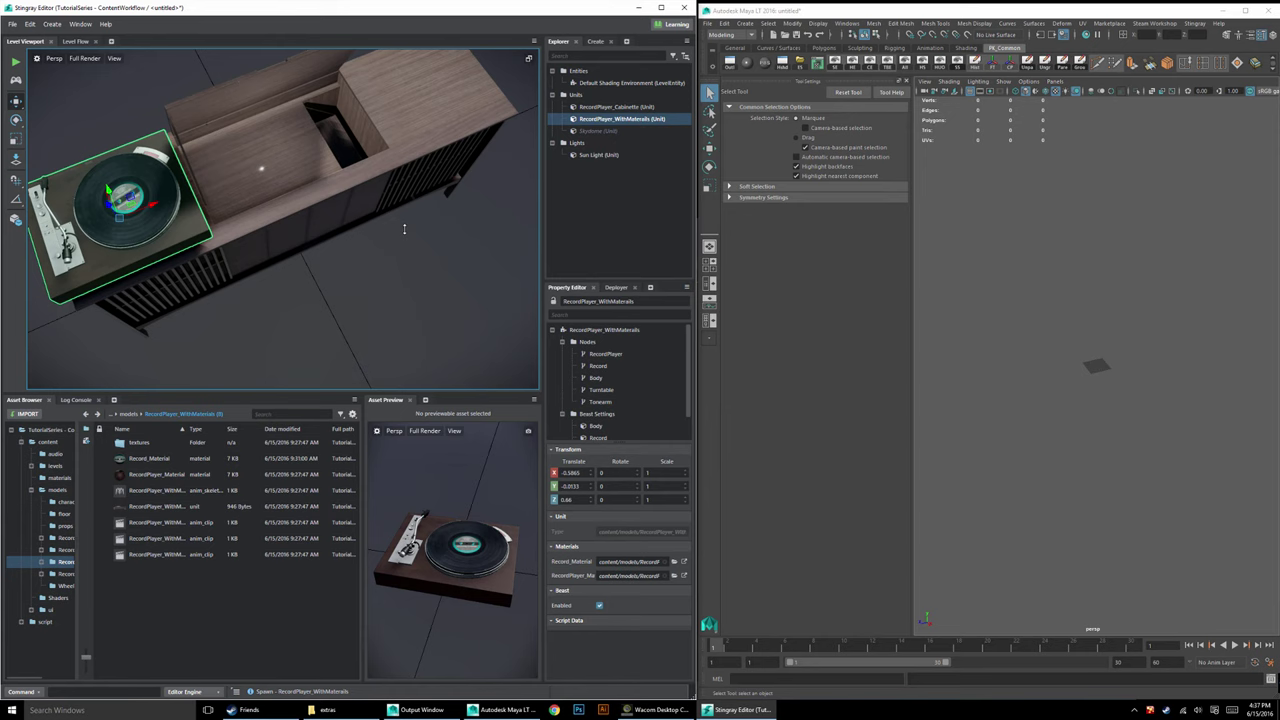
{"action": "middle_click_drag", "start_coordinate": [404, 229], "coordinate": [514, 236], "text": "alt"}
{"action": "left_click_drag", "start_coordinate": [280, 214], "coordinate": [448, 172]}
{"action": "left_click_drag", "start_coordinate": [341, 241], "coordinate": [432, 112], "text": "alt"}
{"action": "middle_click_drag", "start_coordinate": [432, 112], "coordinate": [368, 394], "text": "alt"}
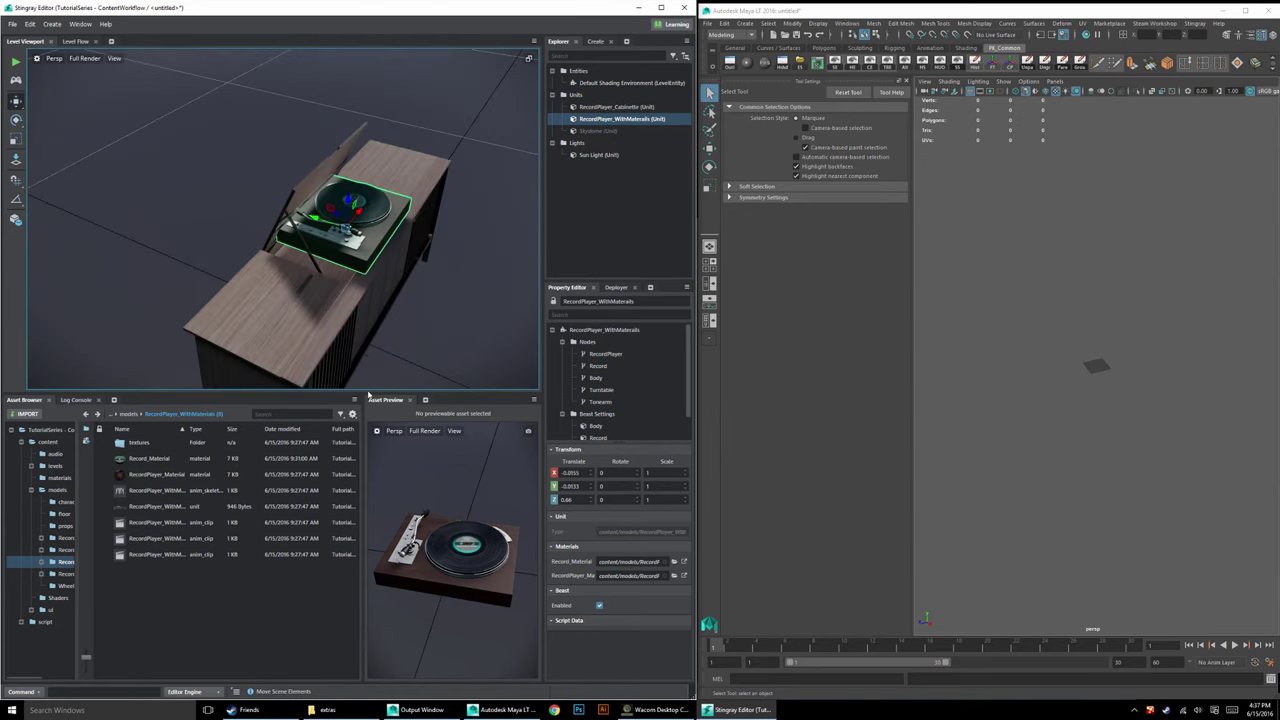
{"action": "left_click_drag", "start_coordinate": [348, 200], "coordinate": [349, 226]}
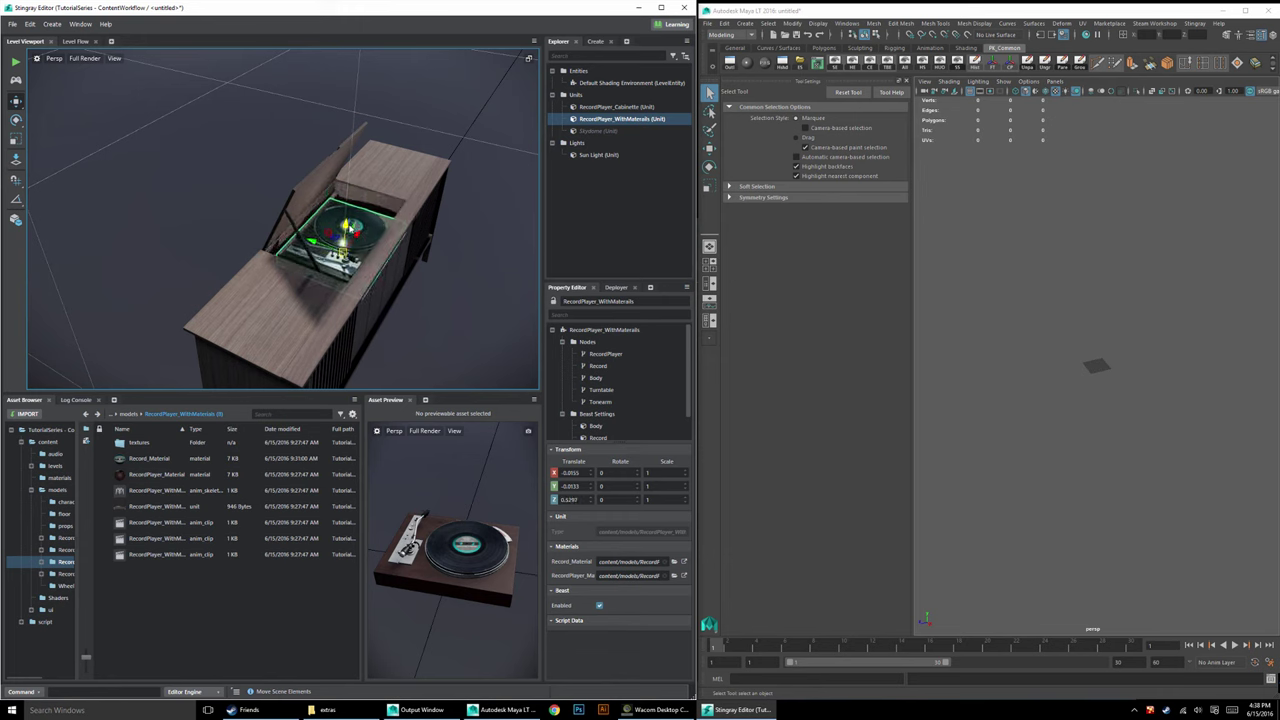
Rotate the record player 180 degrees about the Z axis.
{"action": "left_click", "coordinate": [15, 119]}
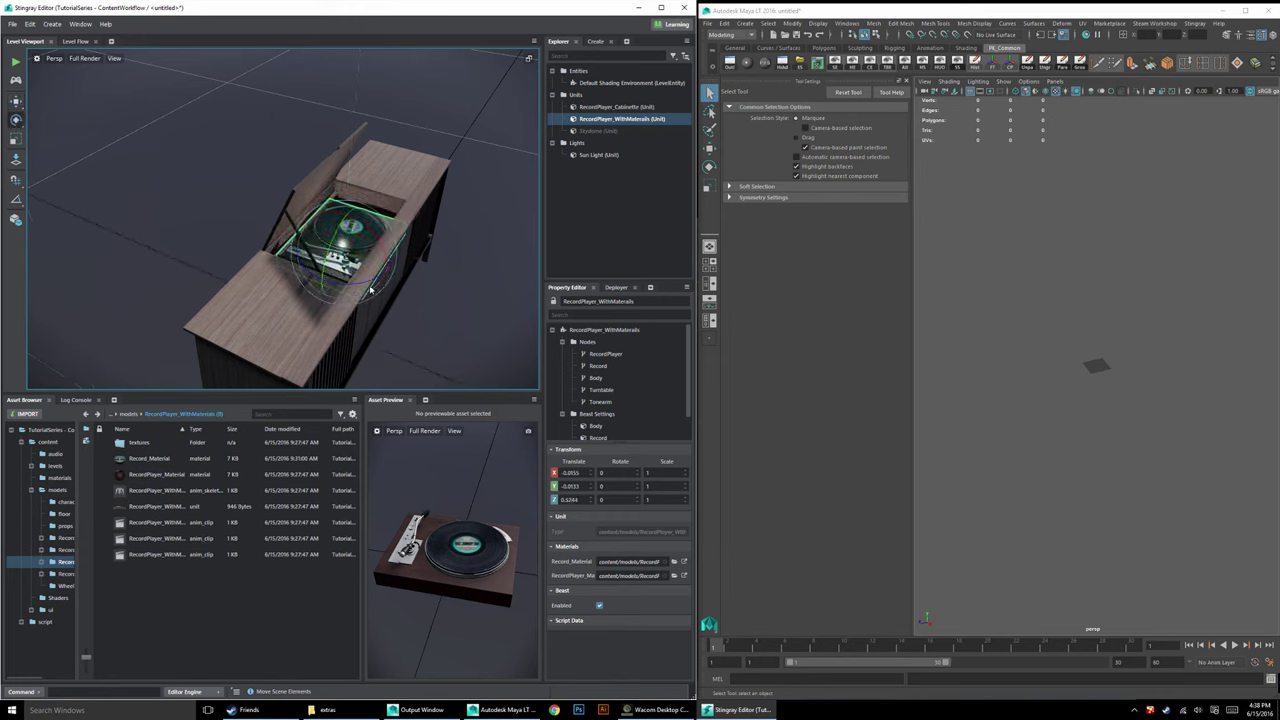
{"action": "left_click_drag", "start_coordinate": [370, 287], "coordinate": [134, 174]}
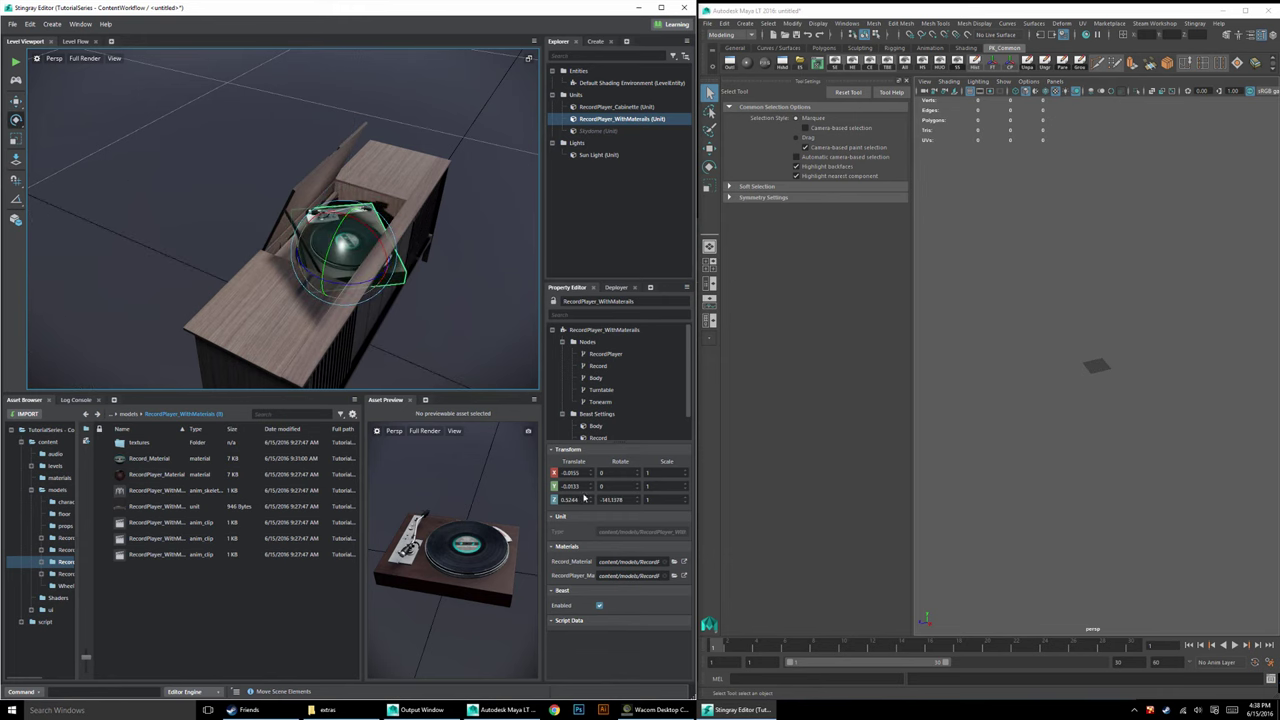
{"action": "left_click", "coordinate": [612, 499]}
{"action": "type", "text": "180"}
{"action": "key", "text": "Return"}
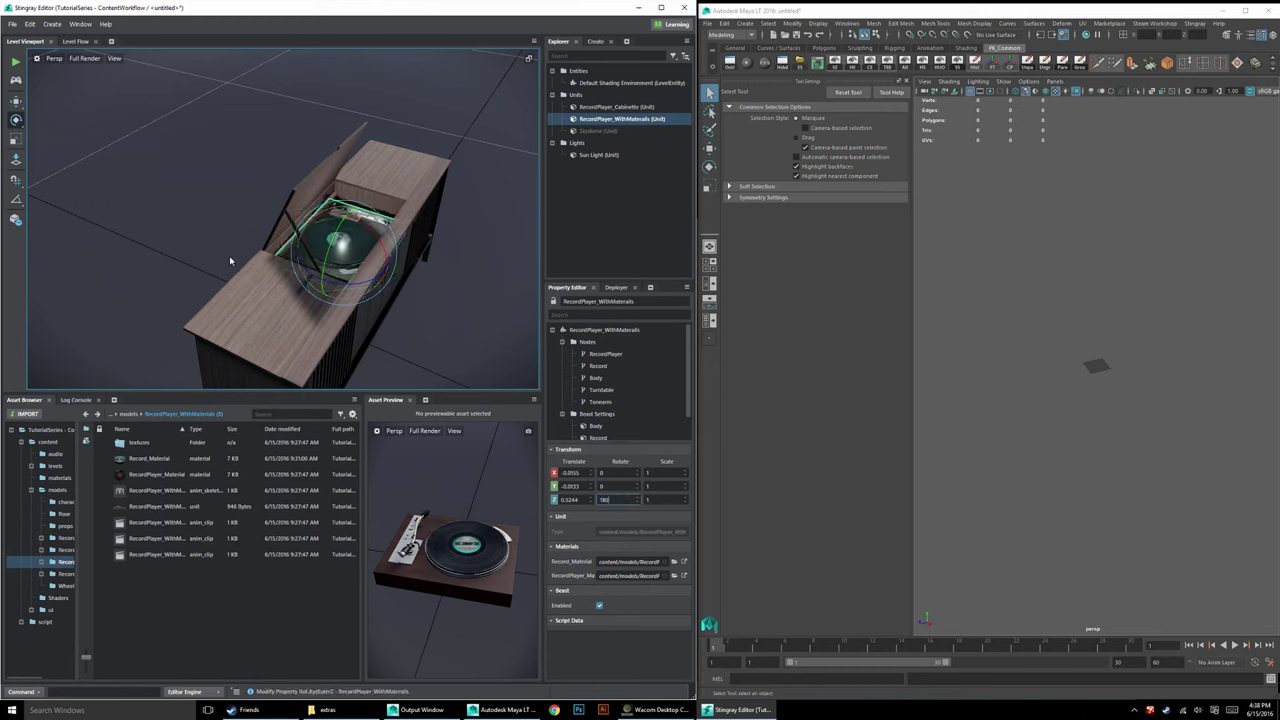
Fit the record player inside the cabinet's compartment by shifting it along Y and moving it along X to about -0.08.
{"action": "key", "text": "w"}
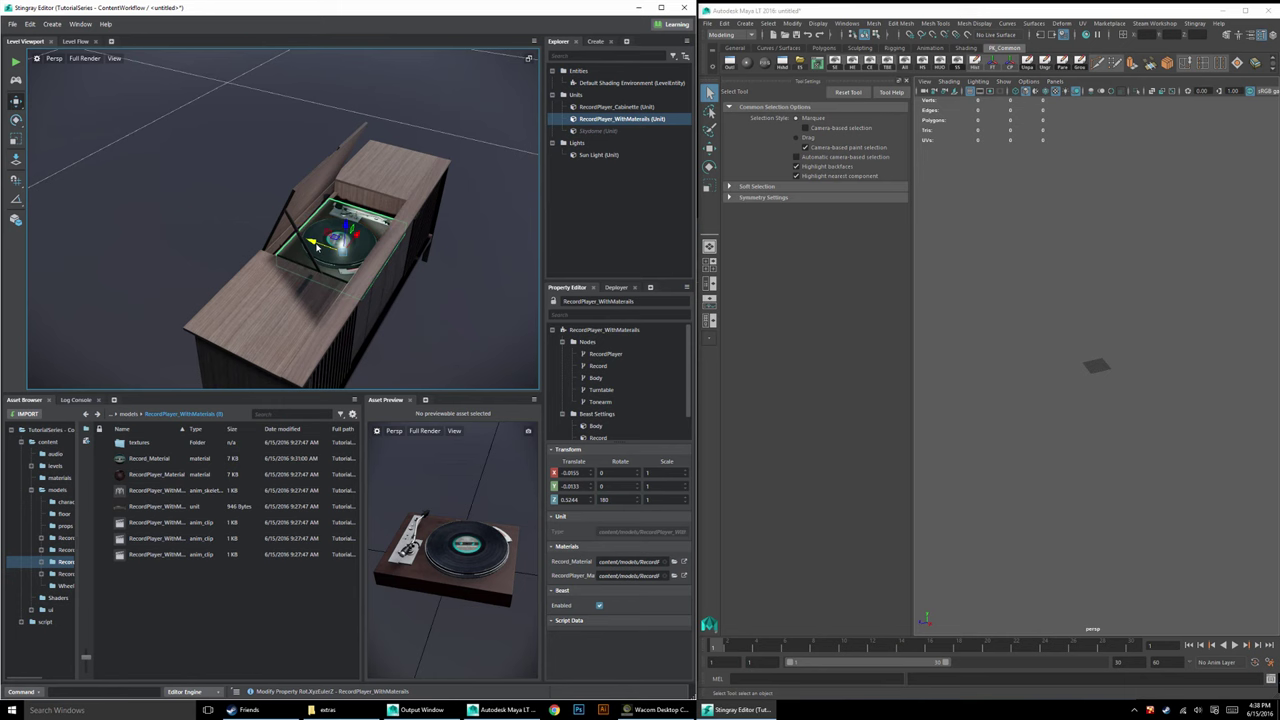
{"action": "left_click_drag", "start_coordinate": [318, 253], "coordinate": [166, 289]}
{"action": "right_click_drag", "start_coordinate": [166, 289], "coordinate": [470, 309], "text": "alt"}
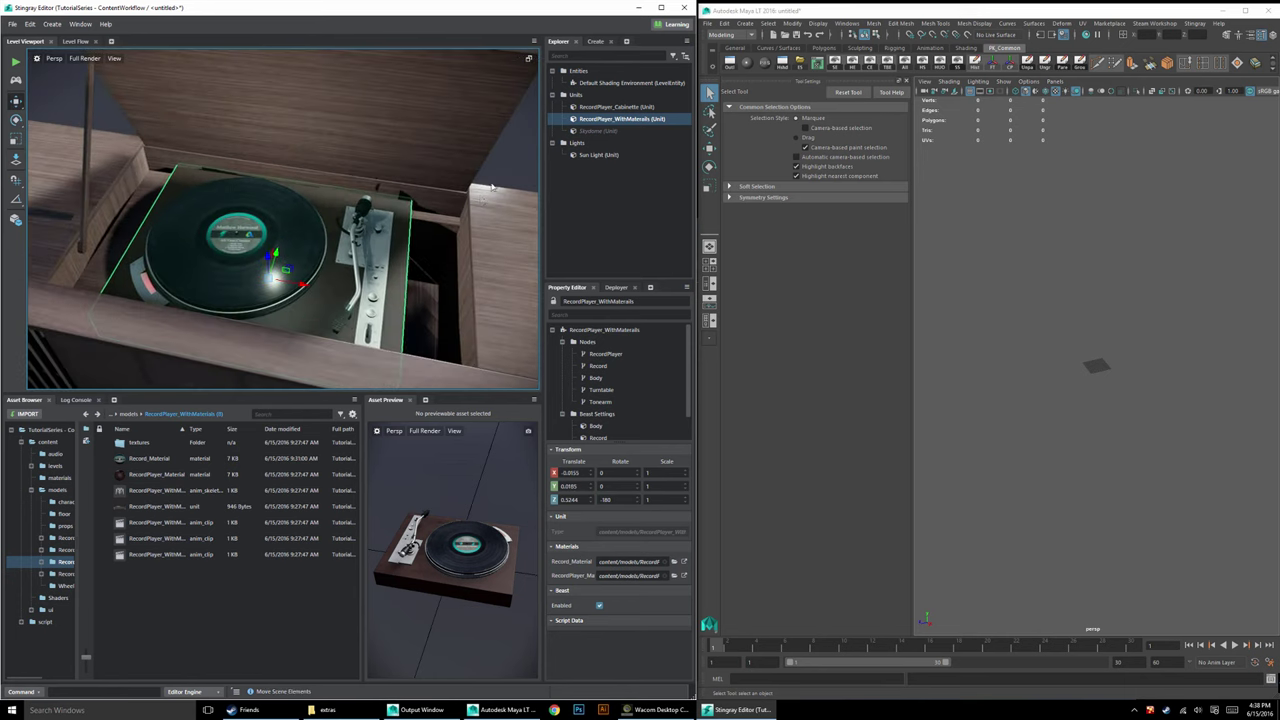
{"action": "left_click_drag", "start_coordinate": [302, 288], "coordinate": [272, 288]}
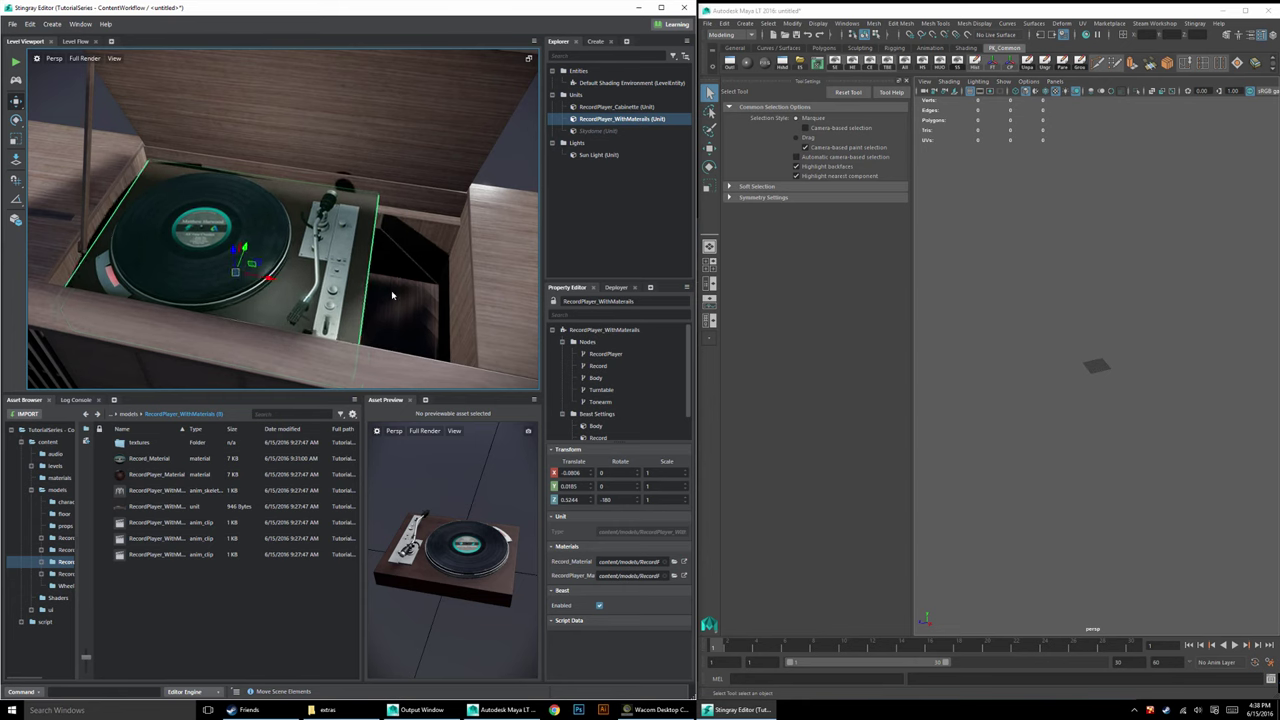
{"action": "right_click_drag", "start_coordinate": [392, 295], "coordinate": [300, 290], "text": "alt"}
{"action": "left_click_drag", "start_coordinate": [400, 285], "coordinate": [476, 286], "text": "alt"}
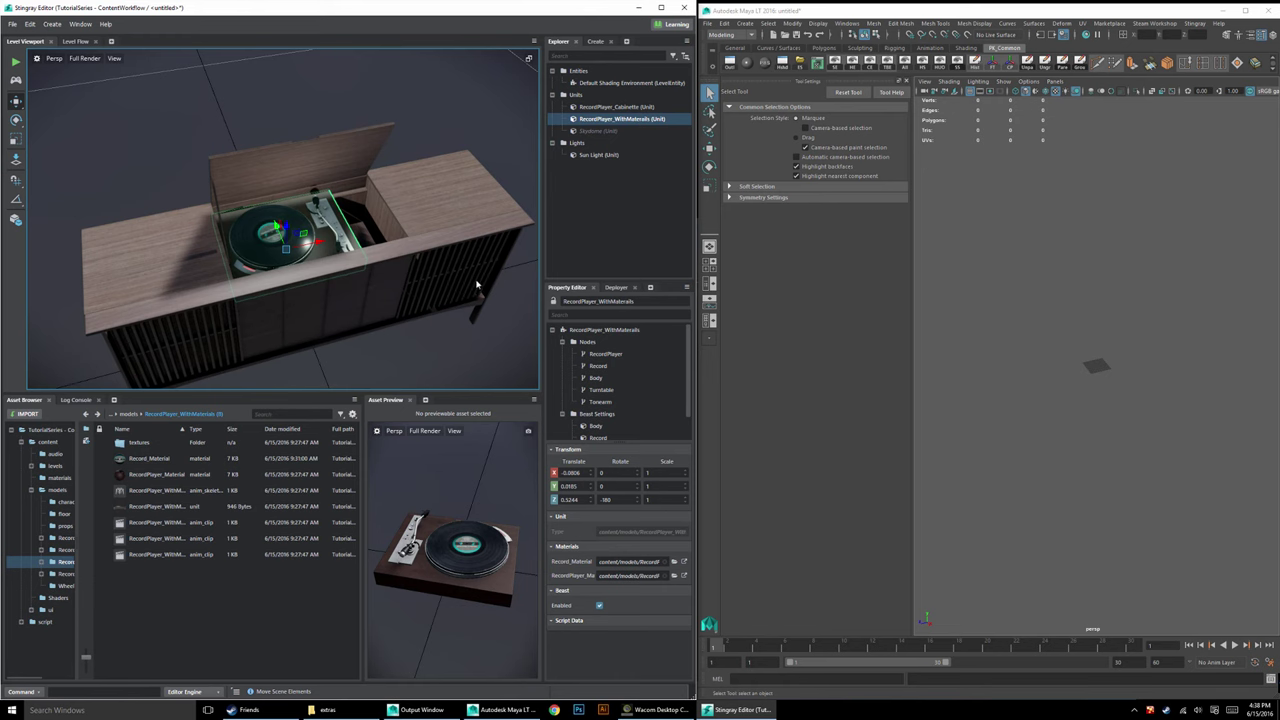
Find the record player's asset and send it to Maya LT, allowing the code, discarding the untitled scene and overwriting its materials.
{"action": "right_click", "coordinate": [262, 248]}
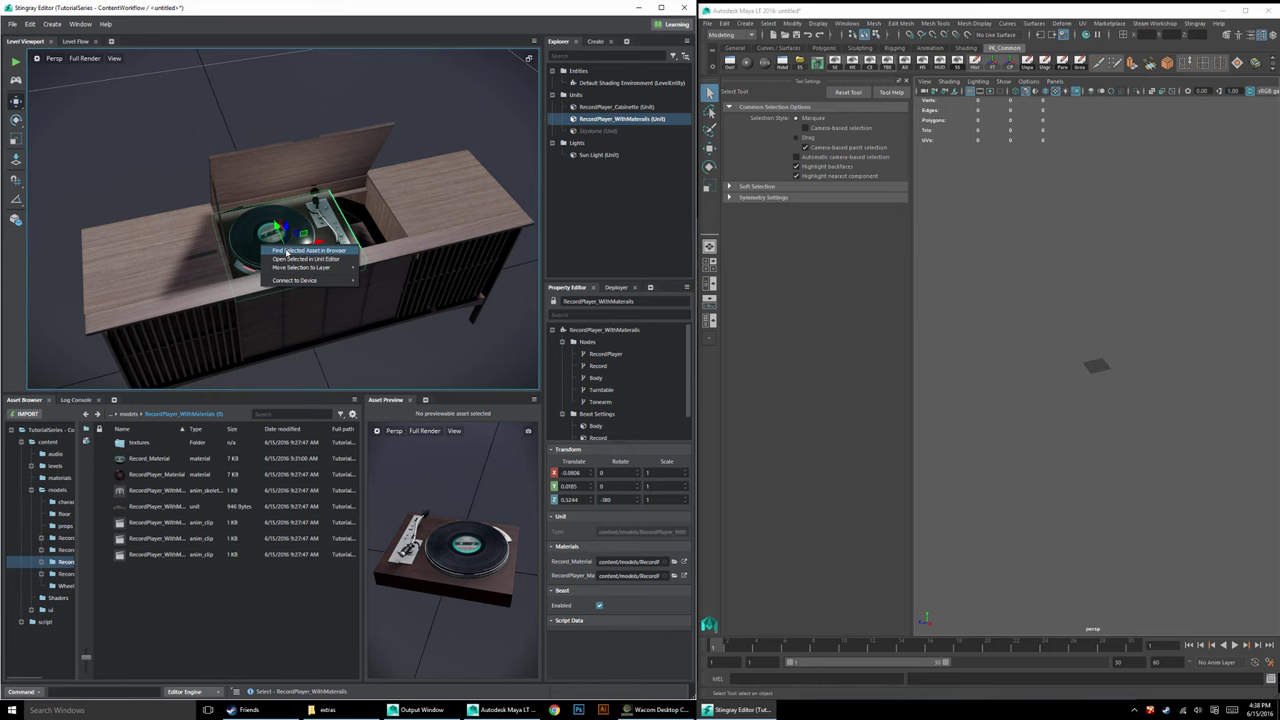
{"action": "left_click", "coordinate": [287, 251]}
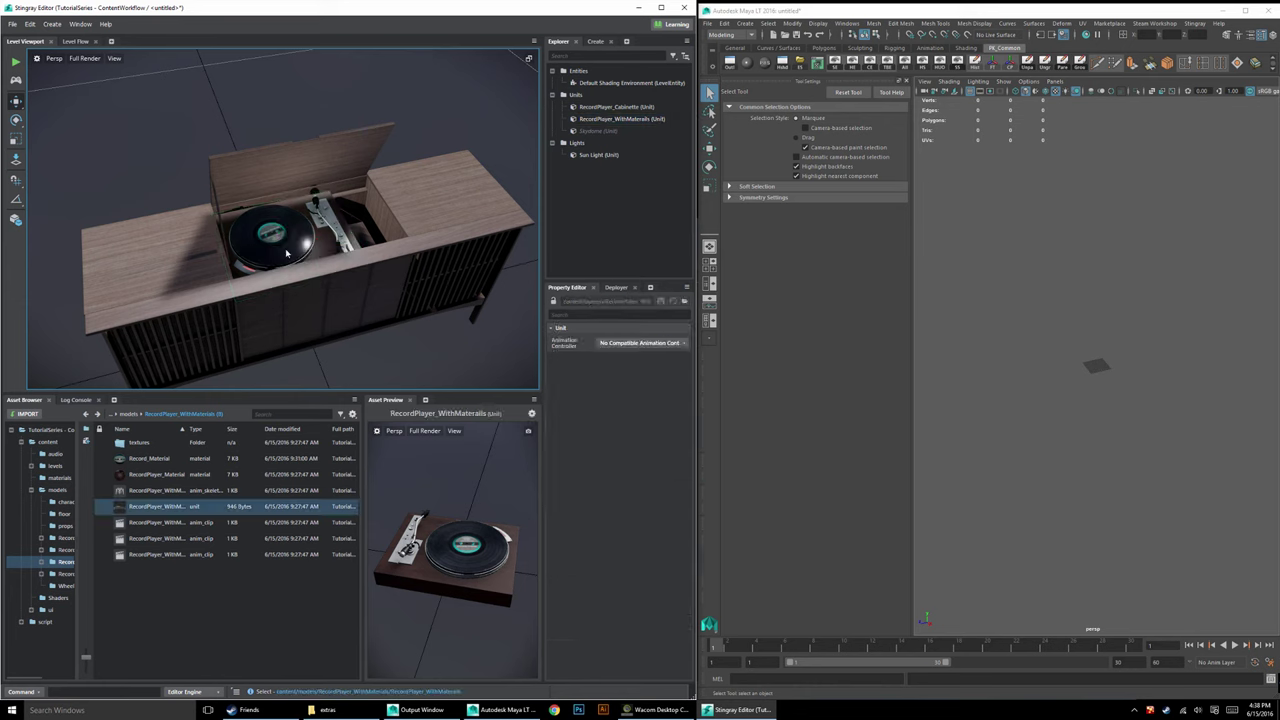
{"action": "right_click", "coordinate": [150, 510]}
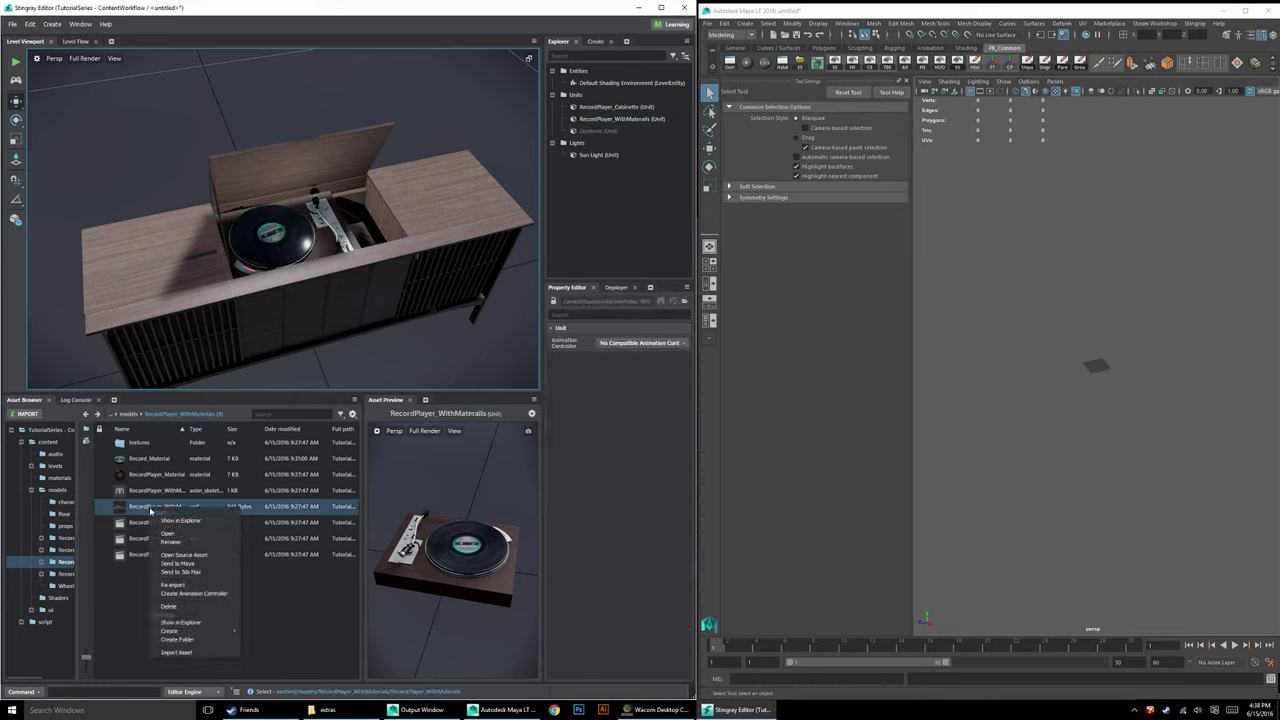
{"action": "left_click", "coordinate": [178, 564]}
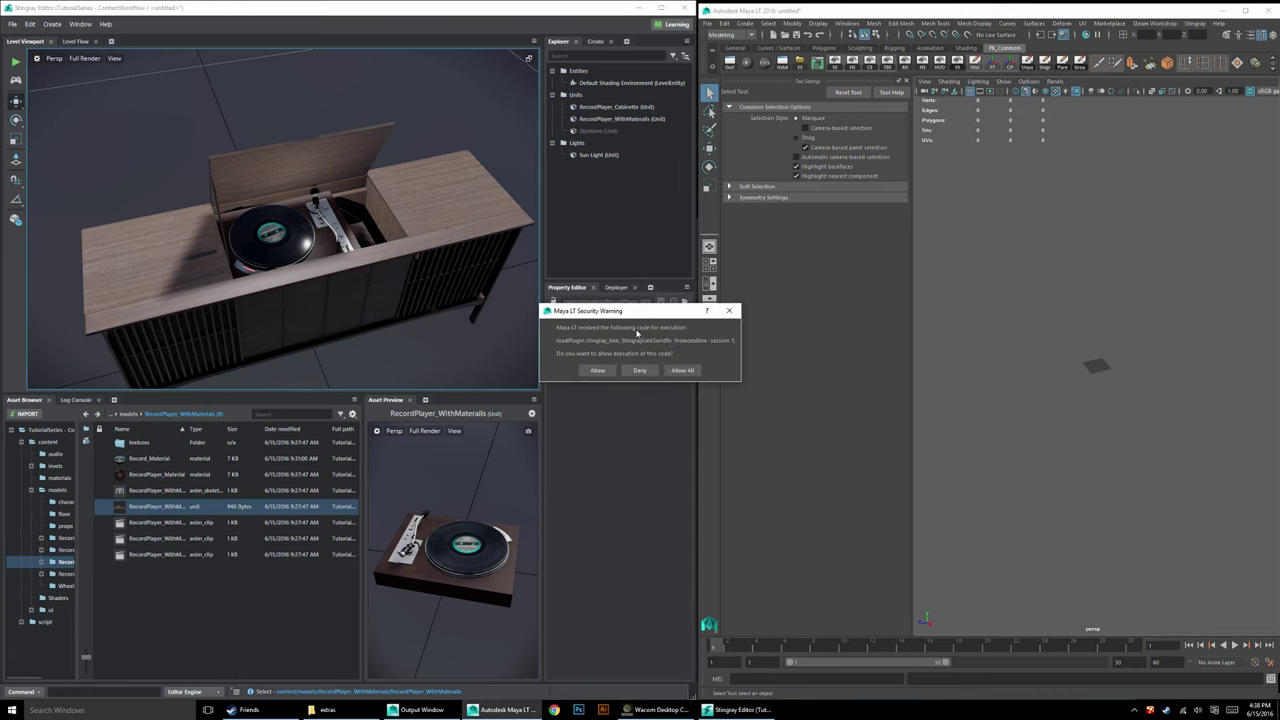
{"action": "left_click", "coordinate": [596, 371]}
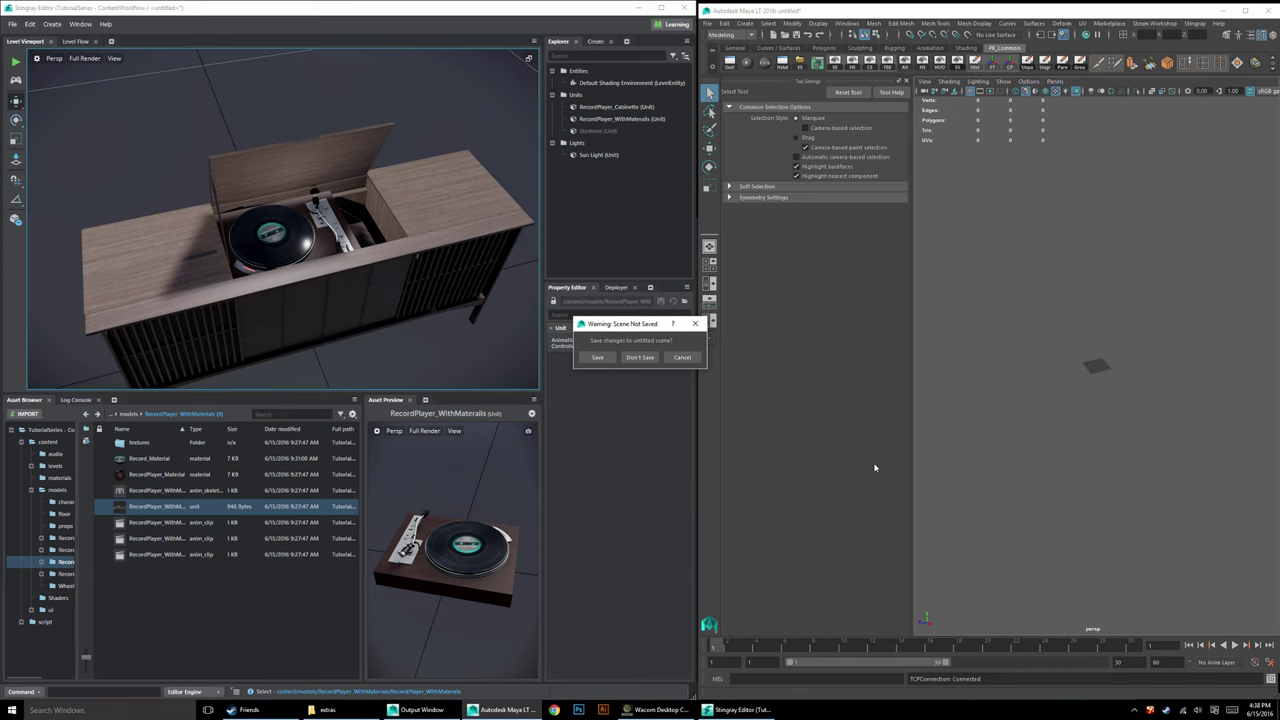
{"action": "left_click", "coordinate": [640, 358]}
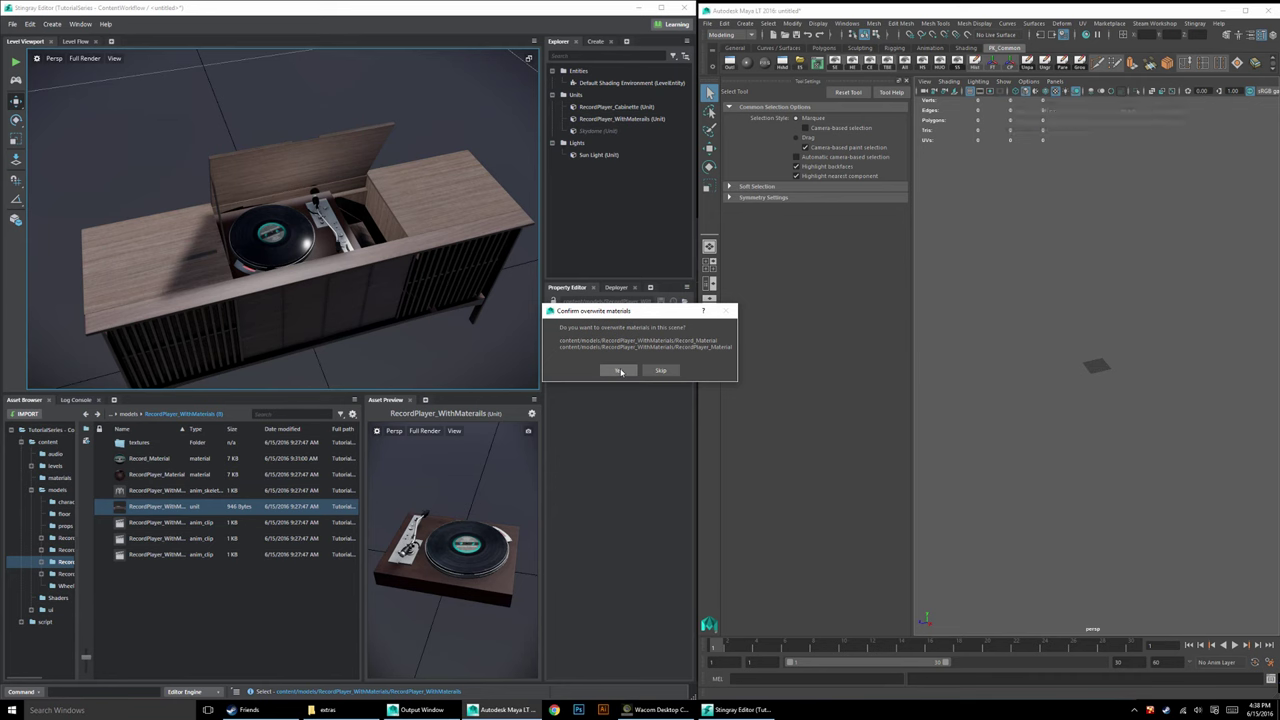
{"action": "left_click", "coordinate": [620, 371]}
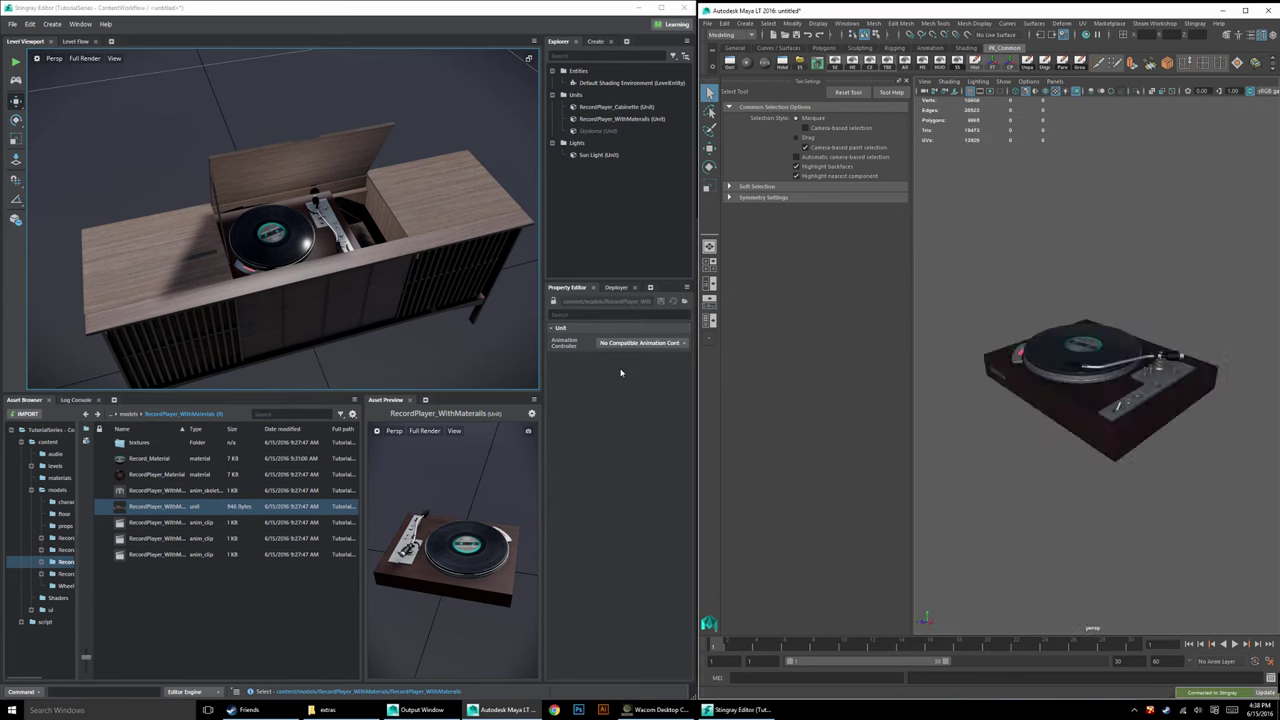
Raise the record straight up in Maya LT so it floats well above the player's platter.
{"action": "left_click_drag", "start_coordinate": [1206, 406], "coordinate": [1048, 424], "text": "alt"}
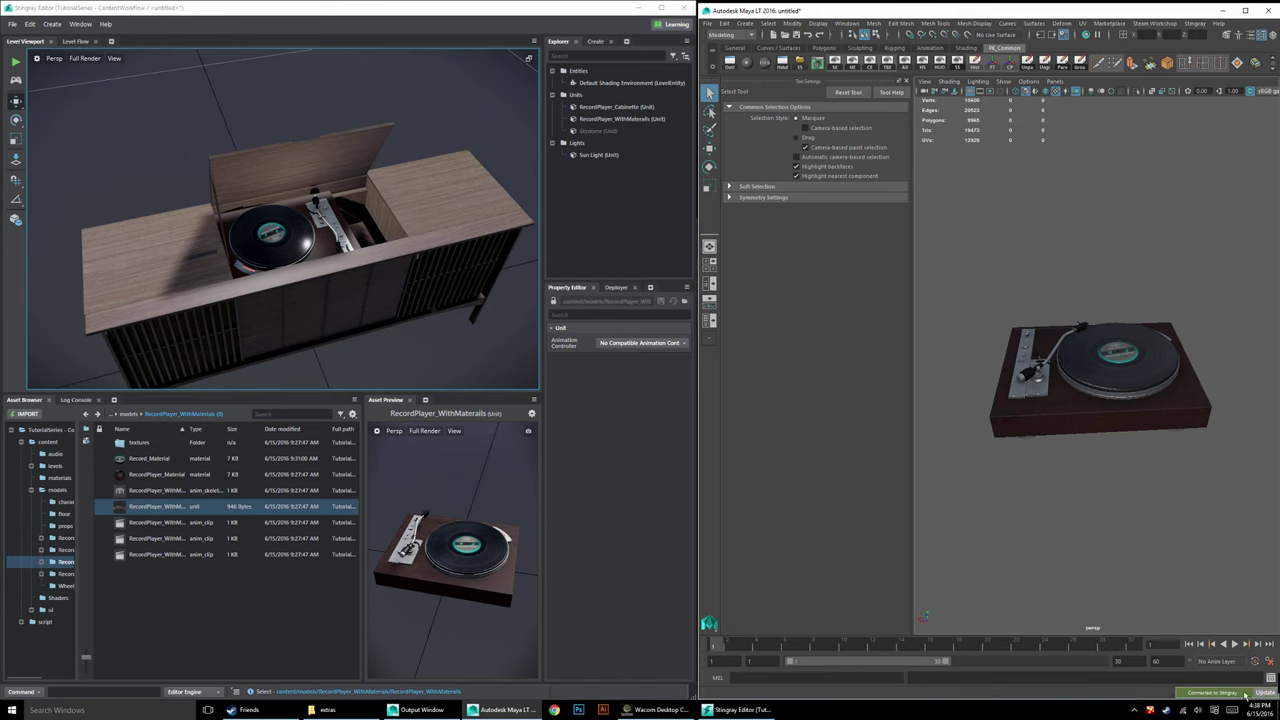
{"action": "scroll", "coordinate": [1041, 378], "scroll_direction": "up", "scroll_amount": 5}
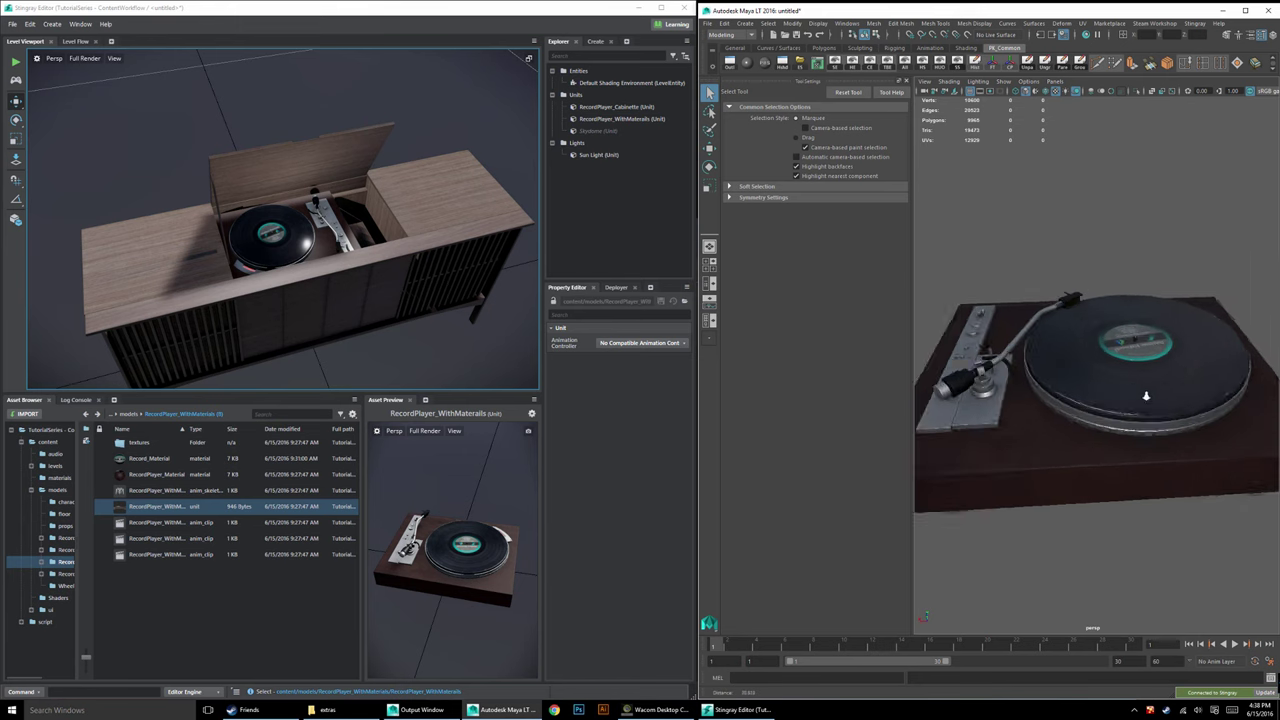
{"action": "left_click", "coordinate": [1126, 400]}
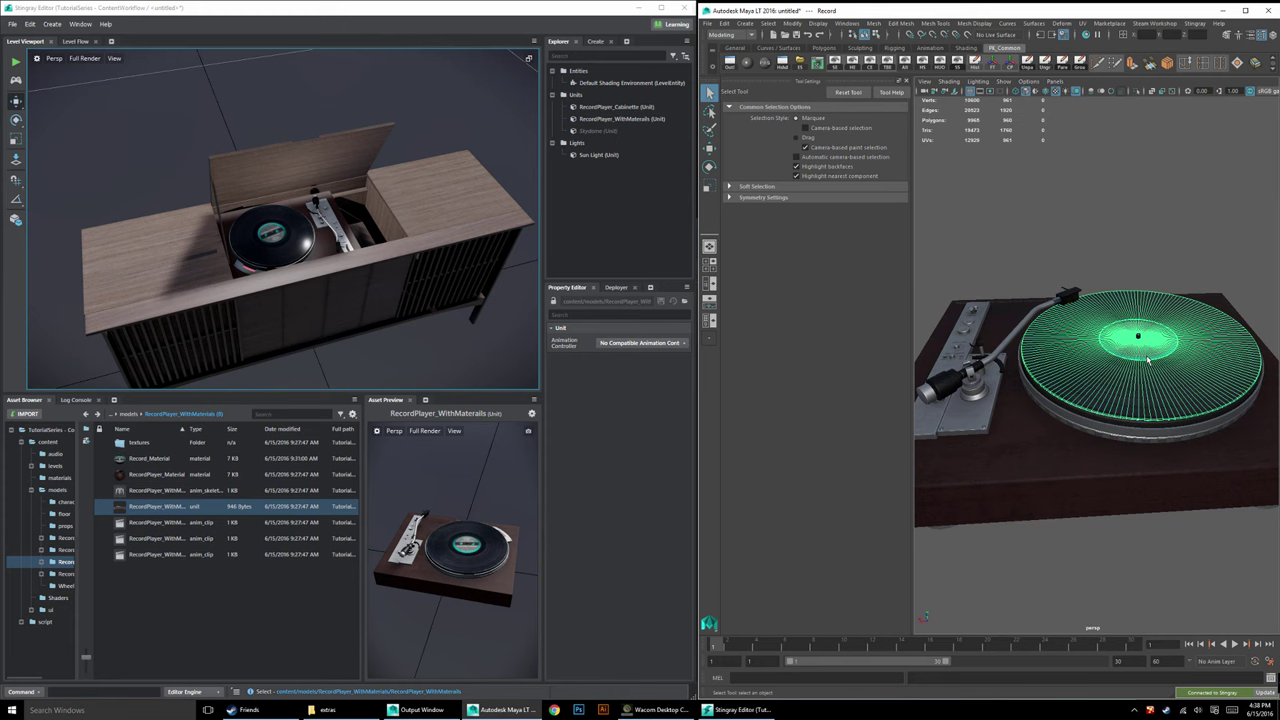
{"action": "key", "text": "w"}
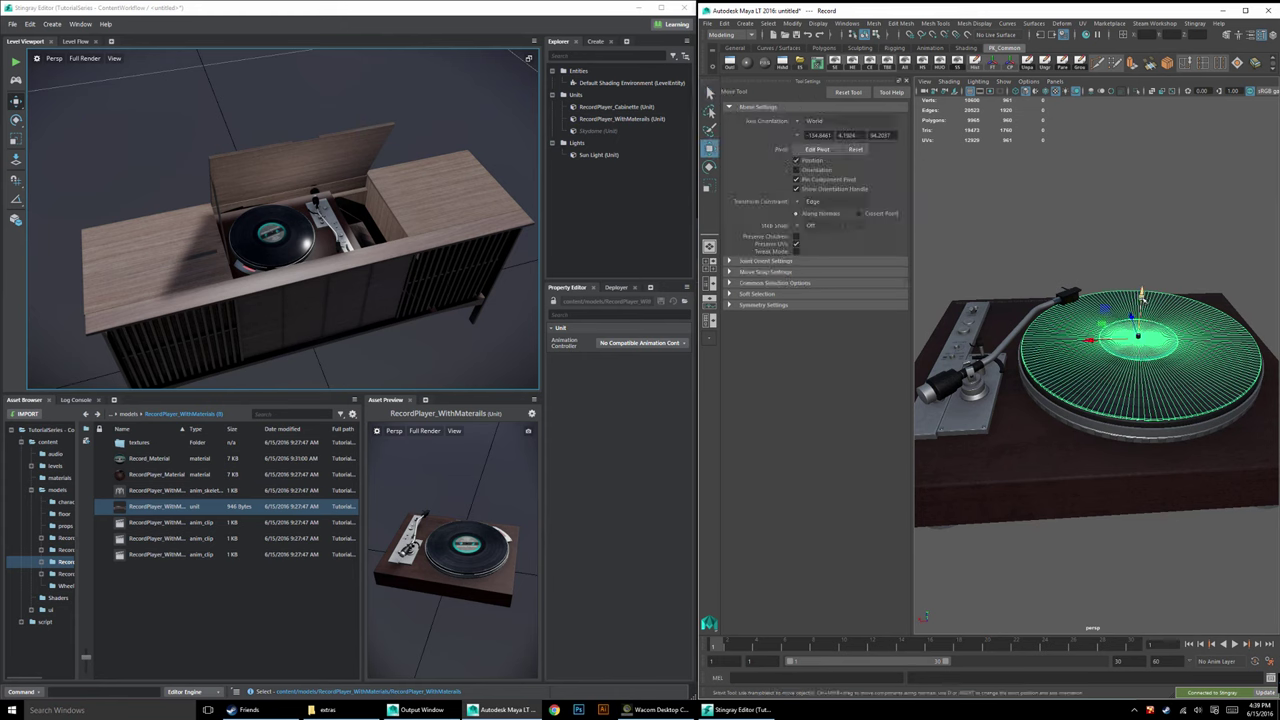
{"action": "left_click_drag", "start_coordinate": [1141, 296], "coordinate": [1148, 115]}
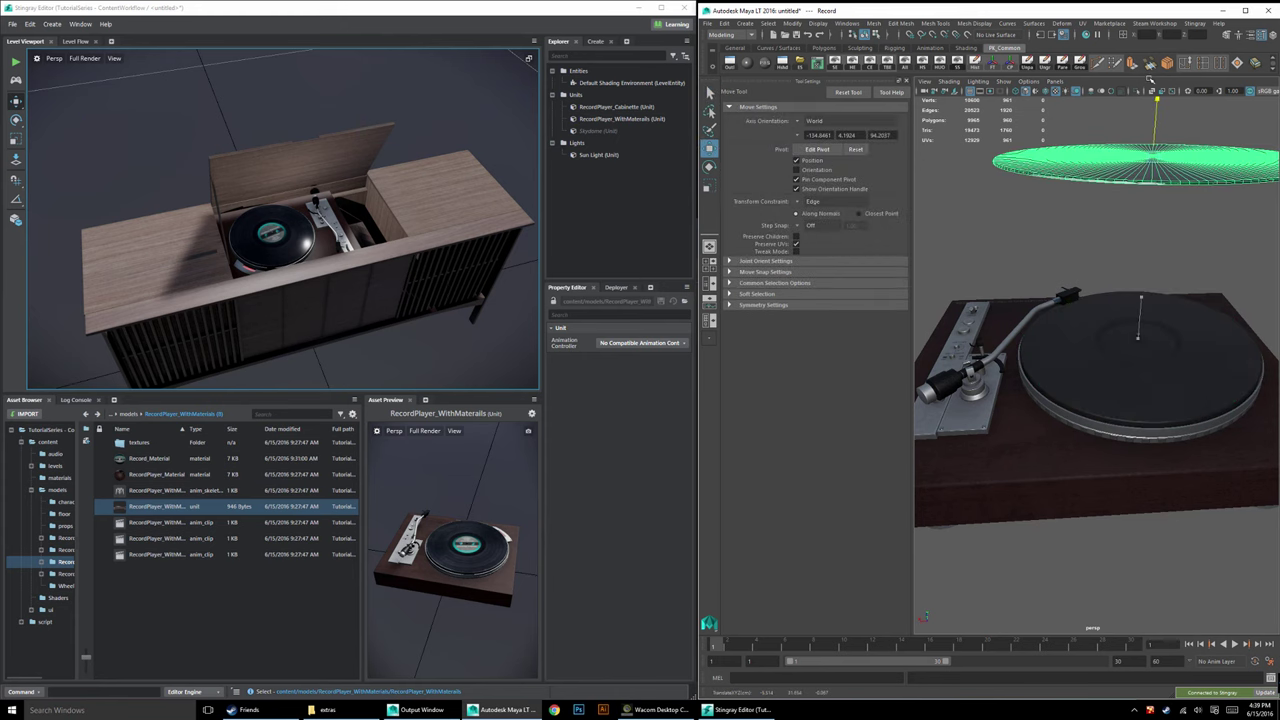
Update the edited record player in Stingray, overwriting RecordPlayer_WithMaterails.fbx, and inspect the floating record in the level.
{"action": "left_click", "coordinate": [1266, 693]}
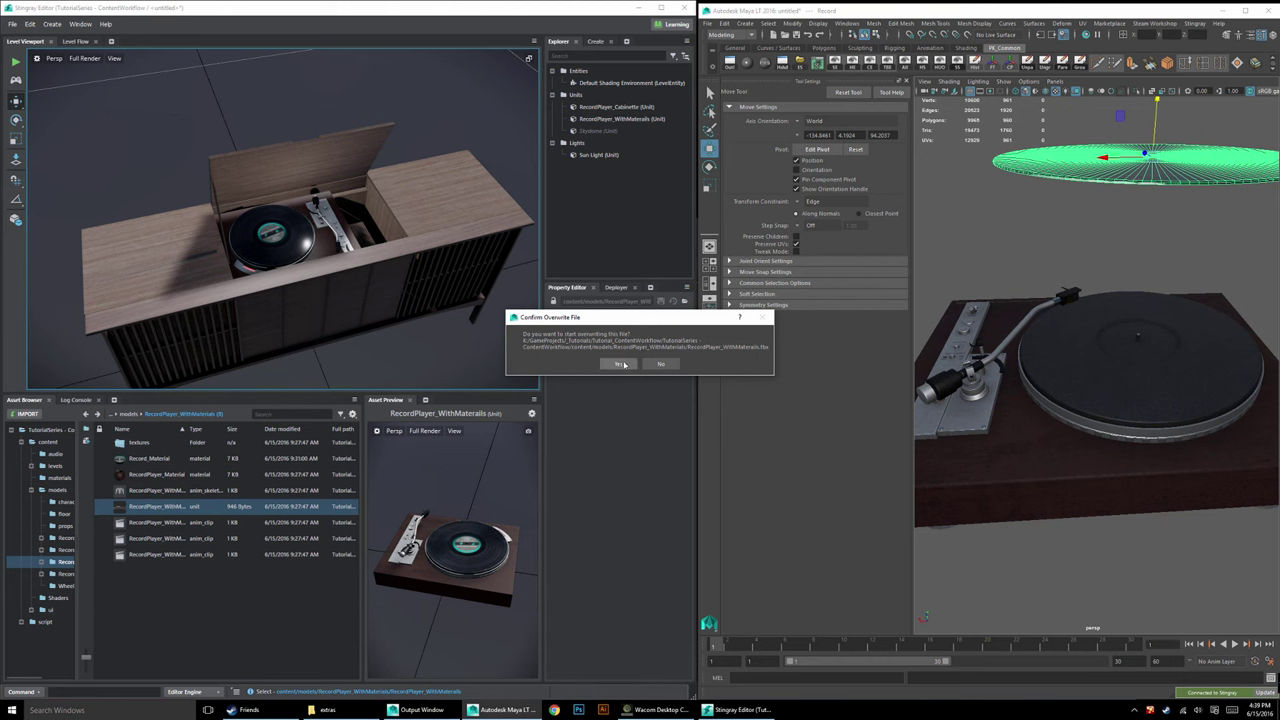
{"action": "left_click", "coordinate": [623, 366]}
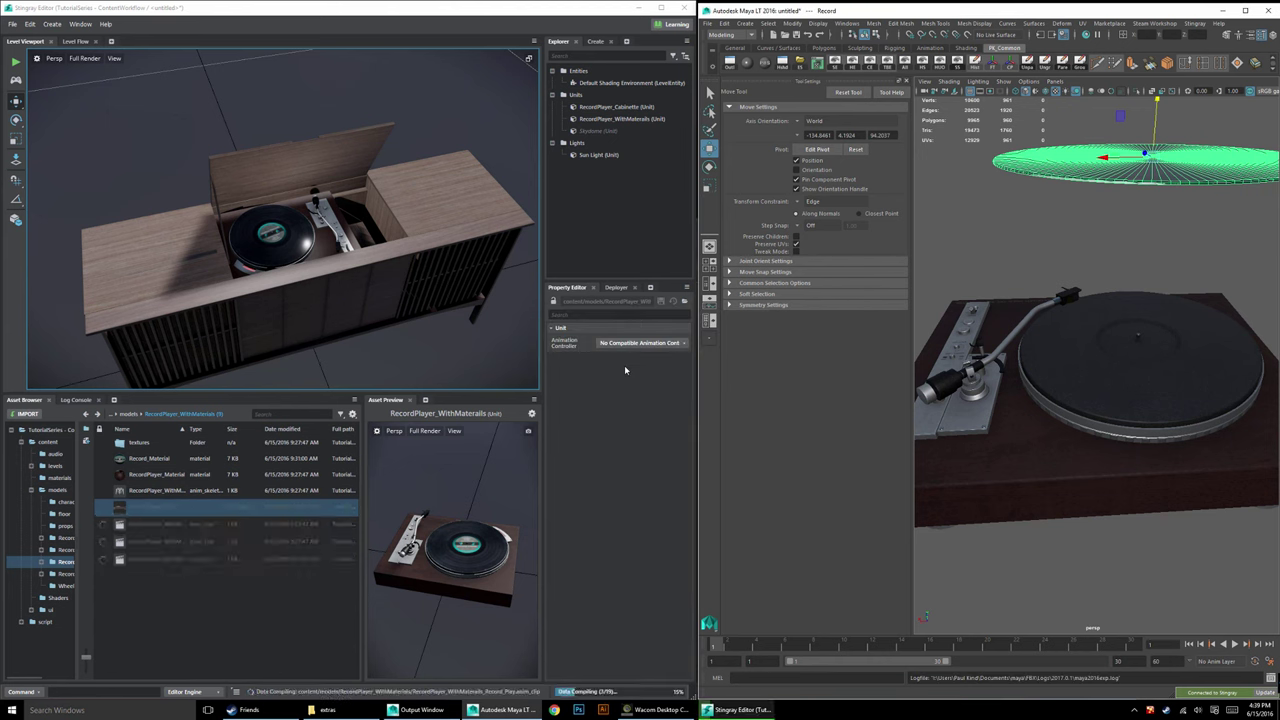
{"action": "mouse_move", "coordinate": [400, 290]}
{"action": "left_mouse_down", "text": "alt"}
{"action": "mouse_move", "coordinate": [275, 106]}
{"action": "mouse_move", "coordinate": [57, 240]}
{"action": "mouse_move", "coordinate": [63, 276]}
{"action": "mouse_move", "coordinate": [420, 300]}
{"action": "left_mouse_up", "text": "alt"}
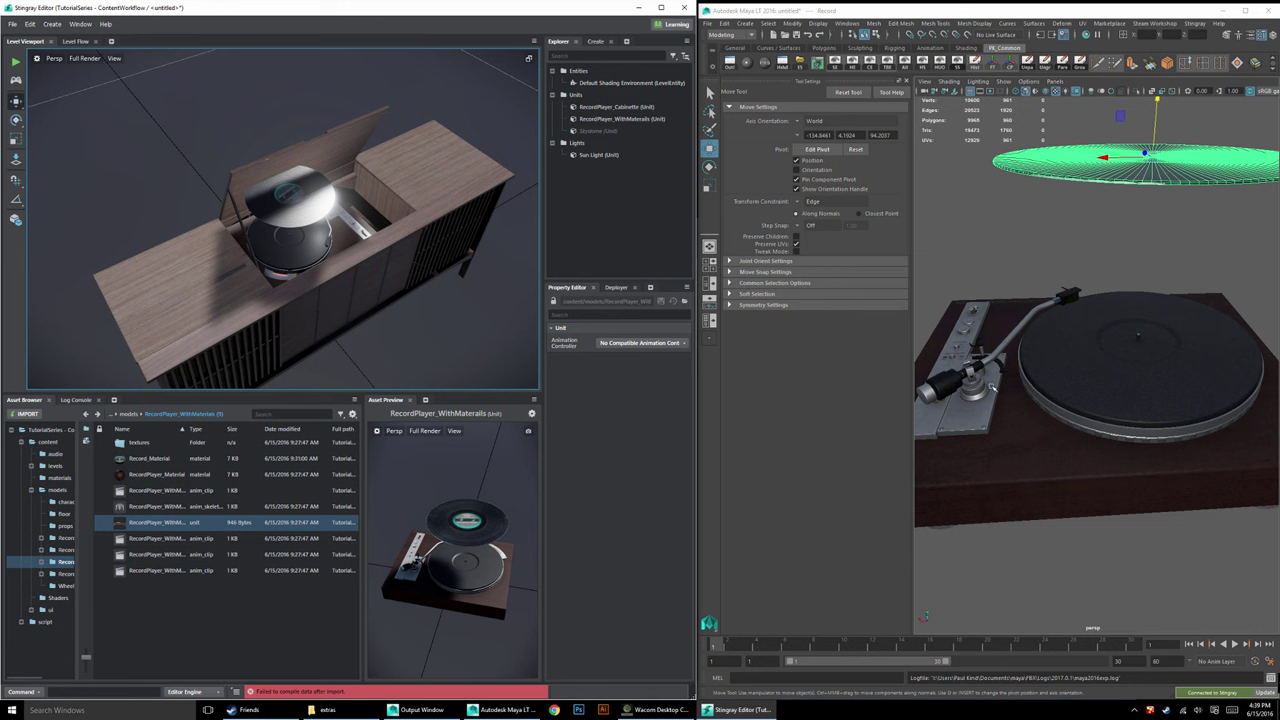
Lower the record back onto the platter in Maya LT and update the model in Stingray again.
{"action": "left_click_drag", "start_coordinate": [1158, 100], "coordinate": [1147, 311]}
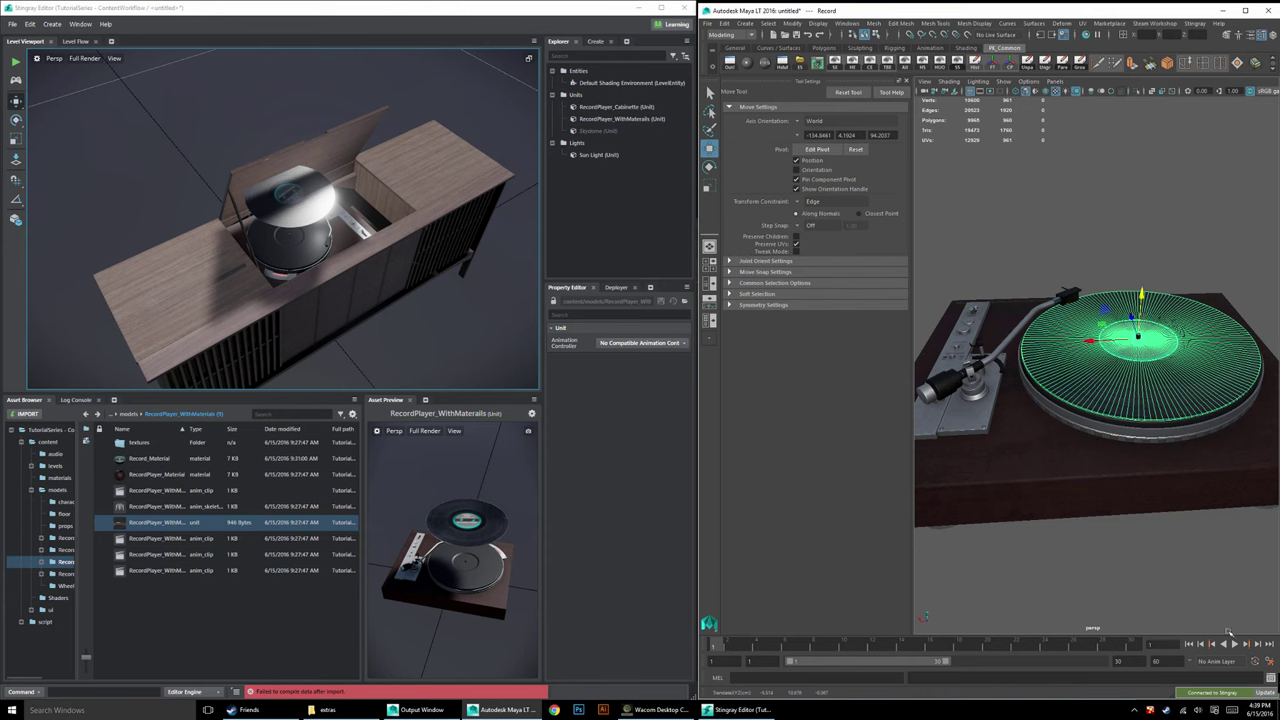
{"action": "left_click", "coordinate": [1265, 692]}
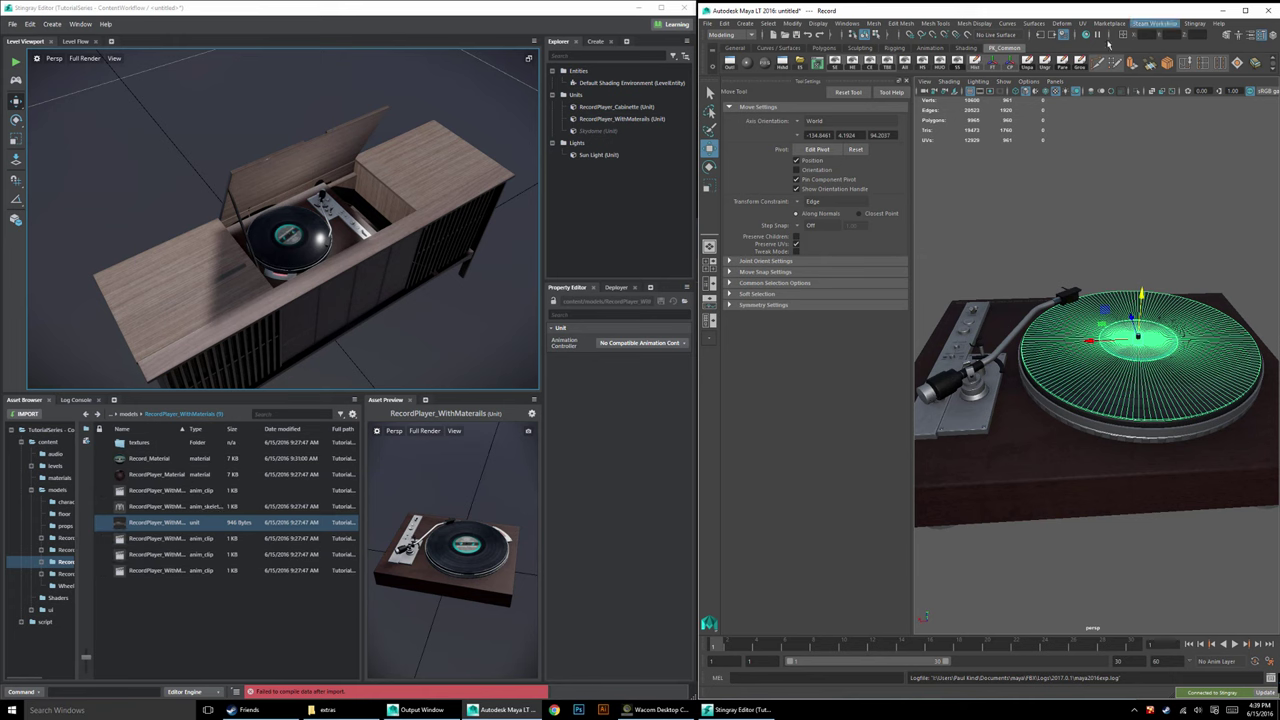
Link the Maya LT camera with the Stingray viewport and test it by reframing the record player in the cabinet.
{"action": "left_click", "coordinate": [1195, 23]}
{"action": "left_click", "coordinate": [1215, 45]}
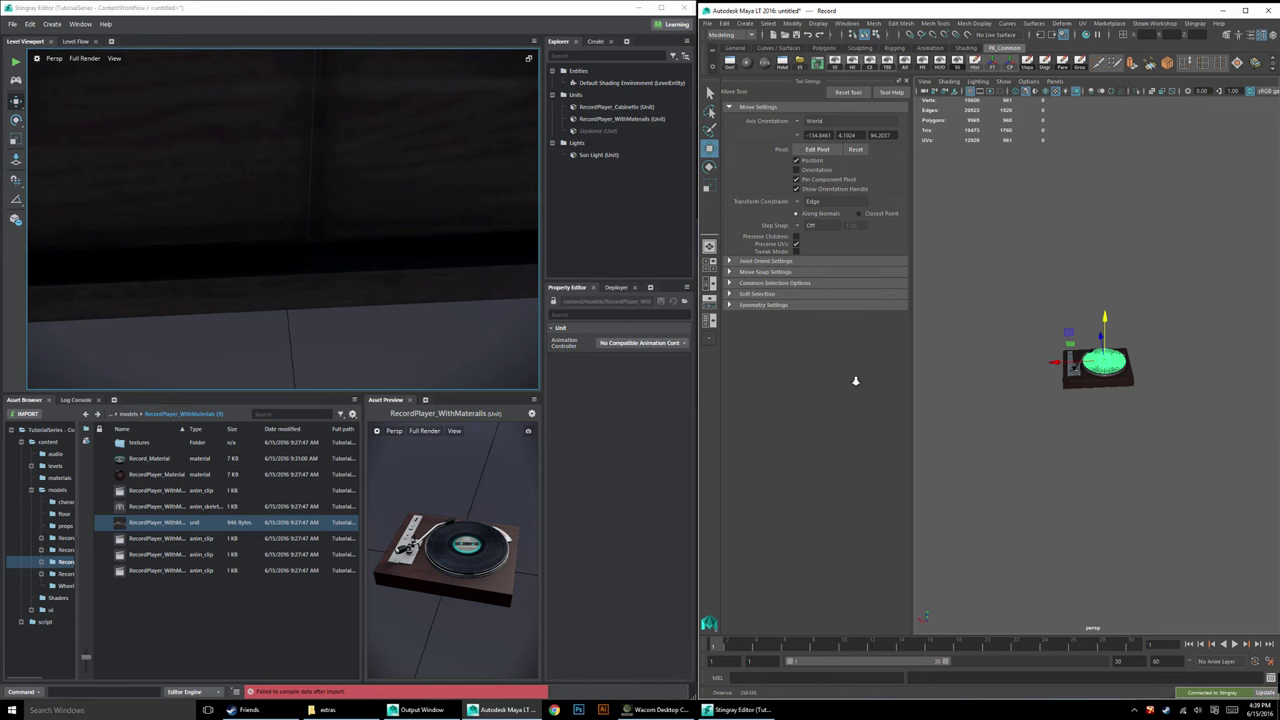
{"action": "right_click_drag", "start_coordinate": [855, 381], "coordinate": [926, 380], "text": "alt"}
{"action": "scroll", "coordinate": [434, 320], "scroll_direction": "down", "scroll_amount": 5}
{"action": "left_click_drag", "start_coordinate": [434, 320], "coordinate": [490, 318], "text": "alt"}
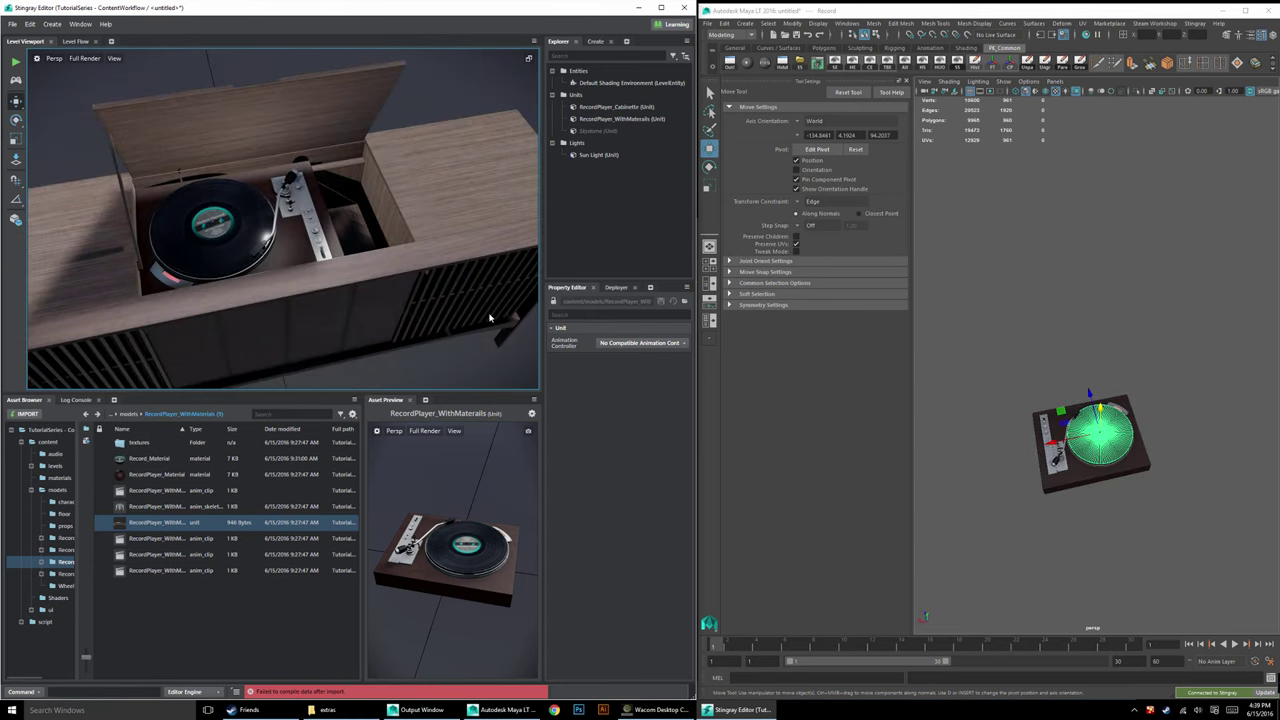